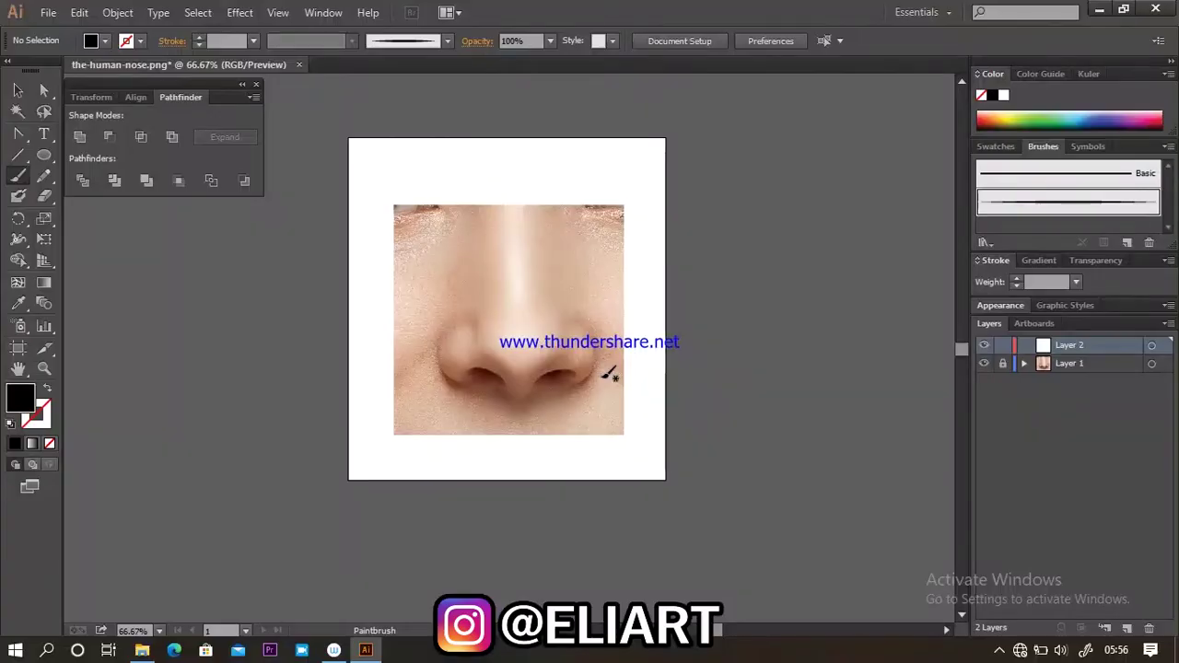
pyautogui.hotkey('ctrl', '+')
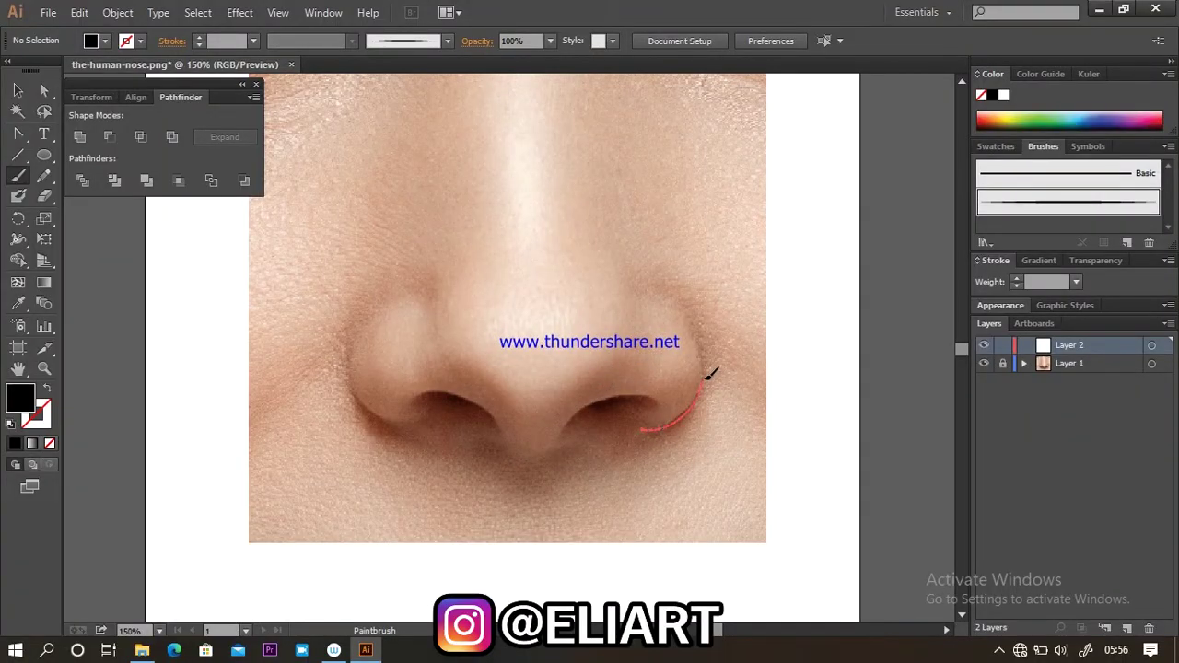
# Step: Paint black strokes over both nostril wings and the underside of the nose tip
pyautogui.moveTo(676, 296); pyautogui.dragTo(667, 295)
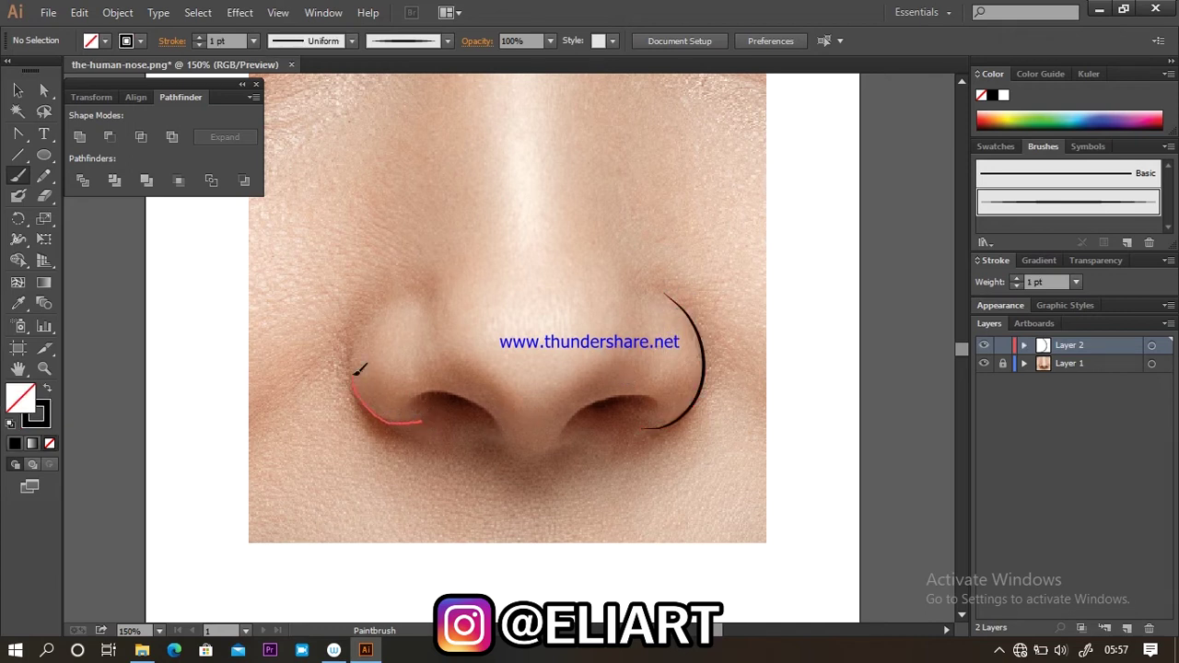
pyautogui.moveTo(411, 301); pyautogui.dragTo(406, 298)
pyautogui.moveTo(554, 445); pyautogui.dragTo(557, 436)
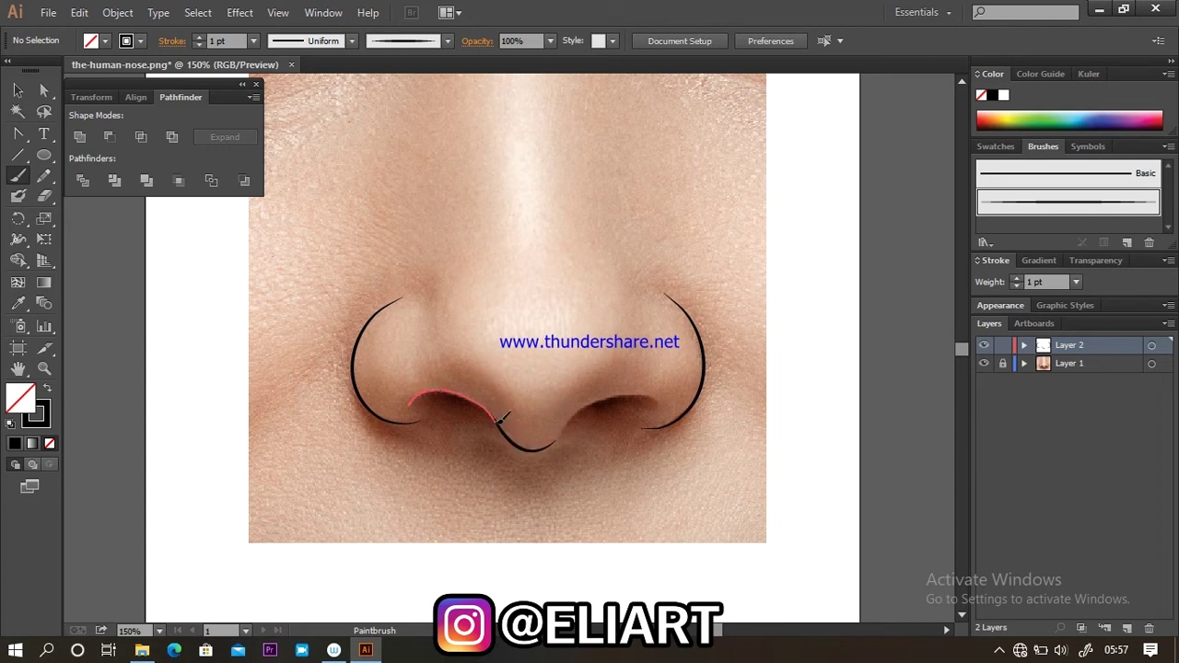
# Step: Trace both nostril openings and a crease line above the left nostril
pyautogui.moveTo(514, 438); pyautogui.dragTo(518, 442)
pyautogui.moveTo(634, 390); pyautogui.dragTo(659, 402)
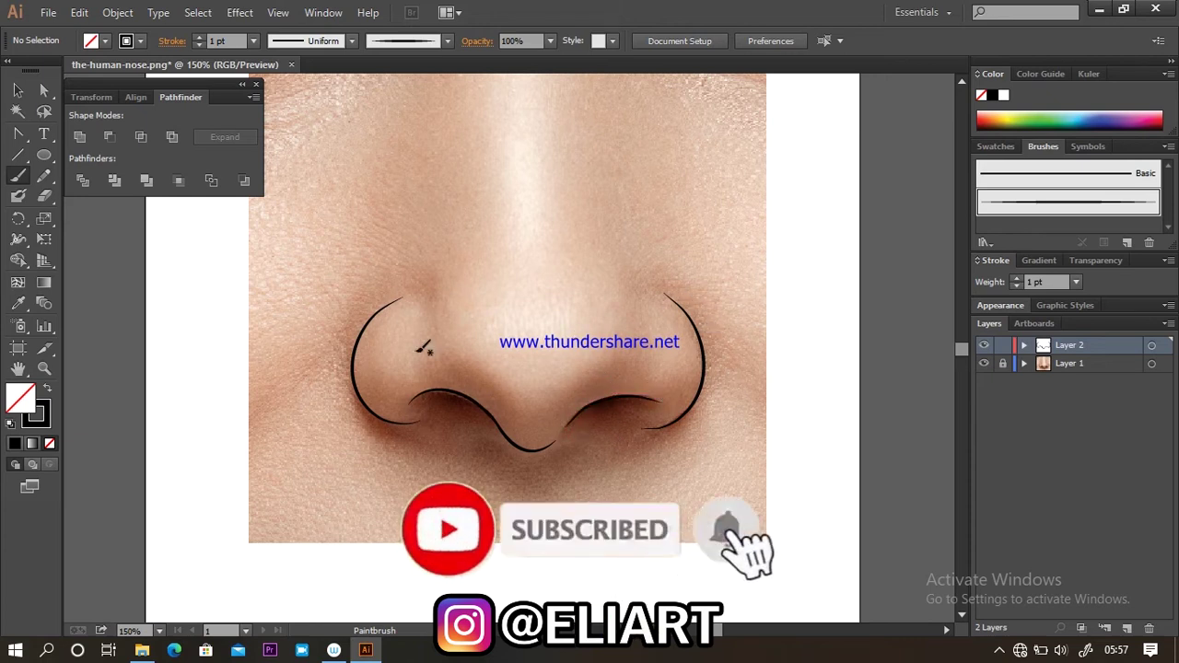
pyautogui.moveTo(503, 428)
pyautogui.mouseDown()
pyautogui.moveTo(495, 414)
pyautogui.moveTo(414, 396)
pyautogui.mouseUp()
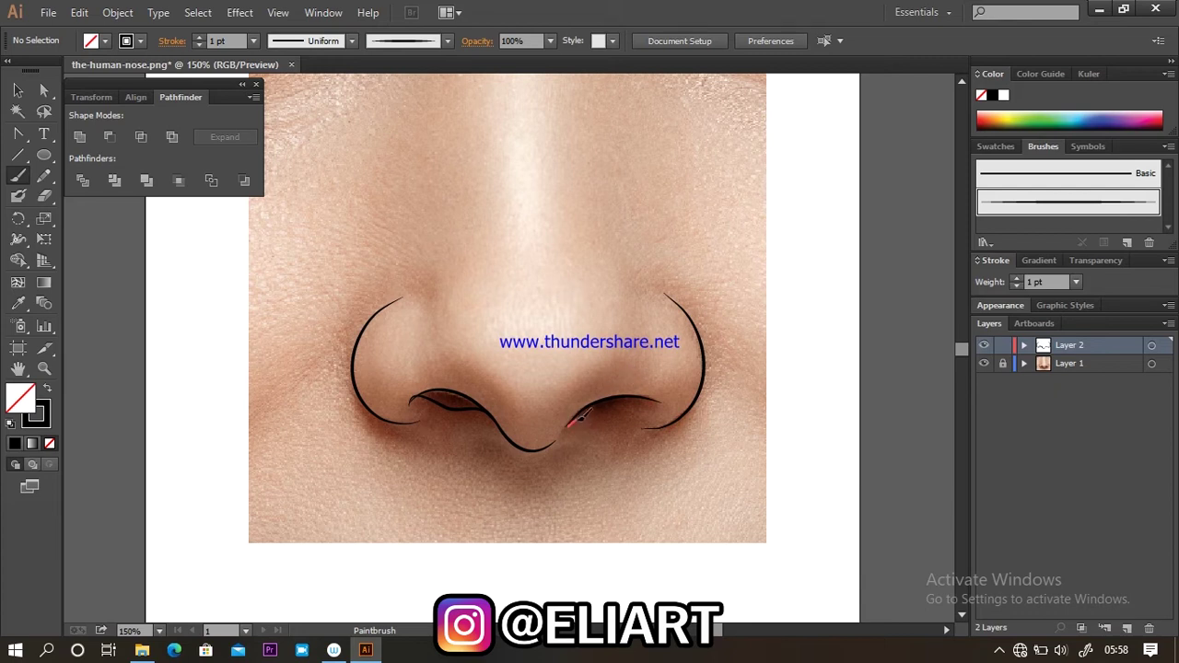
pyautogui.moveTo(659, 398); pyautogui.dragTo(662, 397)
pyautogui.moveTo(450, 268); pyautogui.dragTo(452, 327)
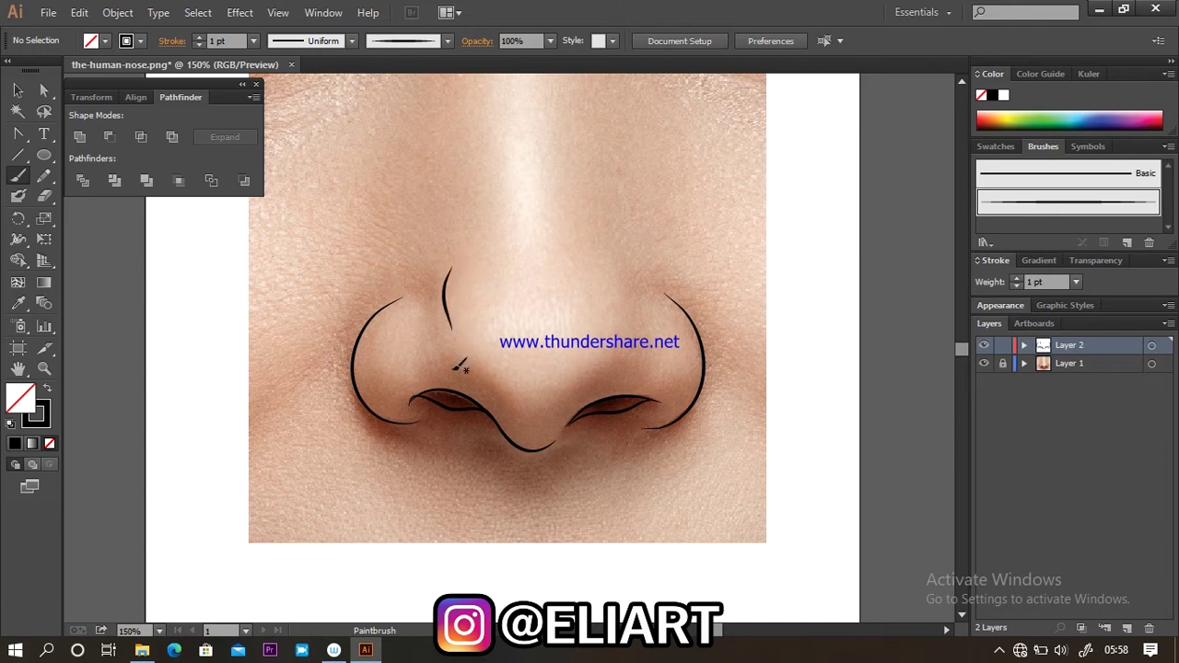
# Step: Draw a closed pencil shape over the left nostril opening and fill it black
pyautogui.press('n')
pyautogui.hotkey('ctrl', '+')
pyautogui.hotkey('ctrl', '+')
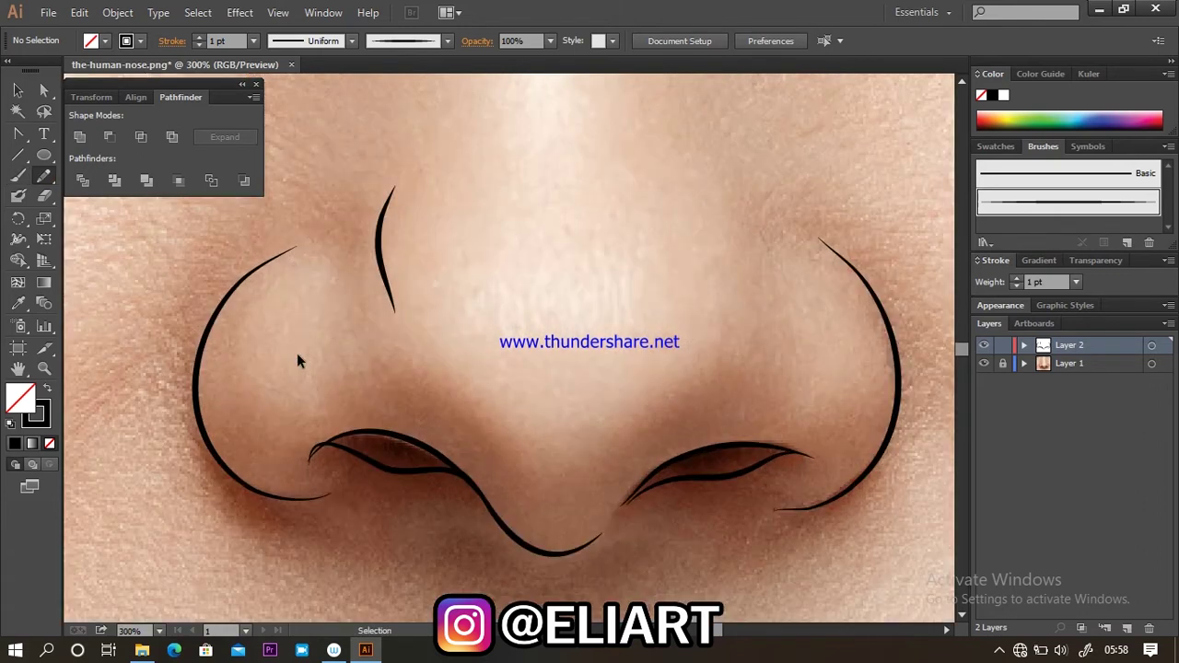
pyautogui.hotkey('ctrl', '+')
pyautogui.moveTo(456, 512)
pyautogui.mouseDown()
pyautogui.moveTo(356, 449)
pyautogui.moveTo(300, 455)
pyautogui.mouseUp()
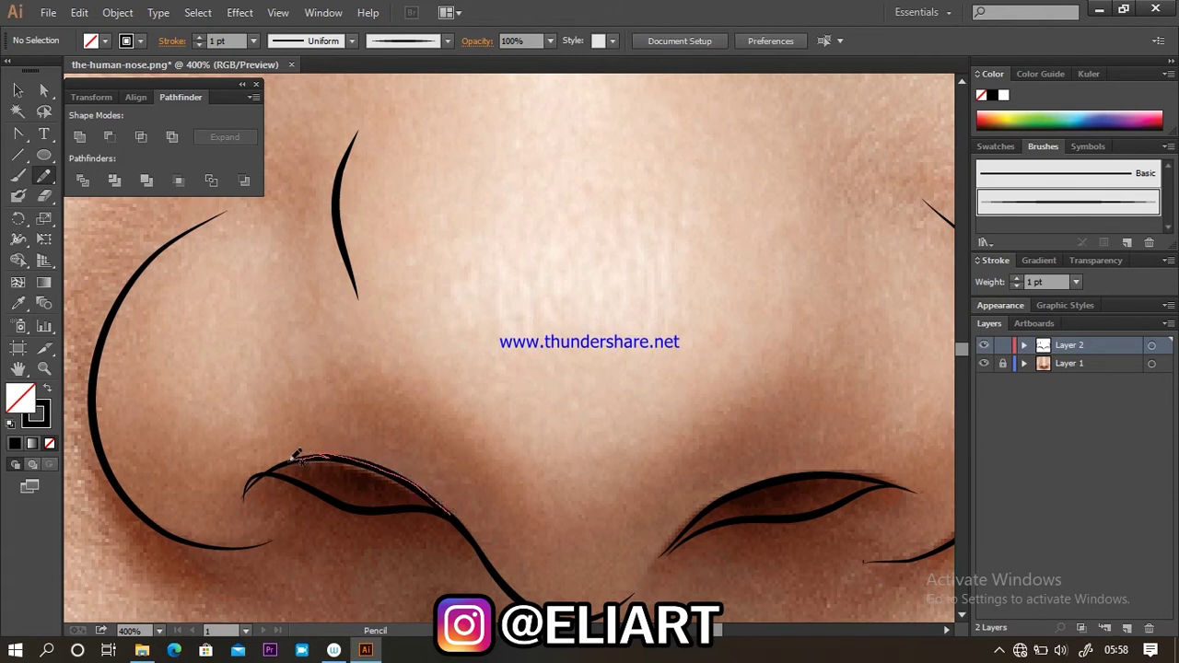
pyautogui.moveTo(245, 491)
pyautogui.mouseDown()
pyautogui.moveTo(293, 479)
pyautogui.moveTo(449, 513)
pyautogui.mouseUp()
pyautogui.click(49, 389)
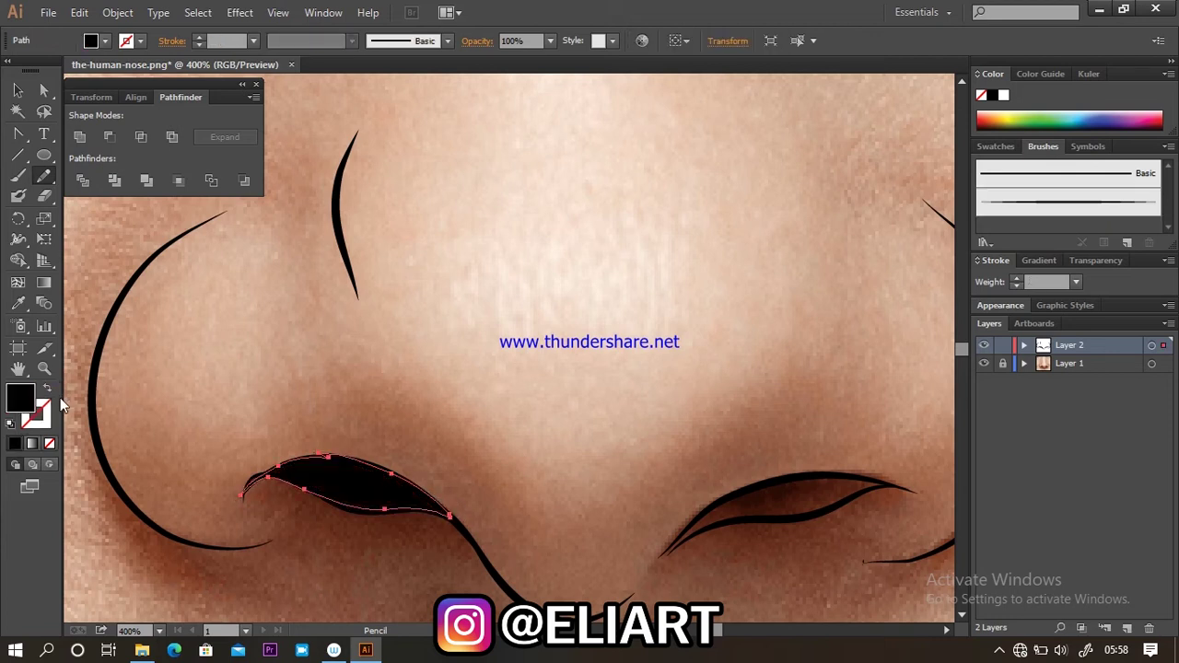
# Step: Fill the right nostril opening with a black pencil shape, then deselect and zoom out
pyautogui.moveTo(723, 497)
pyautogui.mouseDown()
pyautogui.moveTo(673, 551)
pyautogui.moveTo(898, 483)
pyautogui.moveTo(833, 471)
pyautogui.moveTo(722, 489)
pyautogui.moveTo(662, 557)
pyautogui.mouseUp()
pyautogui.click(47, 388)
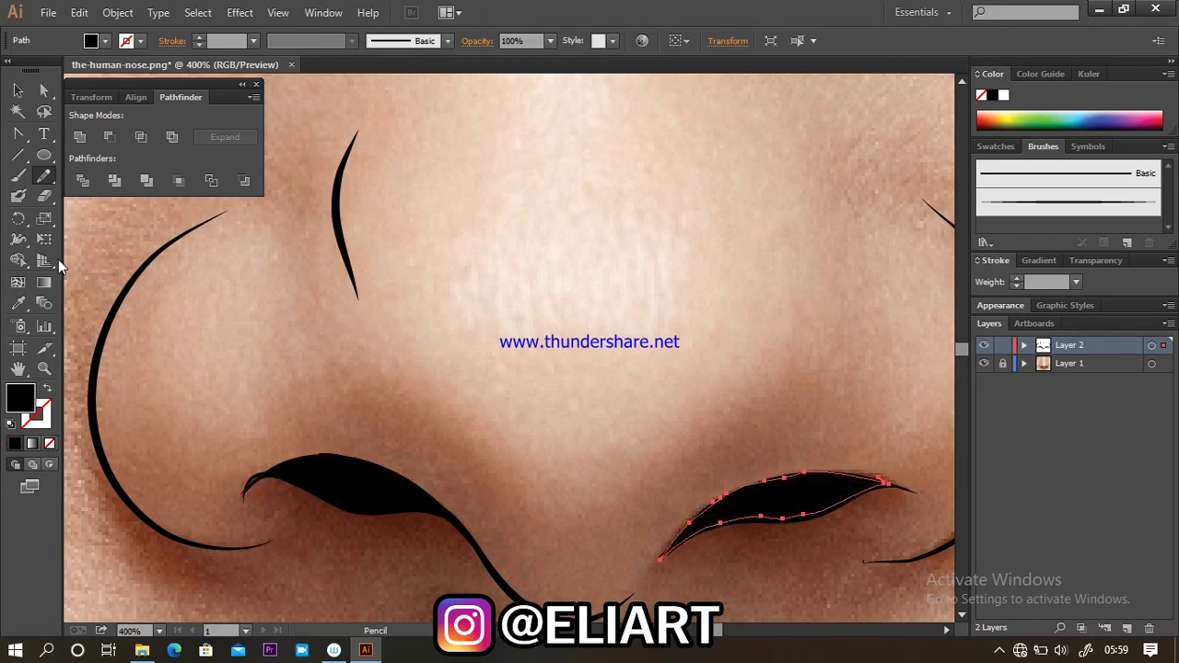
pyautogui.click(22, 92)
pyautogui.click(175, 291)
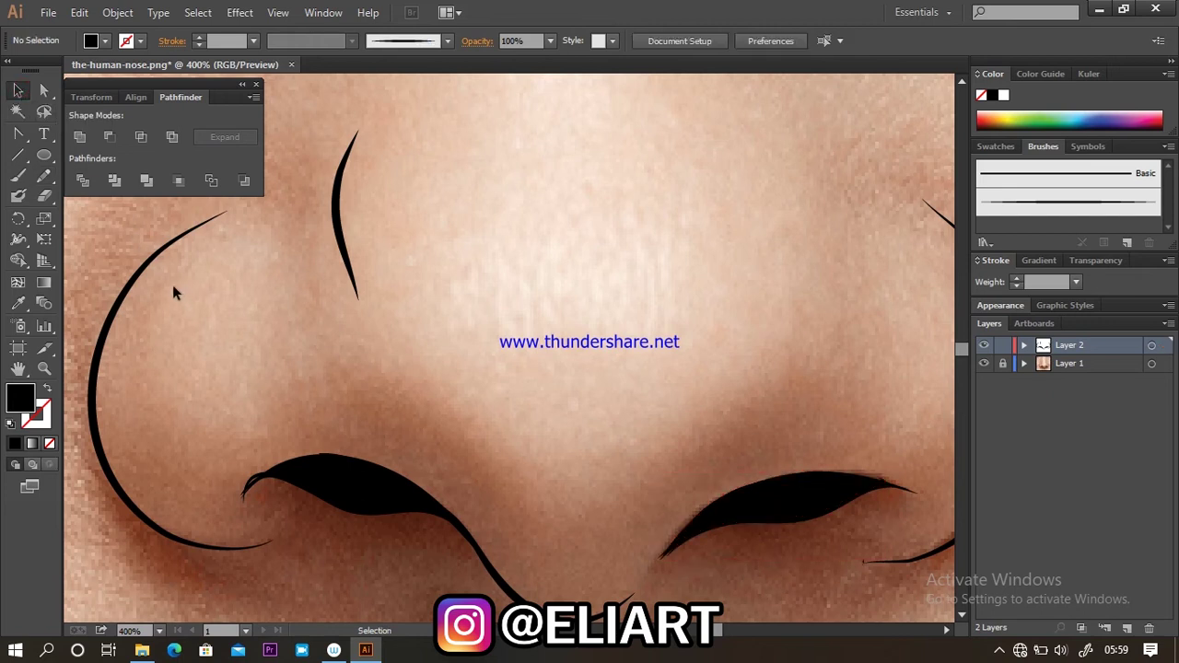
pyautogui.hotkey('ctrl', '-')
pyautogui.hotkey('ctrl', '-')
pyautogui.hotkey('ctrl', '-')
pyautogui.click(18, 175)
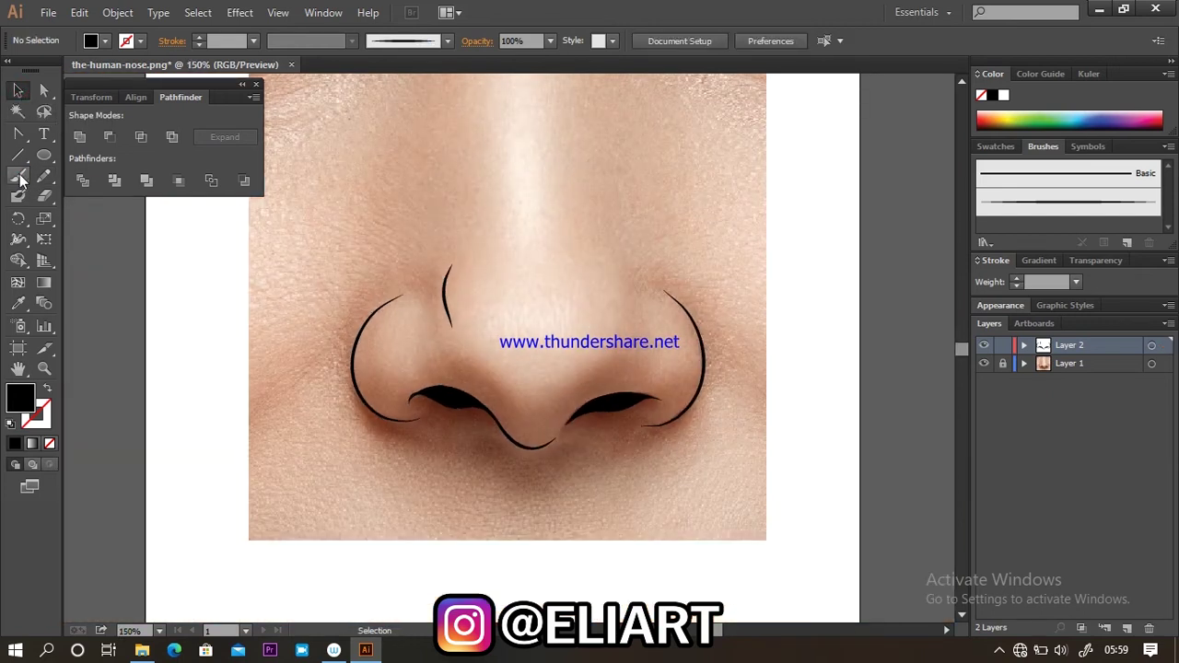
# Step: Paint a stroke down the right side of the nose bridge, checking it against the photo
pyautogui.scroll(3, 961, 87)
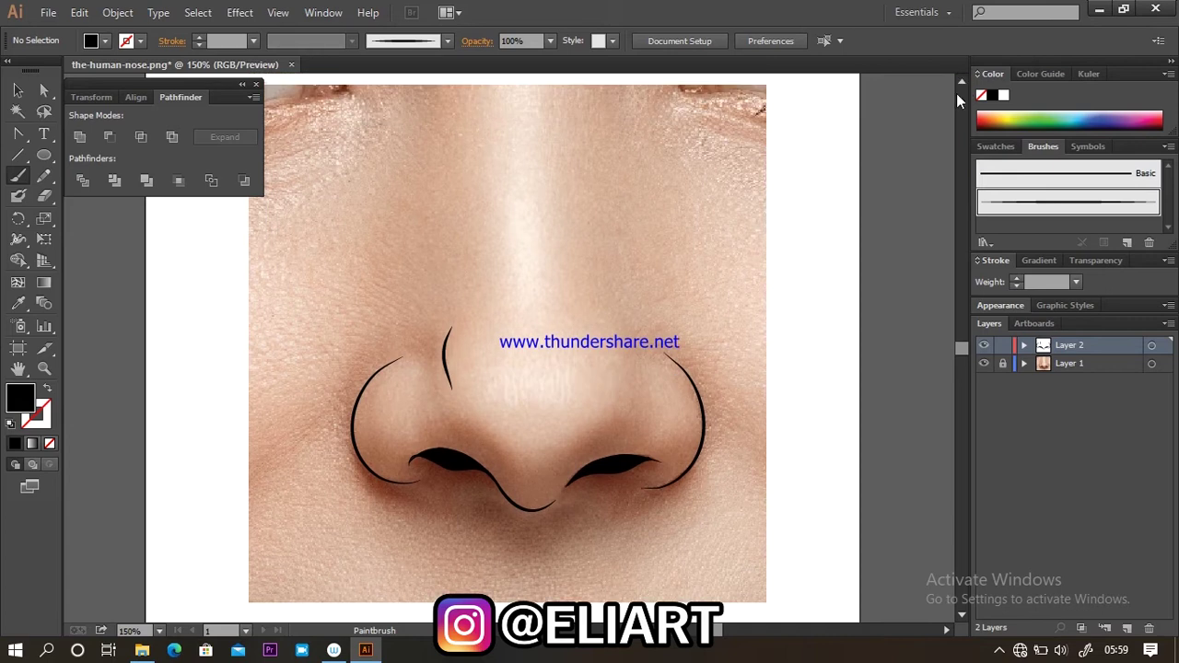
pyautogui.moveTo(592, 118); pyautogui.dragTo(603, 297)
pyautogui.click(984, 365)
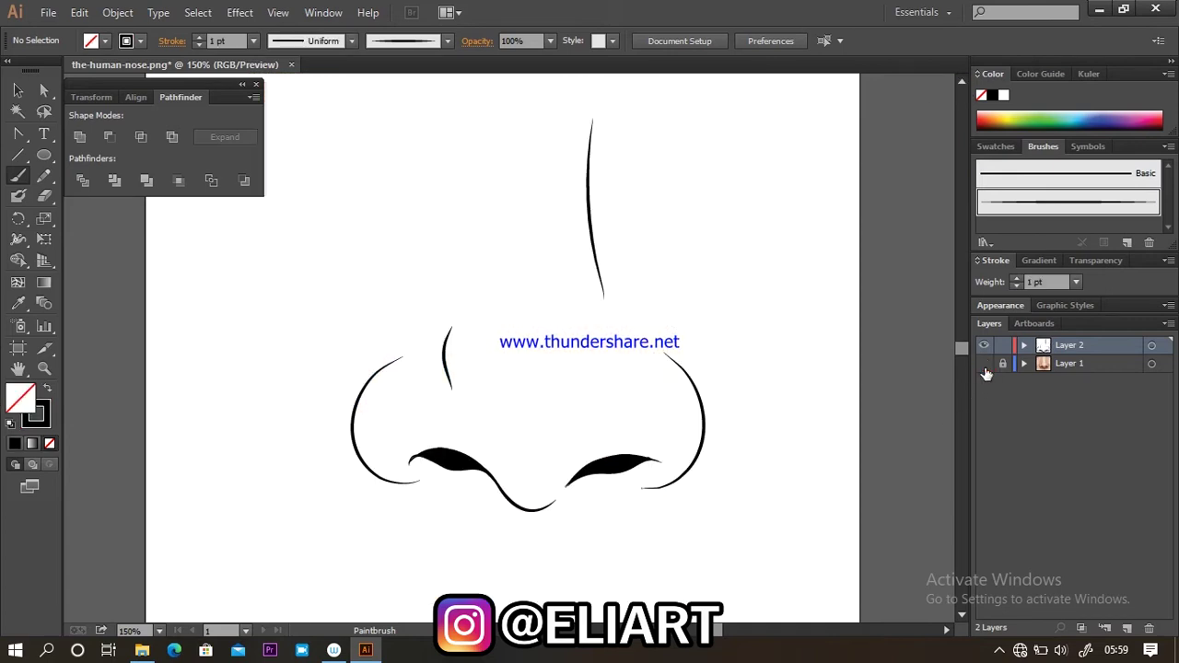
pyautogui.click(984, 364)
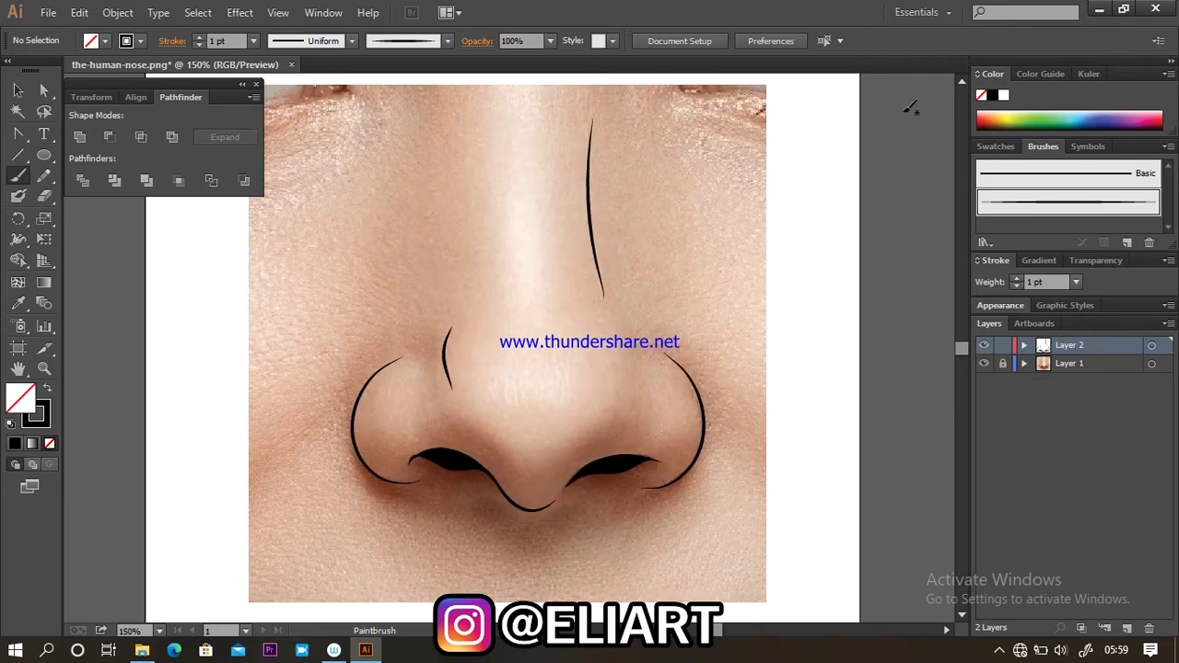
pyautogui.click(984, 365)
pyautogui.moveTo(444, 348); pyautogui.dragTo(464, 396)
# Step: Zoom out, hide the nose photo layer and select all the nose line art
pyautogui.click(961, 81)
pyautogui.hotkey('ctrl', '-')
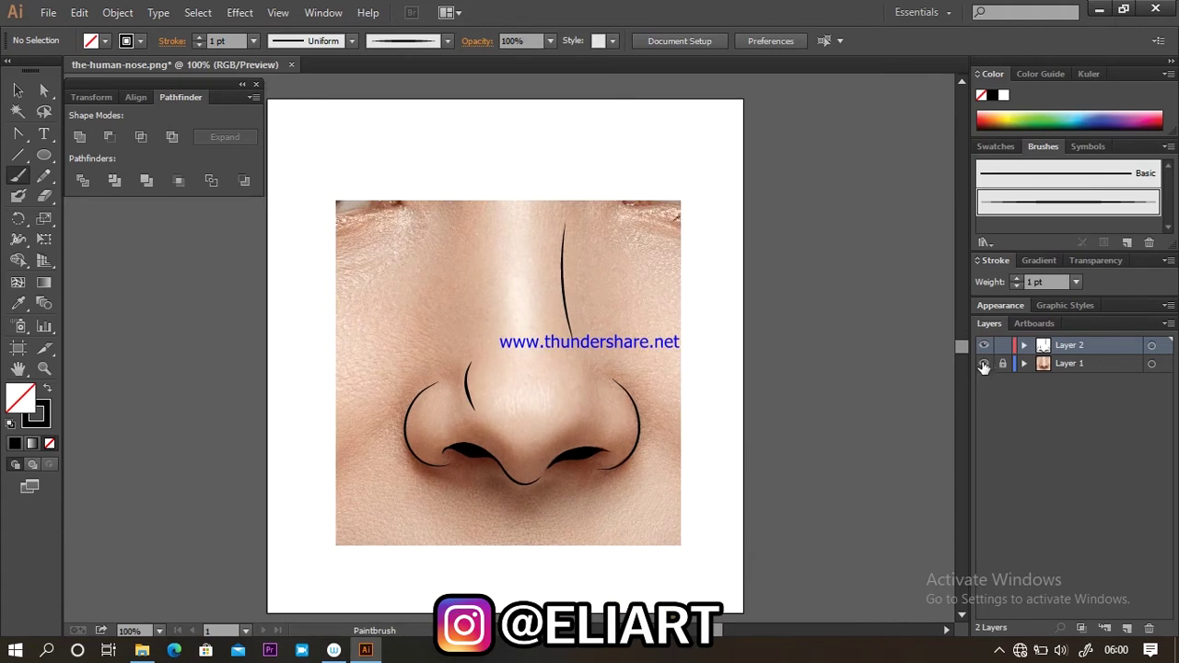
pyautogui.click(984, 365)
pyautogui.click(984, 367)
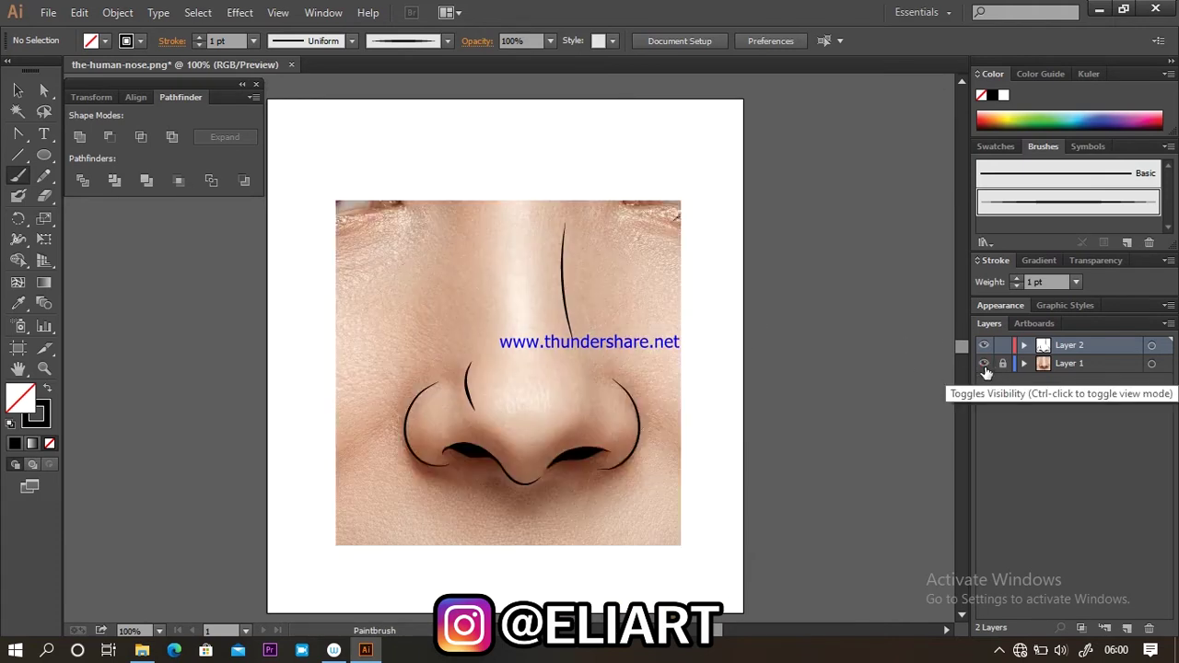
pyautogui.click(984, 364)
pyautogui.press('v')
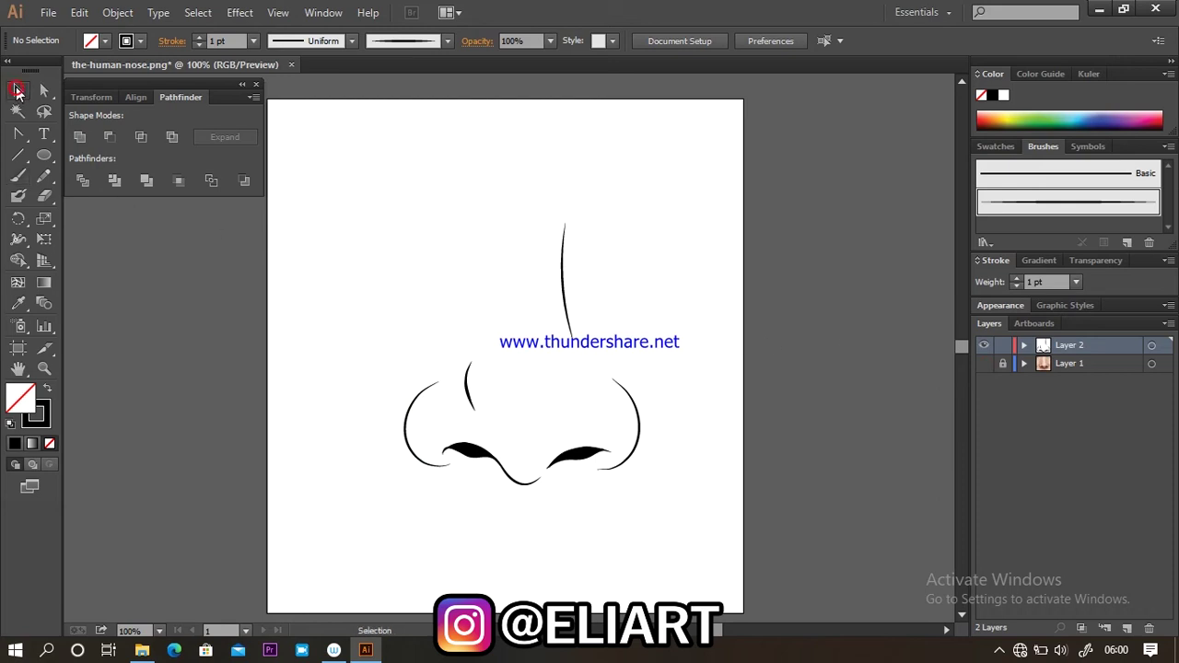
pyautogui.moveTo(317, 150)
pyautogui.mouseDown()
pyautogui.moveTo(694, 518)
pyautogui.moveTo(323, 163)
pyautogui.moveTo(696, 550)
pyautogui.mouseUp()
# Step: Expand the brush strokes' appearance and merge them with Pathfinder Merge
pyautogui.click(118, 12)
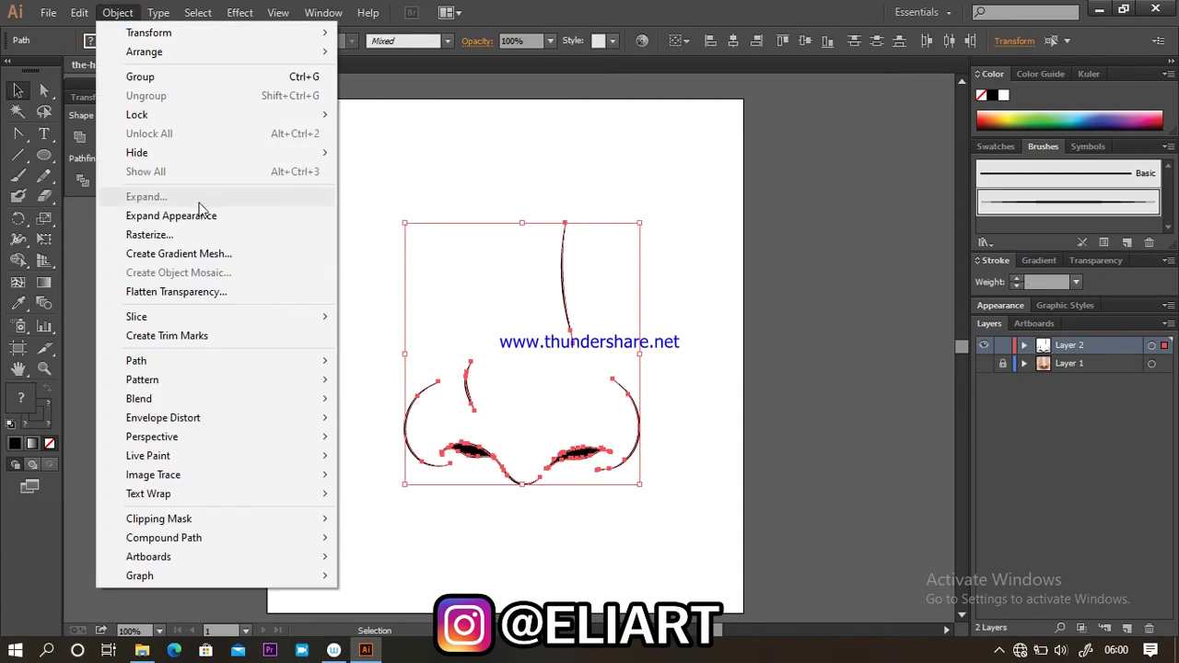
pyautogui.click(207, 215)
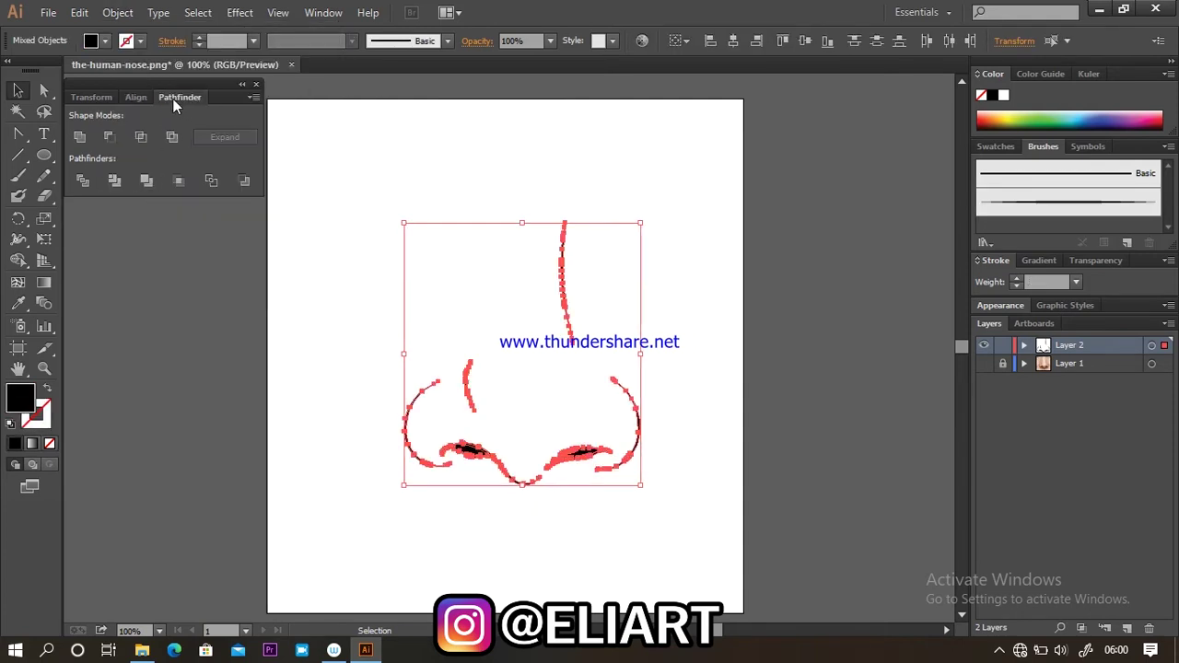
pyautogui.click(148, 181)
pyautogui.click(291, 261)
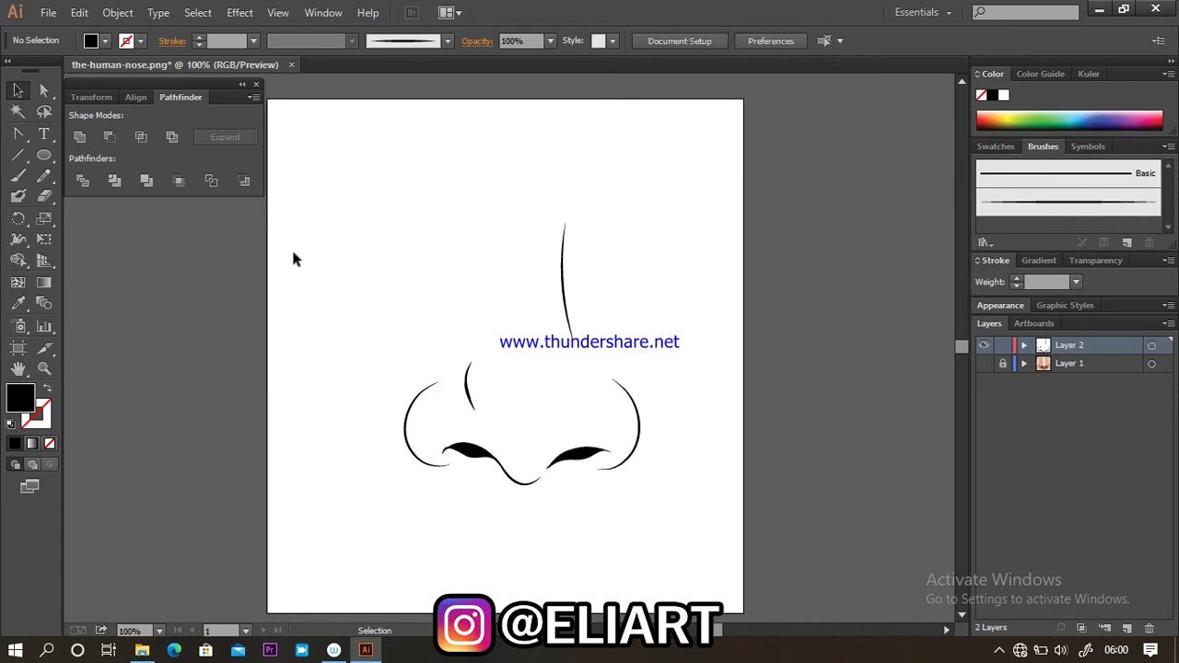
# Step: Duplicate Layer 2, lock the copy and make Layer 2 active
pyautogui.moveTo(1067, 344); pyautogui.dragTo(1127, 628)
pyautogui.click(1003, 344)
pyautogui.click(1064, 365)
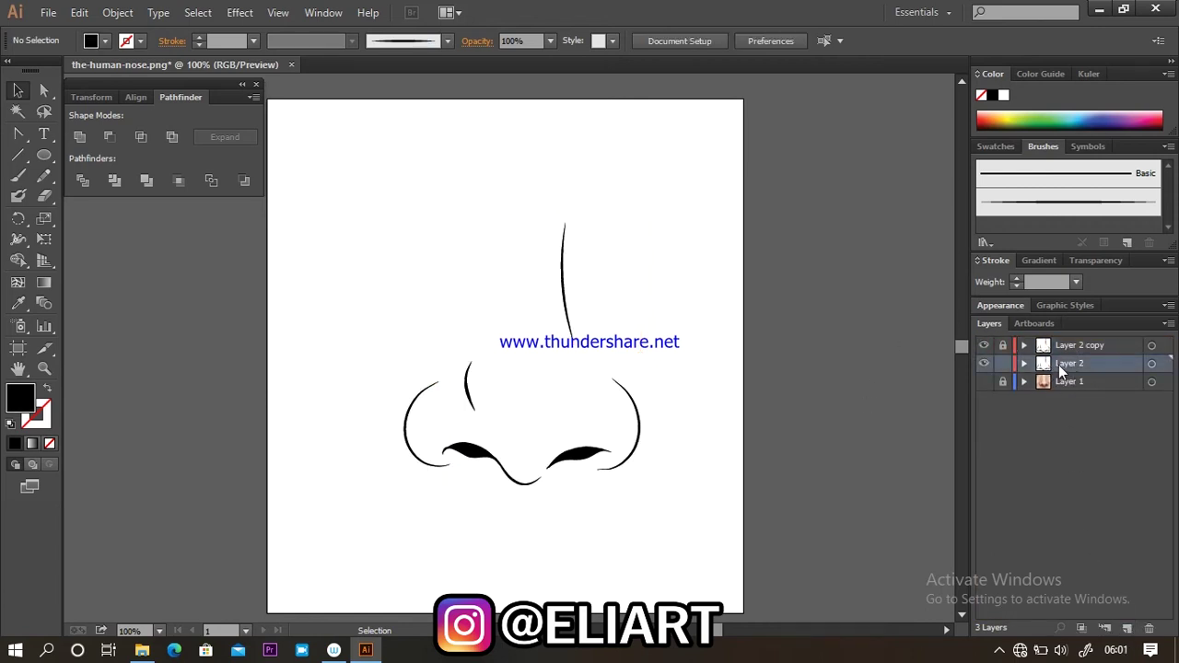
pyautogui.moveTo(44, 155); pyautogui.dragTo(102, 155)
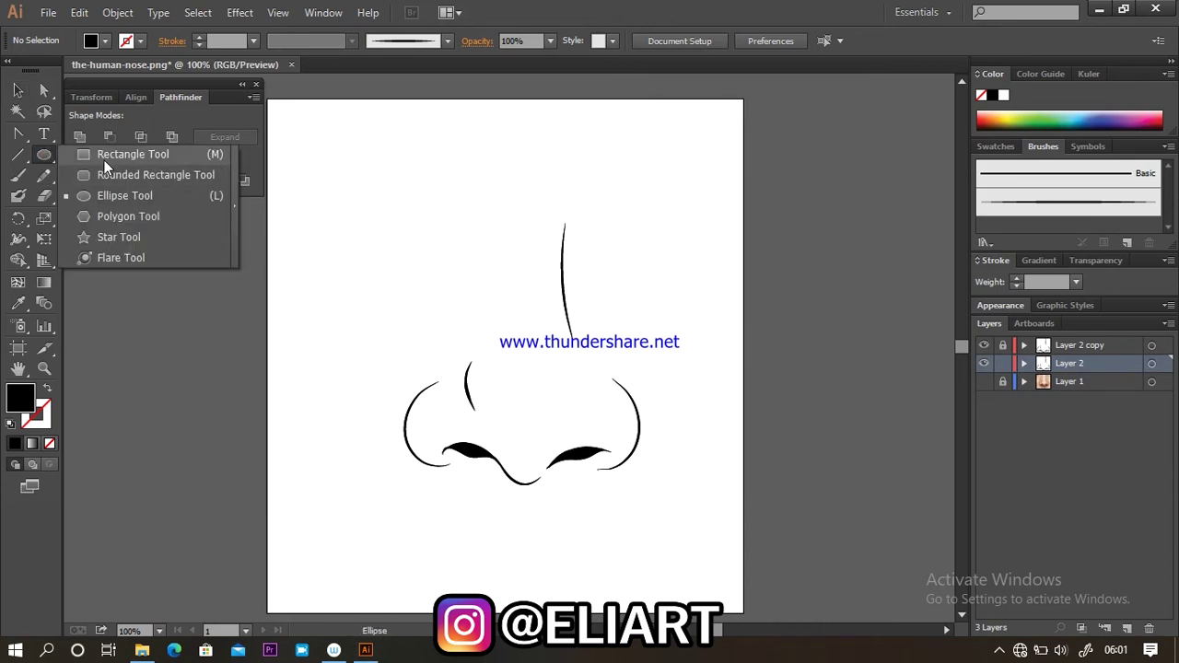
# Step: Set the fill colour to a light peach in the Color Picker
pyautogui.doubleClick(26, 398)
pyautogui.click(611, 416)
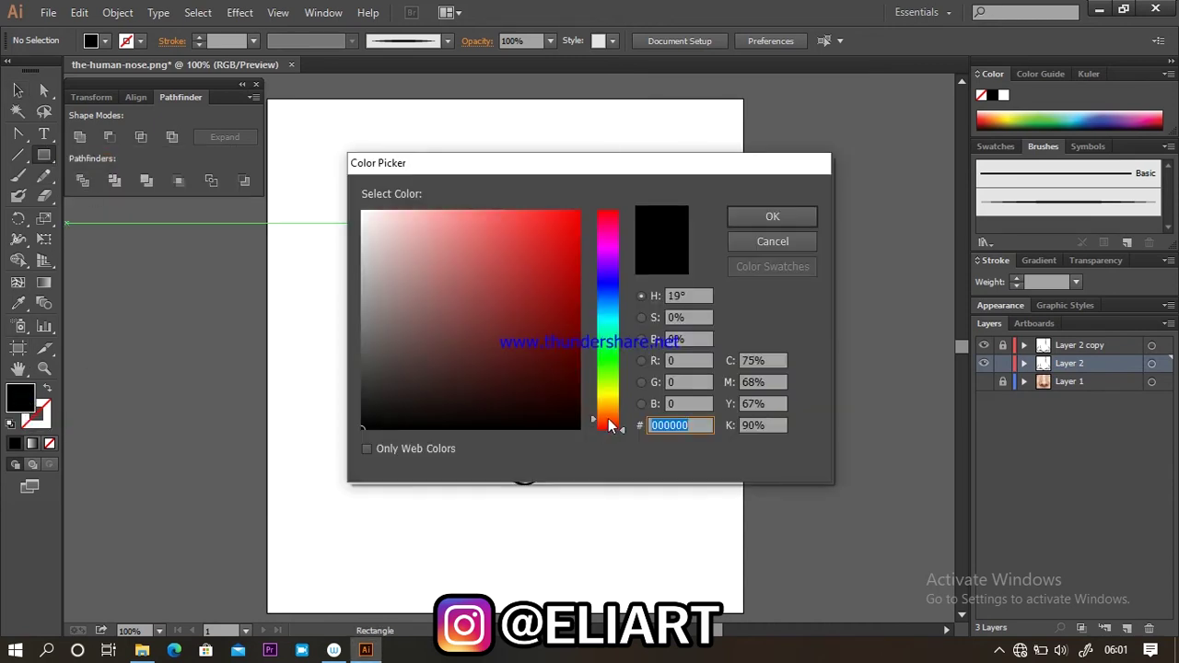
pyautogui.moveTo(493, 264)
pyautogui.mouseDown()
pyautogui.moveTo(448, 231)
pyautogui.moveTo(457, 225)
pyautogui.mouseUp()
pyautogui.click(765, 217)
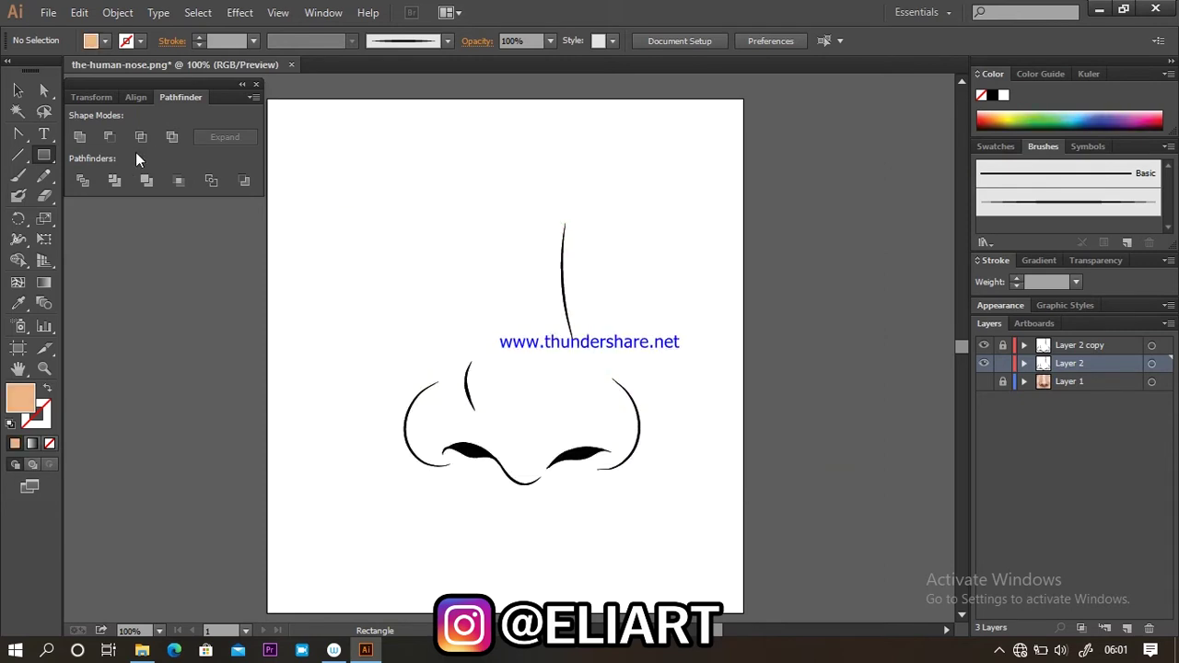
# Step: Draw a large peach rectangle across the artboard around the nose, replacing a test rectangle
pyautogui.click(276, 189)
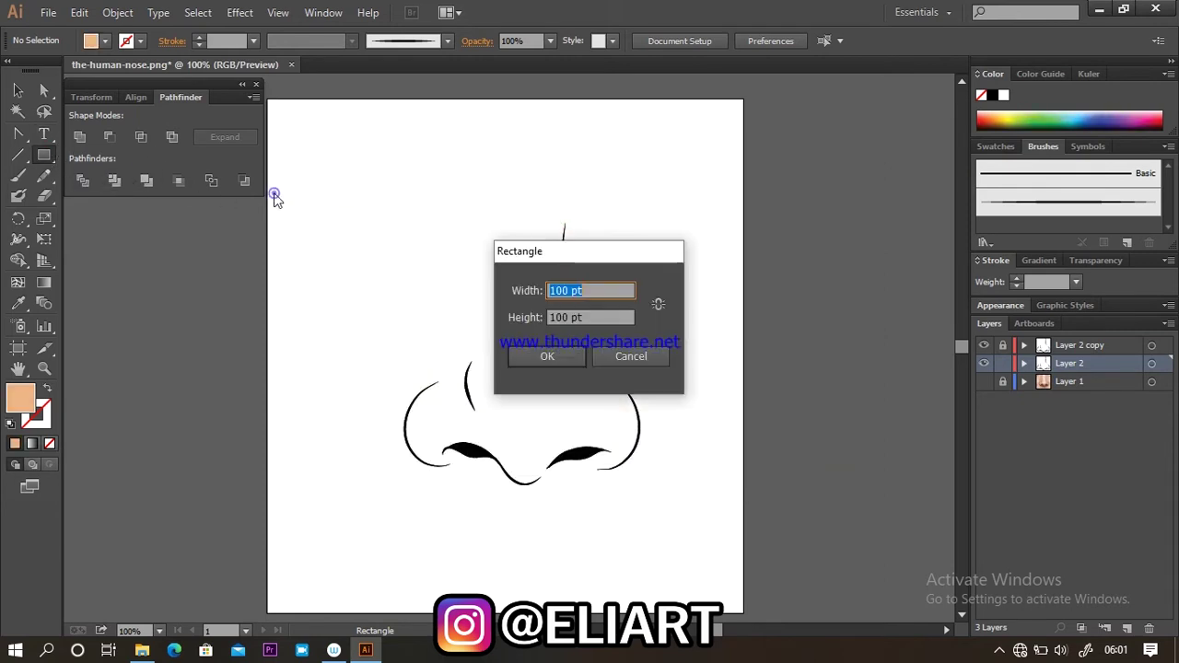
pyautogui.click(521, 360)
pyautogui.press('Delete')
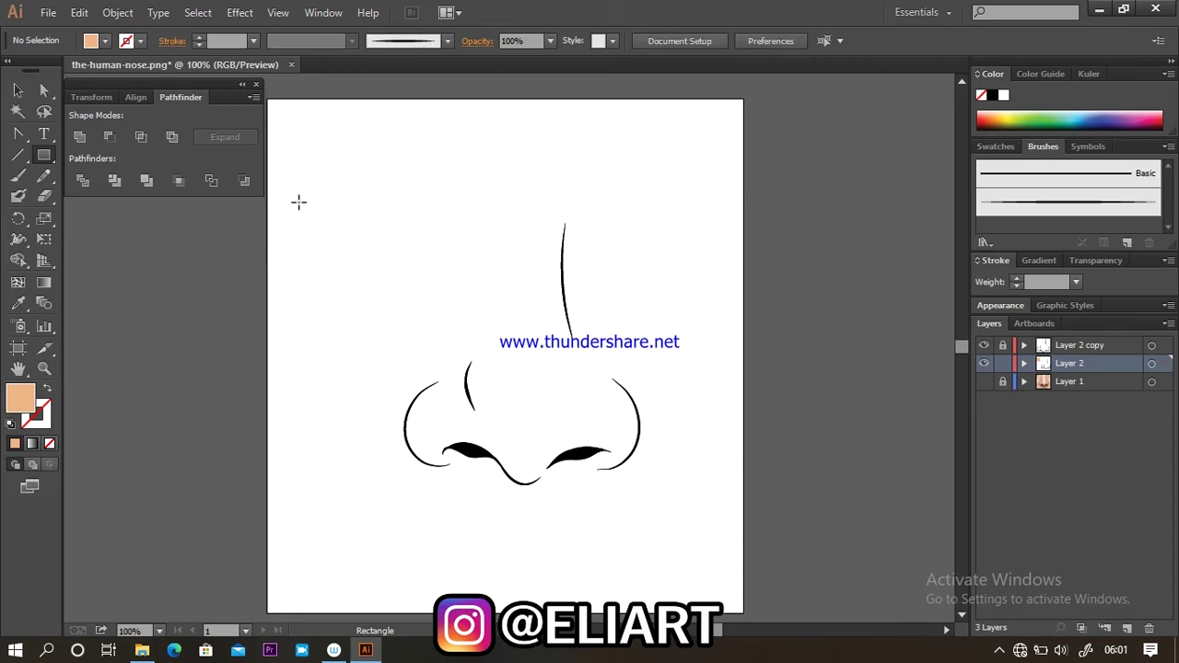
pyautogui.moveTo(274, 186); pyautogui.dragTo(734, 513)
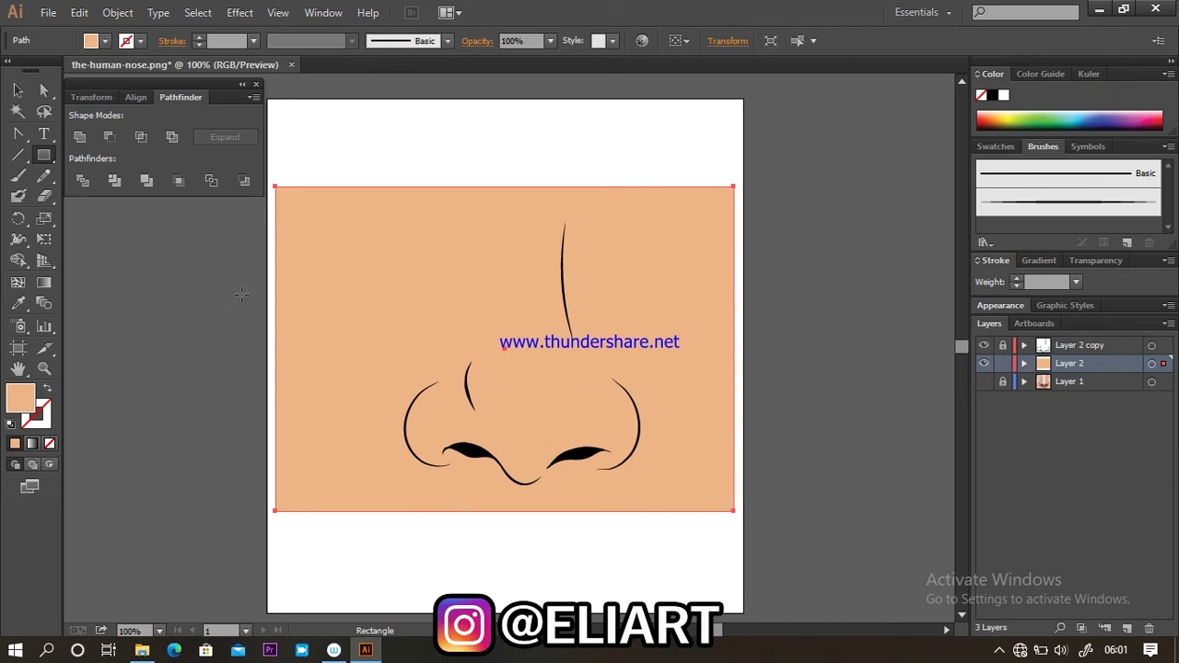
pyautogui.rightClick(332, 251)
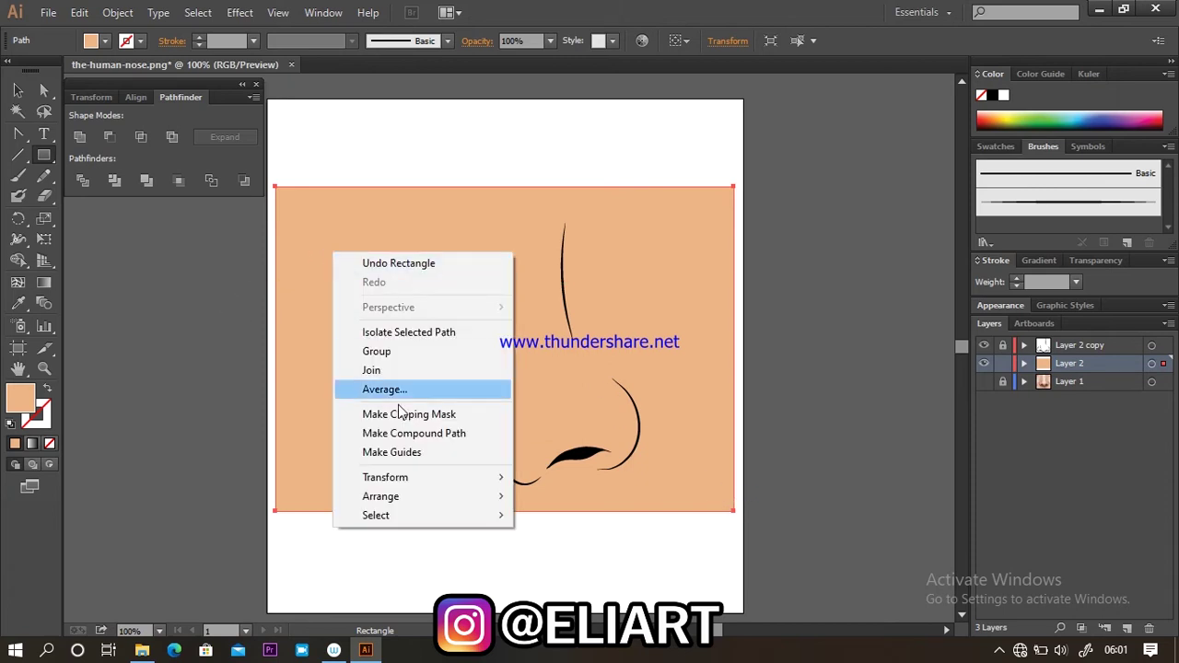
# Step: Send the peach rectangle behind the nose lines, deselect, and add a new layer above Layer 2
pyautogui.click(562, 553)
pyautogui.click(18, 90)
pyautogui.moveTo(273, 155)
pyautogui.mouseDown()
pyautogui.moveTo(700, 517)
pyautogui.moveTo(752, 542)
pyautogui.moveTo(268, 175)
pyautogui.mouseUp()
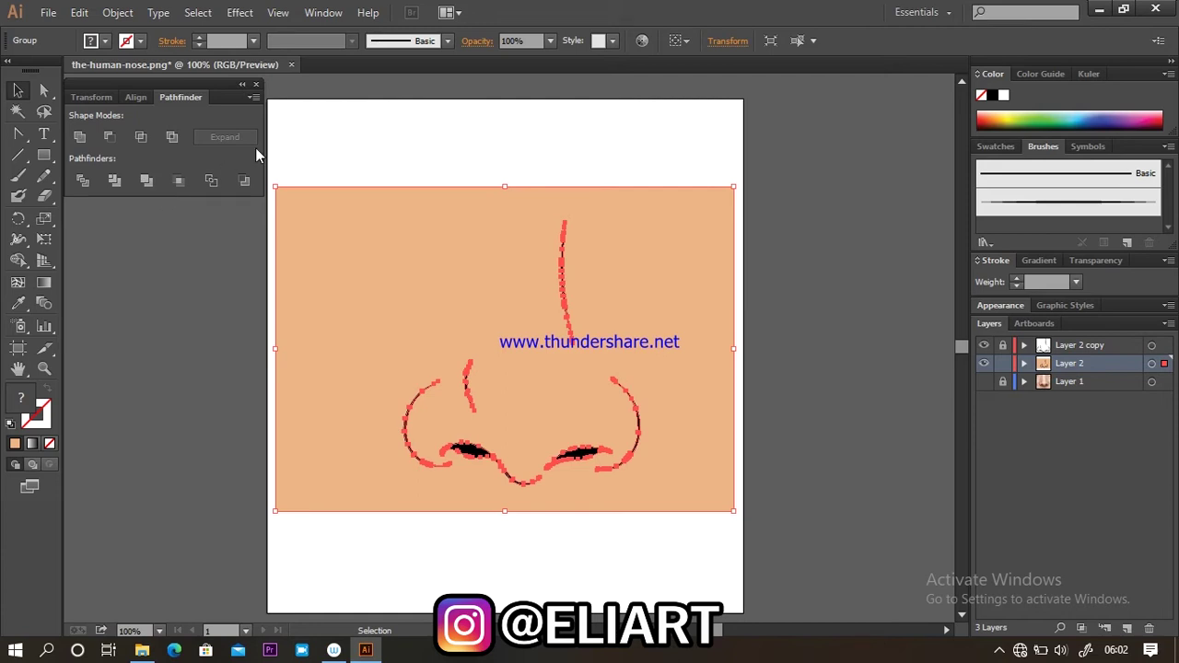
pyautogui.click(297, 153)
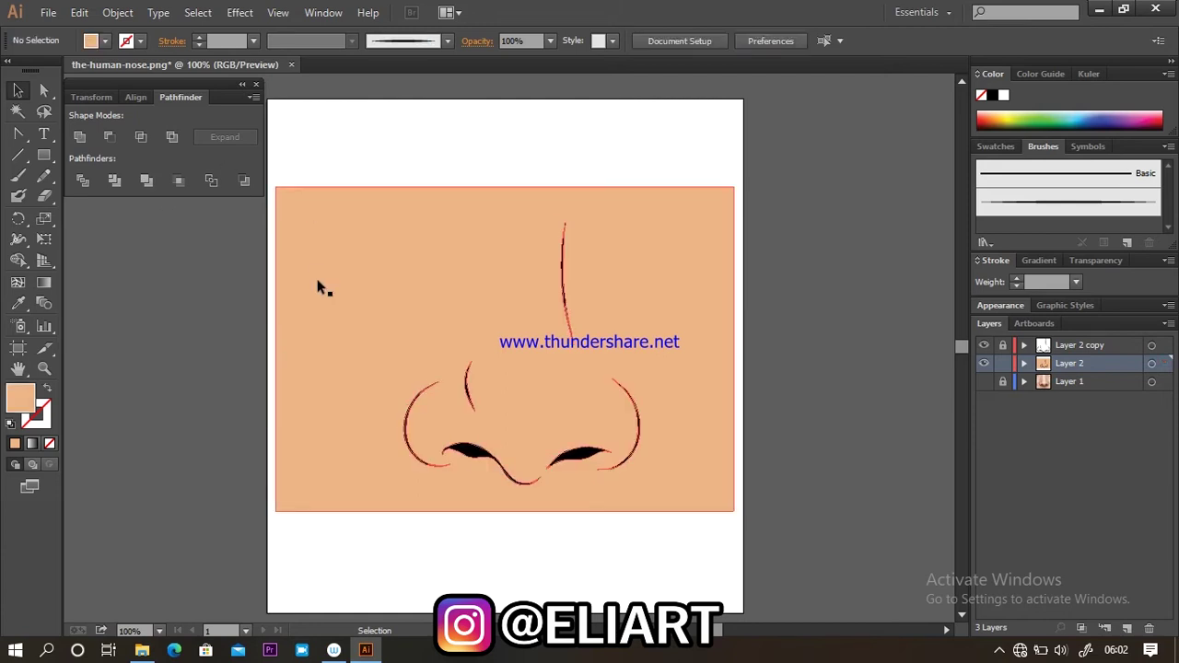
pyautogui.click(43, 175)
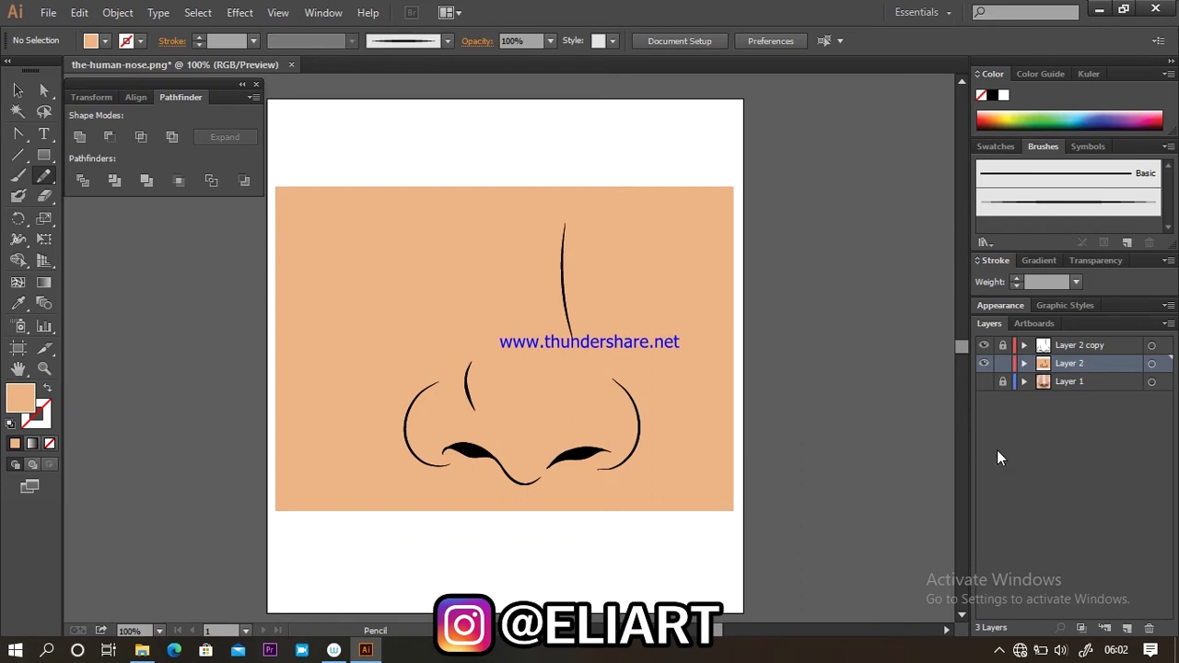
pyautogui.click(1126, 627)
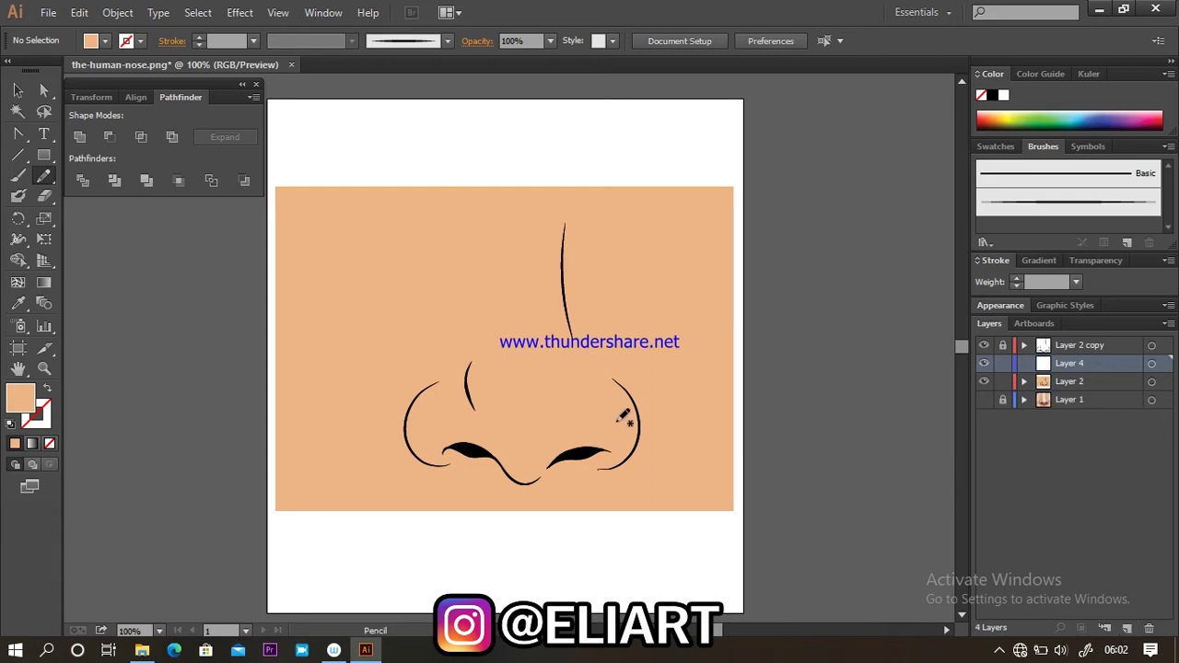
# Step: Adjust the fill colour to a new skin tone in the Color Picker
pyautogui.doubleClick(20, 396)
pyautogui.moveTo(453, 226); pyautogui.dragTo(466, 239)
pyautogui.click(770, 216)
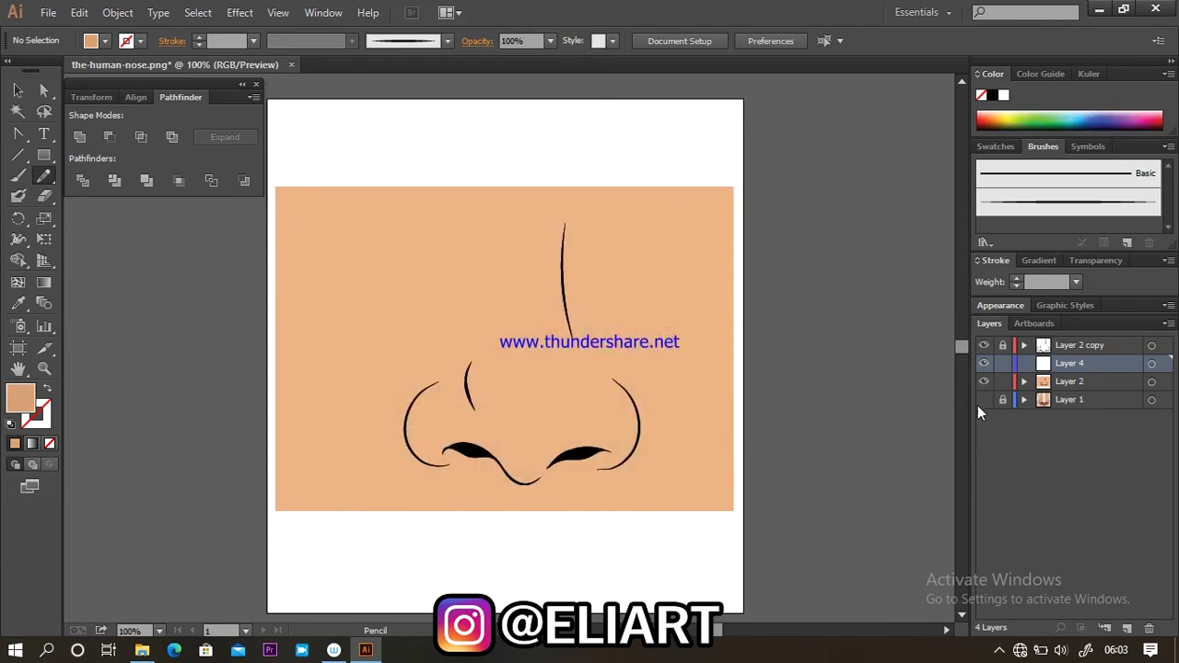
# Step: Show and unlock Layer 1 and move the nose photo to the left of the artboard
pyautogui.click(984, 400)
pyautogui.click(1004, 400)
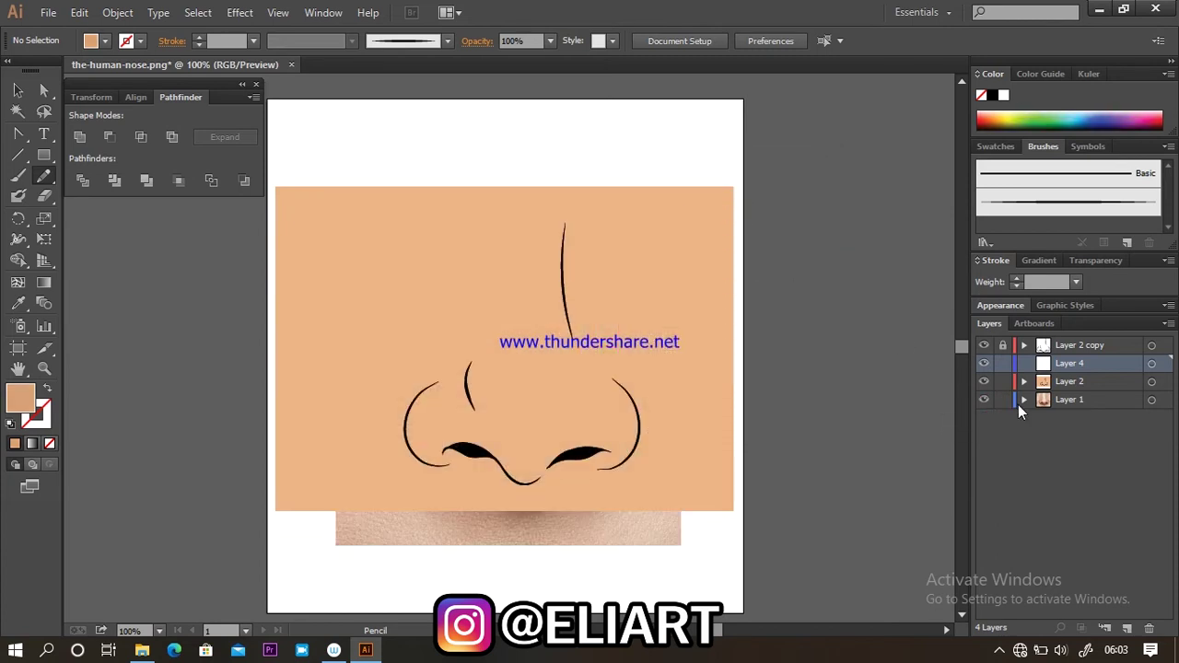
pyautogui.press('v')
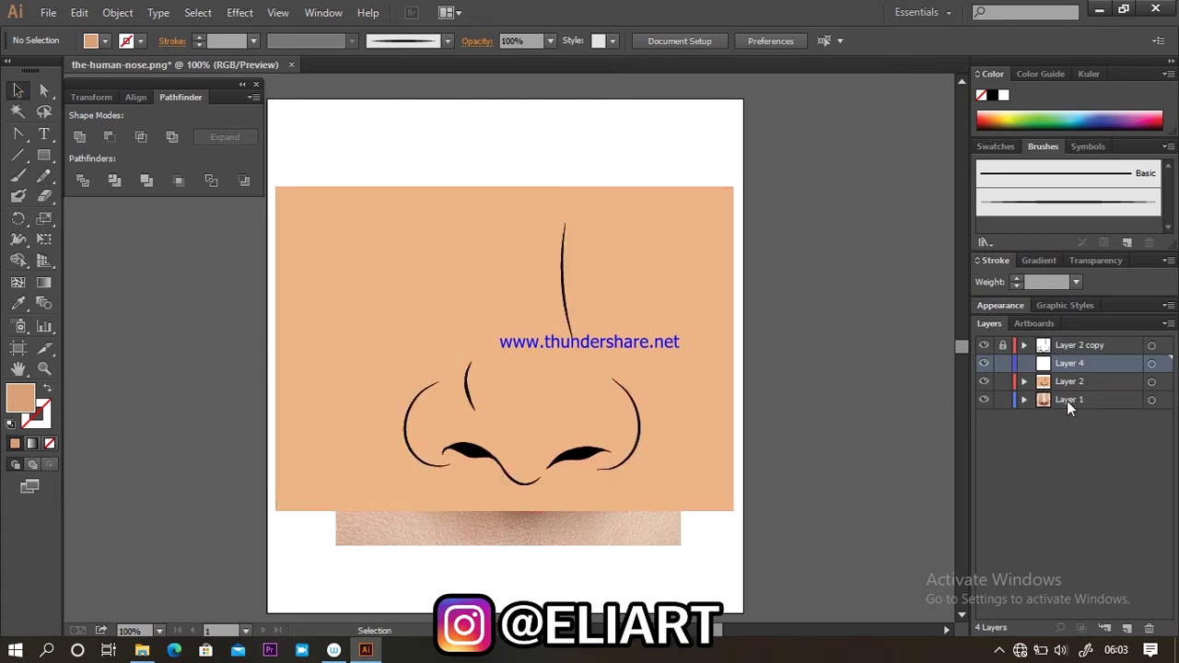
pyautogui.click(1067, 400)
pyautogui.moveTo(468, 522); pyautogui.dragTo(174, 491)
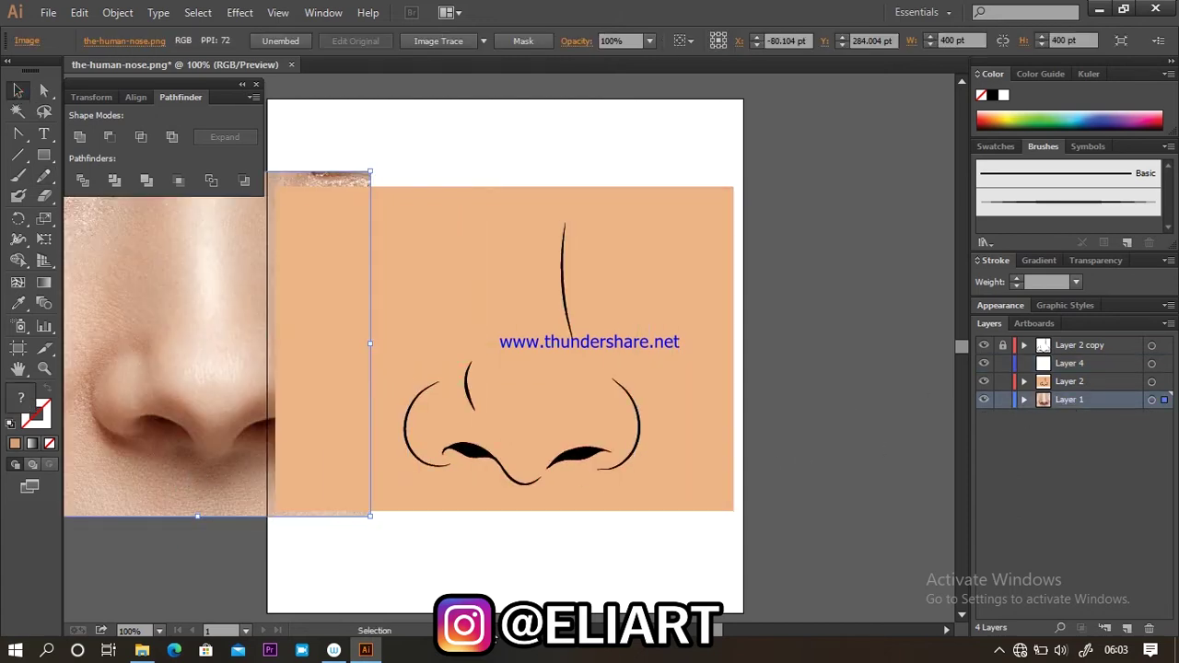
pyautogui.hscroll(-3, 507, 350)
pyautogui.moveTo(367, 458)
pyautogui.mouseDown()
pyautogui.moveTo(288, 466)
pyautogui.moveTo(311, 478)
pyautogui.mouseUp()
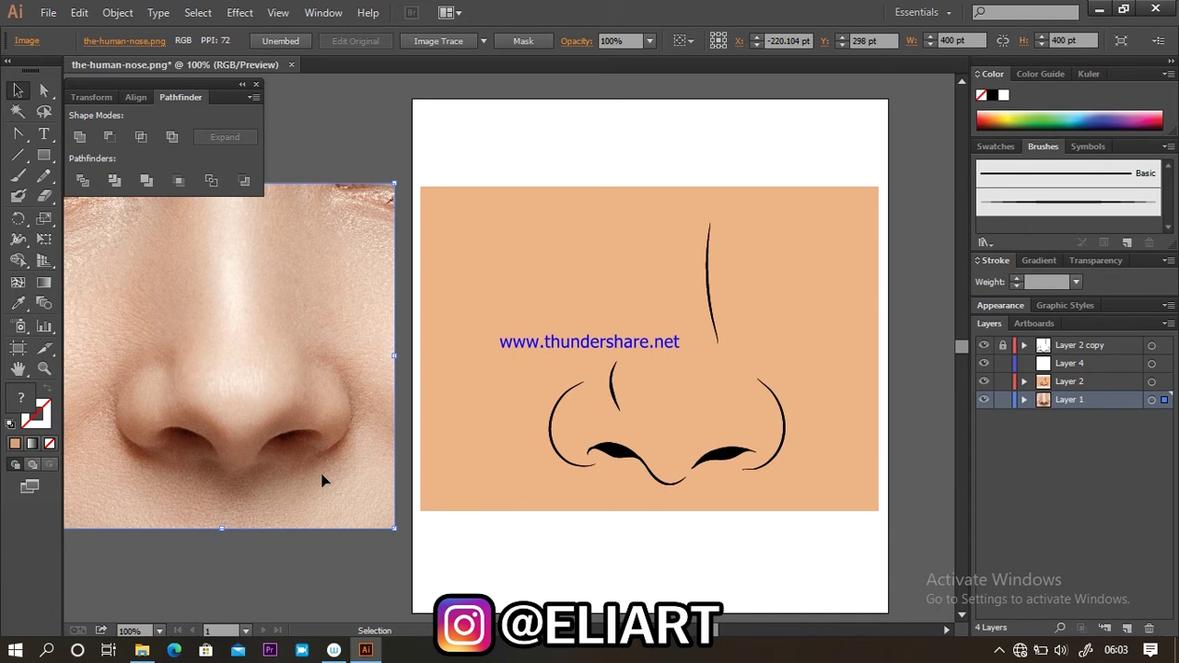
# Step: Relock Layer 1, make Layer 4 active and zoom in on the nose drawing
pyautogui.click(44, 176)
pyautogui.click(1042, 363)
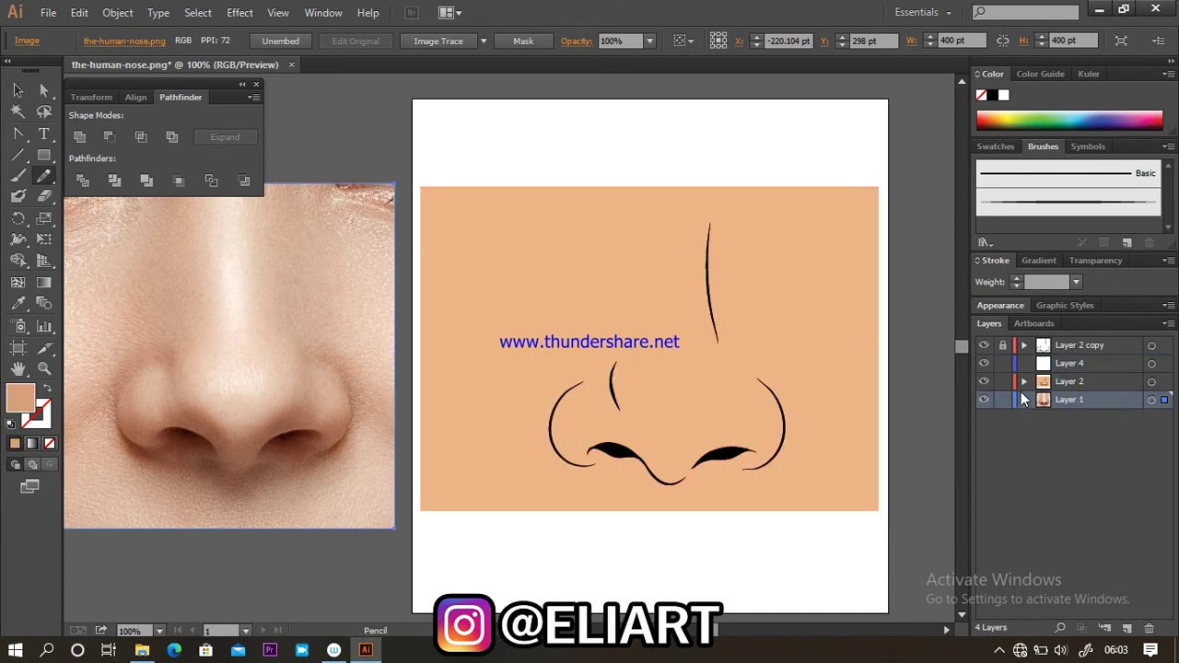
pyautogui.click(1003, 399)
pyautogui.click(1069, 363)
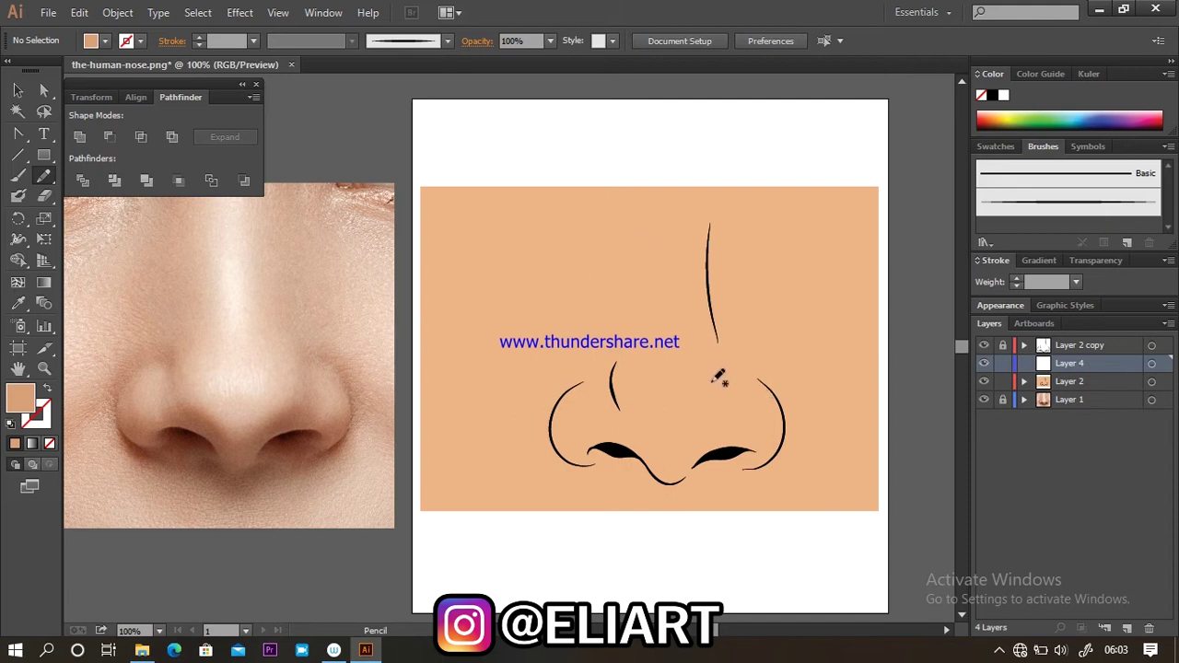
pyautogui.hotkey('ctrl', '+')
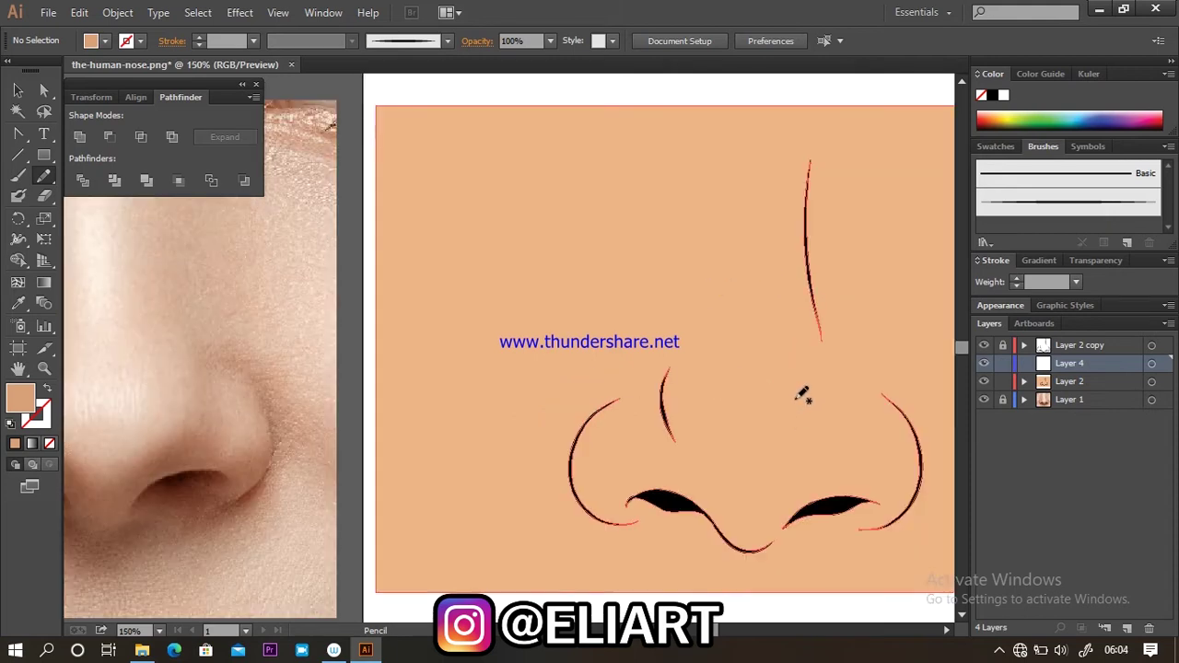
pyautogui.hscroll(-2, 499, 613)
pyautogui.click(499, 613)
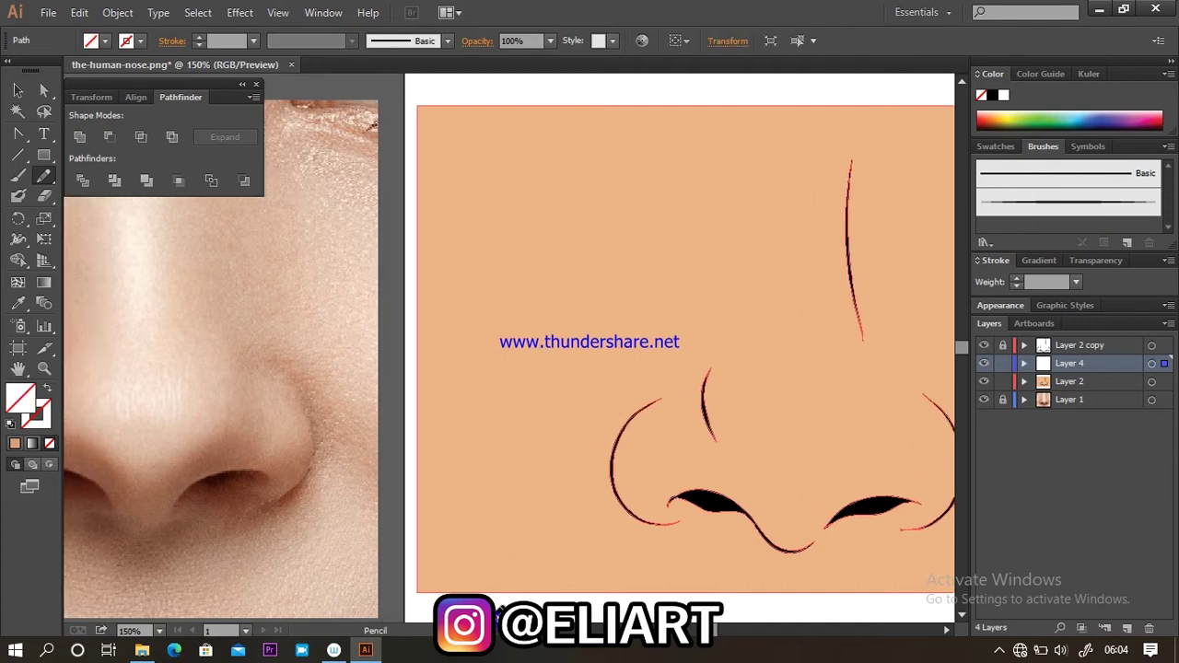
# Step: Draw a closed pencil path around both nostril wings and the tip, filled with the photo's skin tone
pyautogui.hscroll(-3, 499, 613)
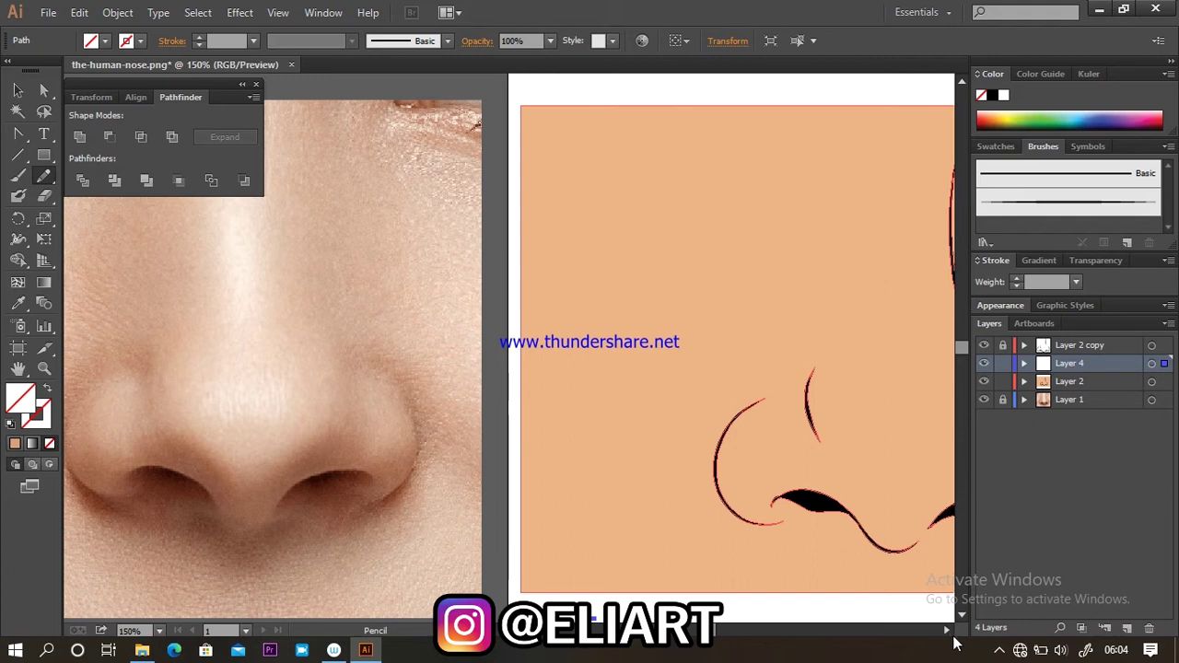
pyautogui.hscroll(3, 498, 631)
pyautogui.hscroll(2, 498, 631)
pyautogui.hscroll(4, 497, 631)
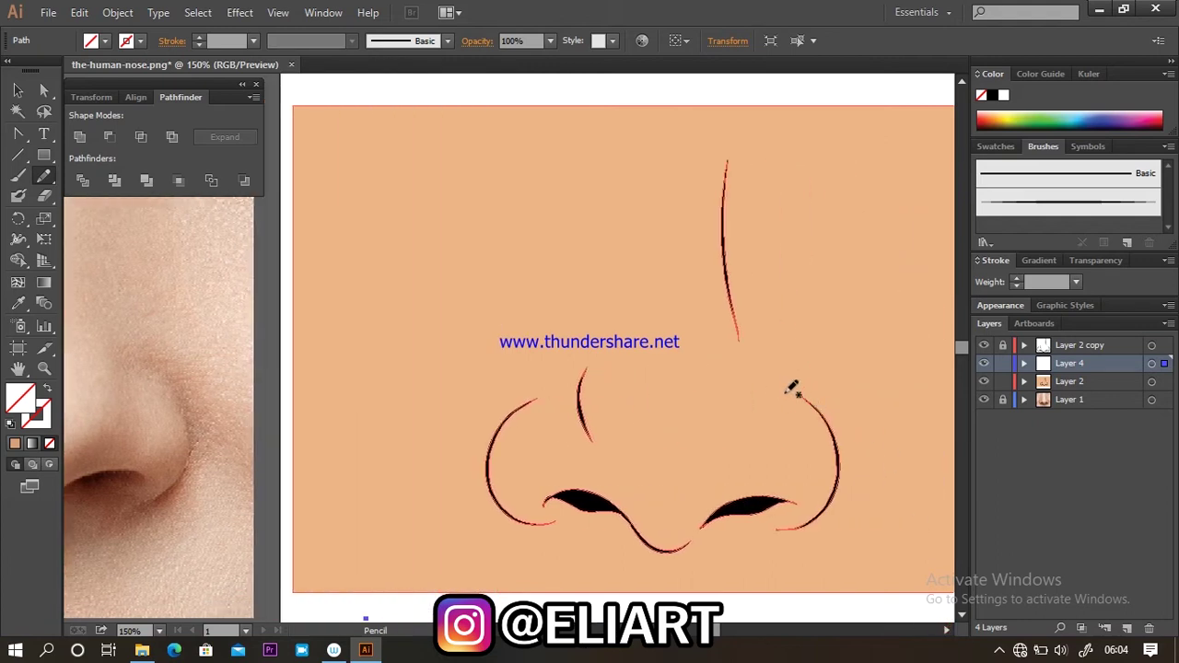
pyautogui.moveTo(797, 394)
pyautogui.mouseDown()
pyautogui.moveTo(816, 447)
pyautogui.moveTo(788, 468)
pyautogui.moveTo(792, 402)
pyautogui.moveTo(764, 369)
pyautogui.moveTo(768, 394)
pyautogui.moveTo(744, 442)
pyautogui.moveTo(675, 474)
pyautogui.moveTo(615, 456)
pyautogui.moveTo(583, 378)
pyautogui.moveTo(552, 422)
pyautogui.moveTo(558, 472)
pyautogui.moveTo(531, 419)
pyautogui.moveTo(534, 394)
pyautogui.moveTo(528, 406)
pyautogui.mouseUp()
pyautogui.moveTo(497, 435)
pyautogui.mouseDown()
pyautogui.moveTo(559, 520)
pyautogui.moveTo(692, 545)
pyautogui.moveTo(832, 508)
pyautogui.moveTo(848, 448)
pyautogui.moveTo(802, 395)
pyautogui.mouseUp()
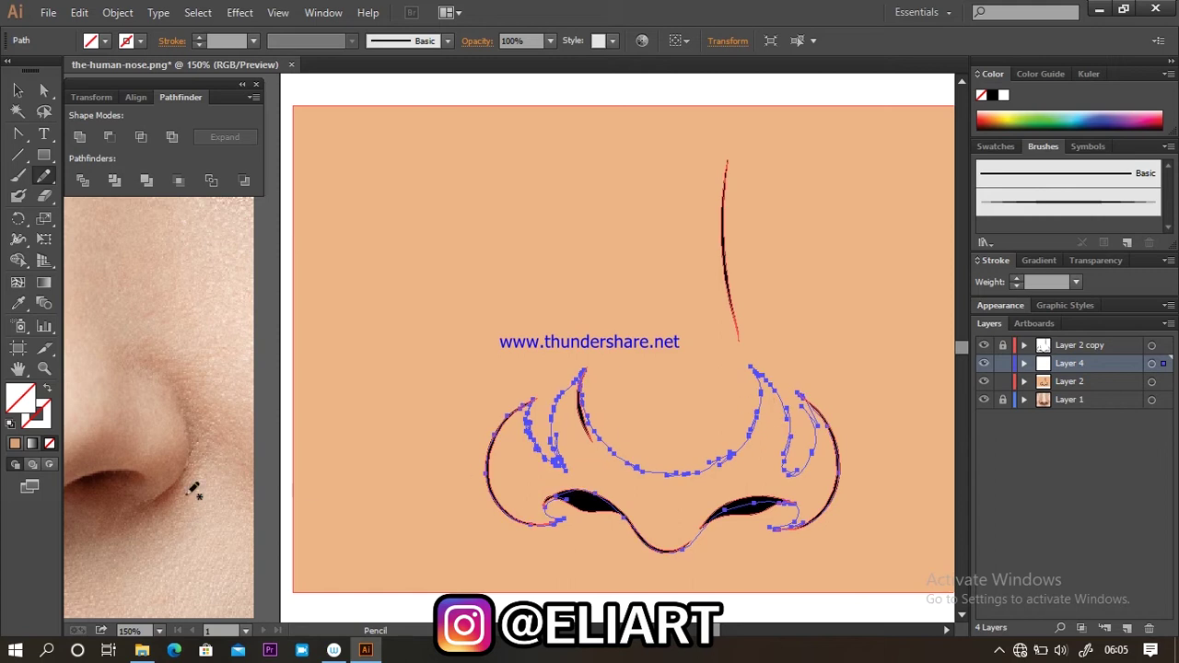
pyautogui.click(193, 242)
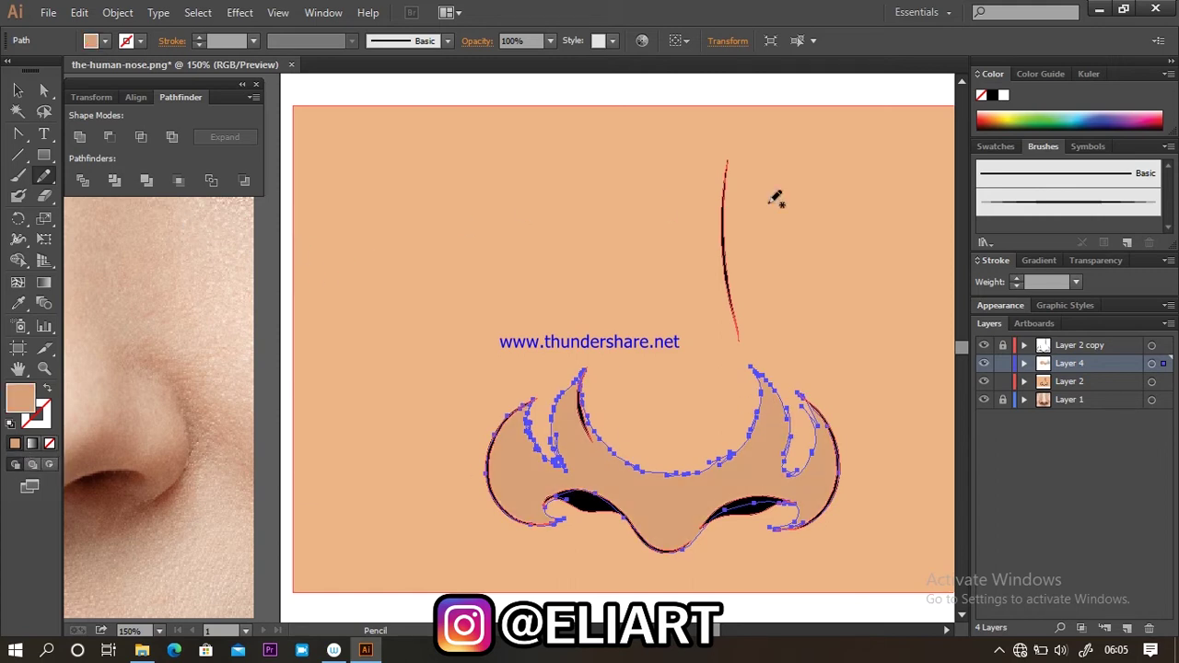
# Step: Draw shadow shapes along the nose bridge, the left side and the right nostril edge
pyautogui.moveTo(734, 144)
pyautogui.mouseDown()
pyautogui.moveTo(726, 225)
pyautogui.moveTo(745, 342)
pyautogui.moveTo(732, 148)
pyautogui.mouseUp()
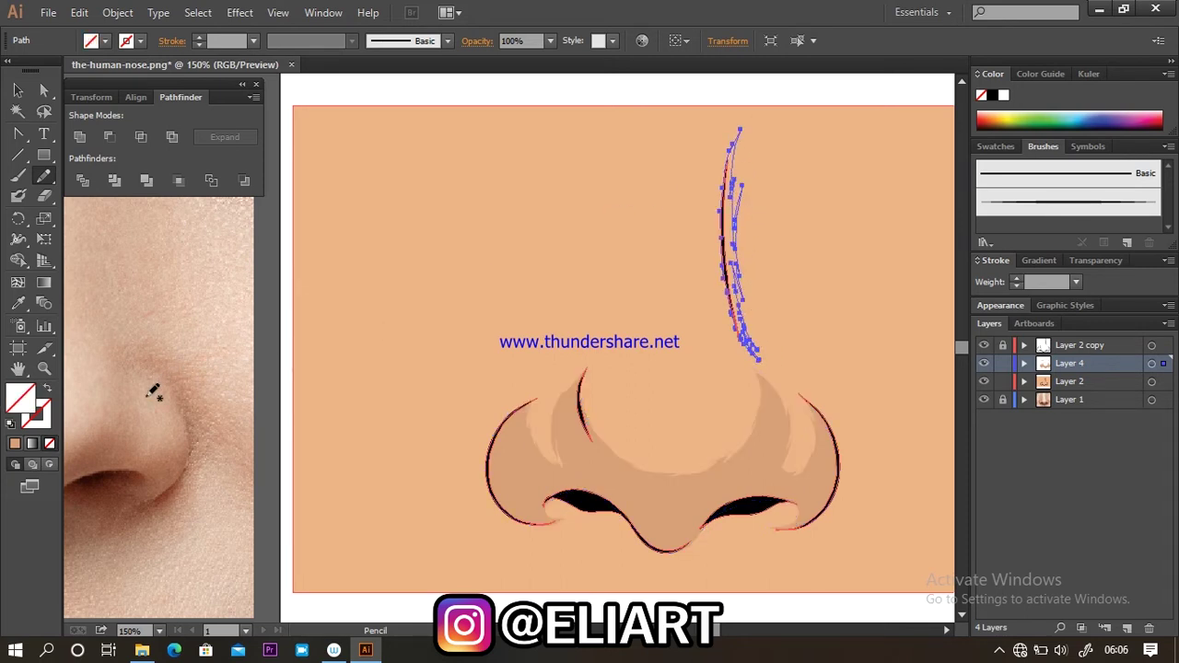
pyautogui.hotkey('ctrl', '-')
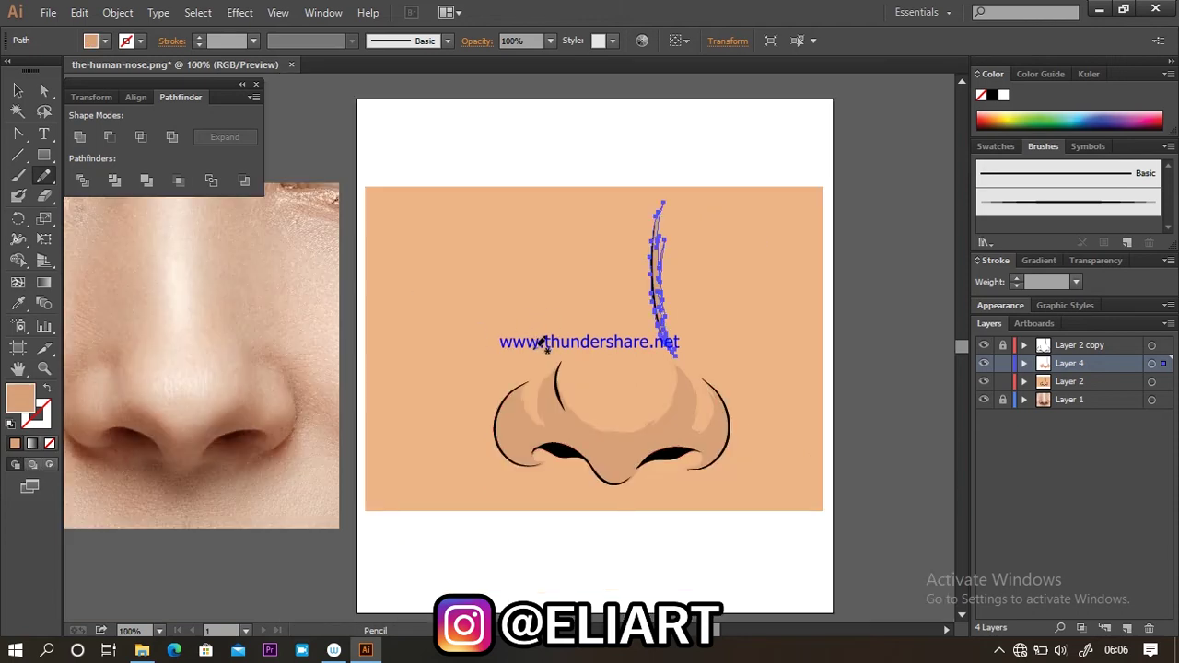
pyautogui.moveTo(577, 417); pyautogui.dragTo(572, 330)
pyautogui.moveTo(533, 367)
pyautogui.mouseDown()
pyautogui.moveTo(524, 379)
pyautogui.moveTo(545, 383)
pyautogui.mouseUp()
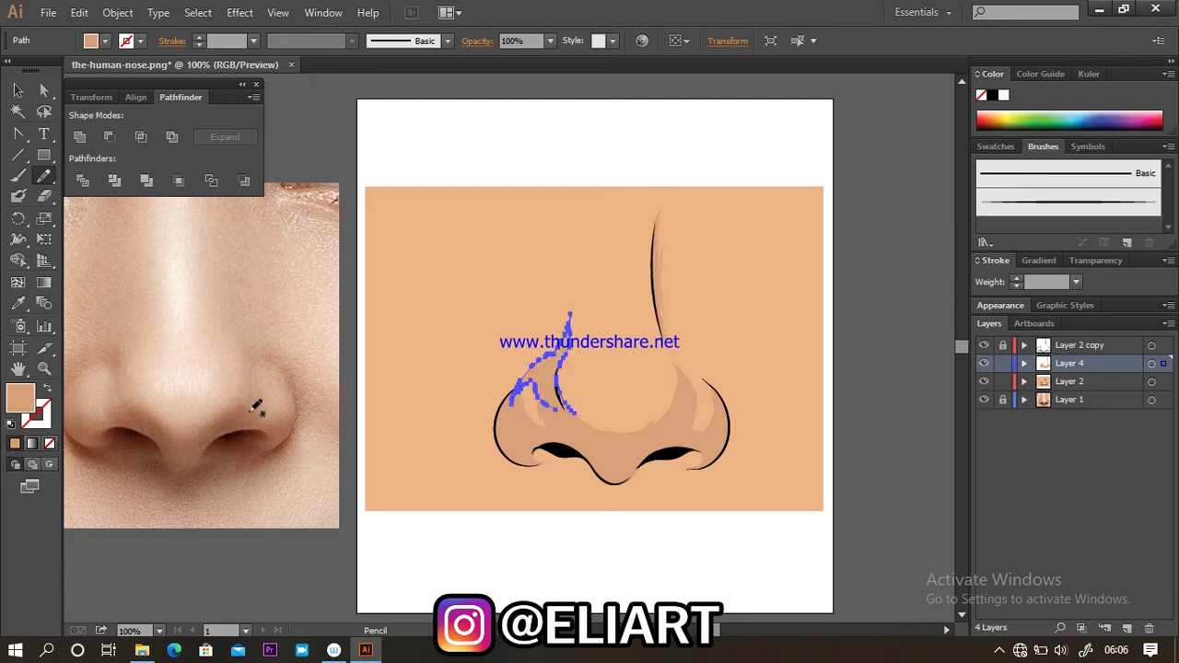
pyautogui.moveTo(720, 412)
pyautogui.mouseDown()
pyautogui.moveTo(711, 388)
pyautogui.moveTo(727, 421)
pyautogui.mouseUp()
pyautogui.click(15, 443)
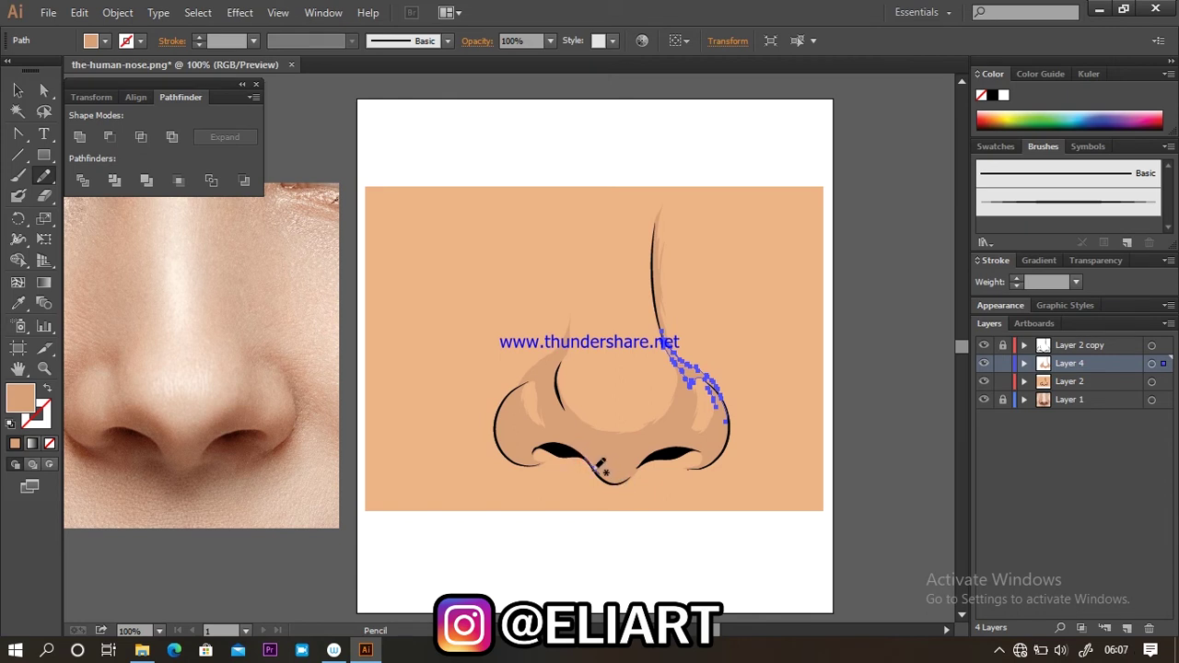
# Step: Add skin-tone shadow shapes beneath the nose tip and under both nostrils
pyautogui.moveTo(594, 482)
pyautogui.mouseDown()
pyautogui.moveTo(617, 506)
pyautogui.moveTo(648, 473)
pyautogui.mouseUp()
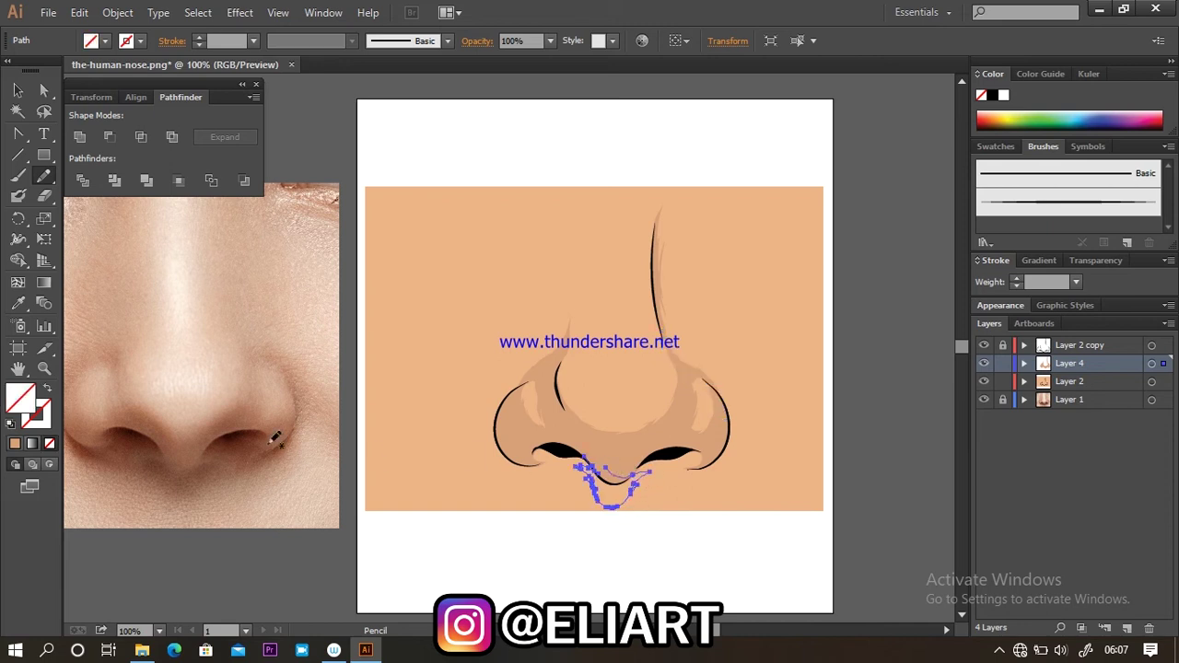
pyautogui.moveTo(723, 448)
pyautogui.mouseDown()
pyautogui.moveTo(677, 468)
pyautogui.moveTo(691, 481)
pyautogui.moveTo(682, 491)
pyautogui.moveTo(723, 469)
pyautogui.moveTo(742, 421)
pyautogui.moveTo(730, 431)
pyautogui.mouseUp()
pyautogui.click(31, 459)
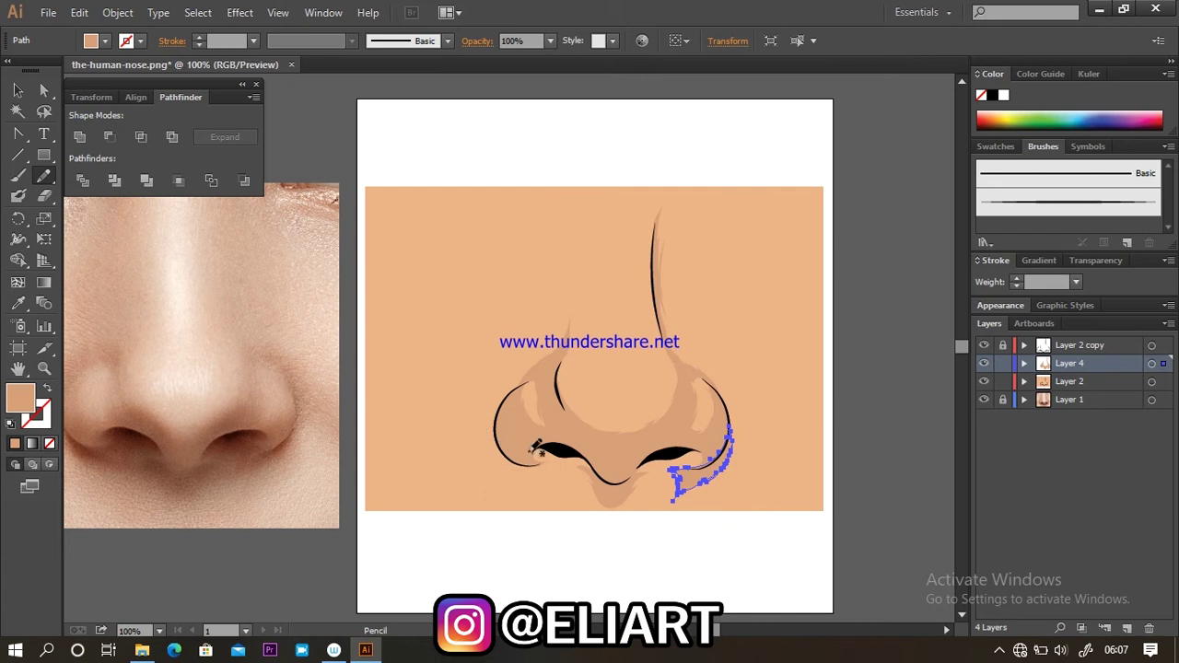
pyautogui.moveTo(536, 452)
pyautogui.mouseDown()
pyautogui.moveTo(565, 482)
pyautogui.moveTo(518, 468)
pyautogui.moveTo(495, 419)
pyautogui.moveTo(530, 450)
pyautogui.mouseUp()
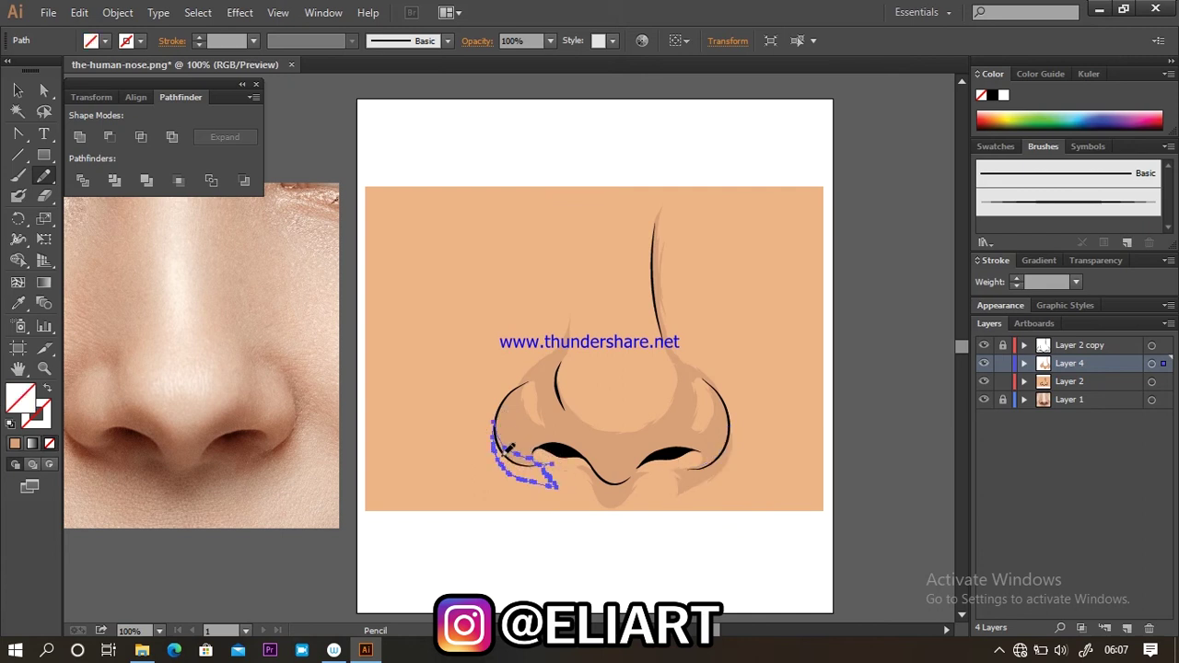
pyautogui.click(15, 443)
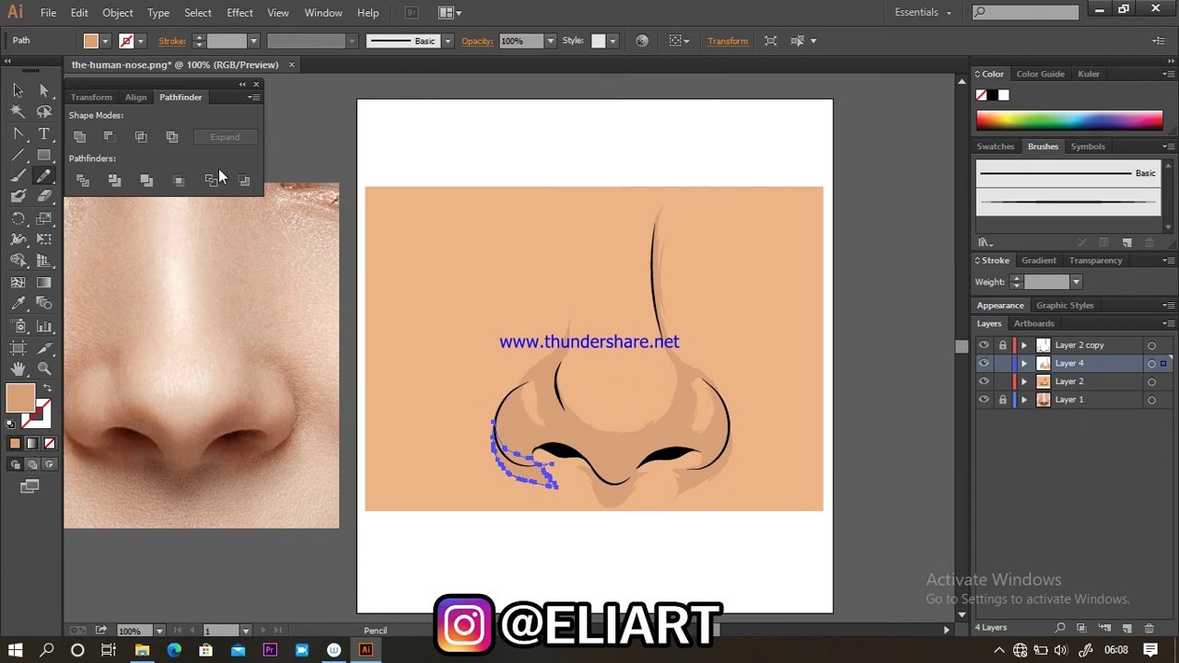
pyautogui.click(421, 242)
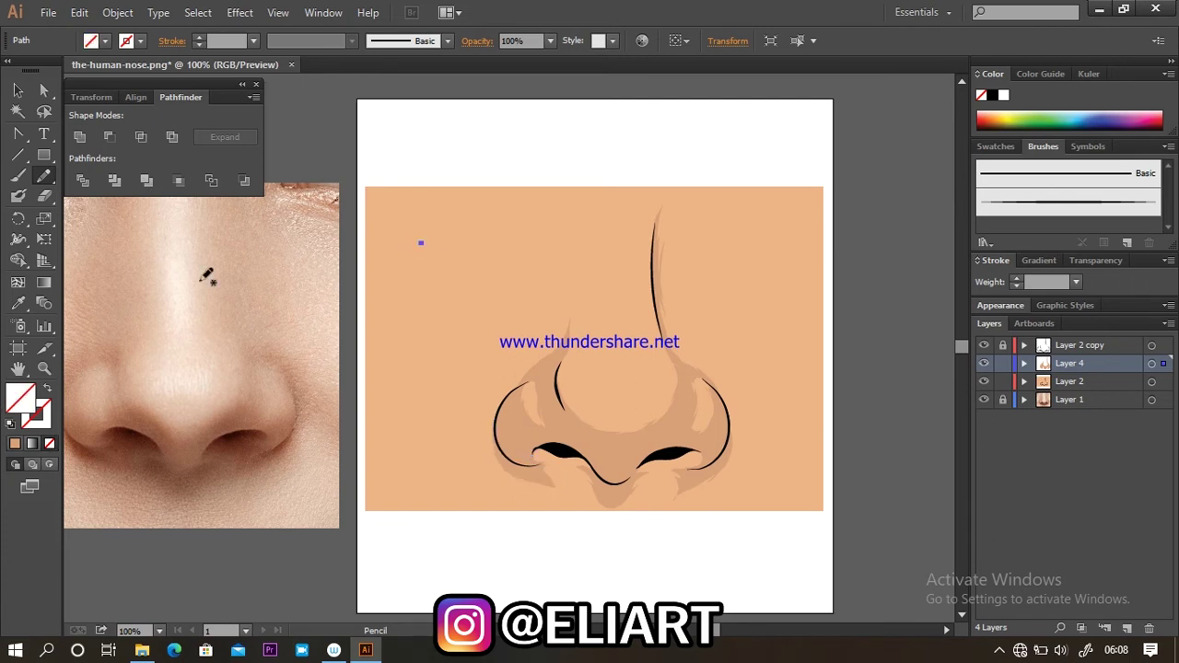
# Step: Pick a darker brown fill colour in the Color Picker
pyautogui.click(1127, 628)
pyautogui.hotkey('ctrl', 'z')
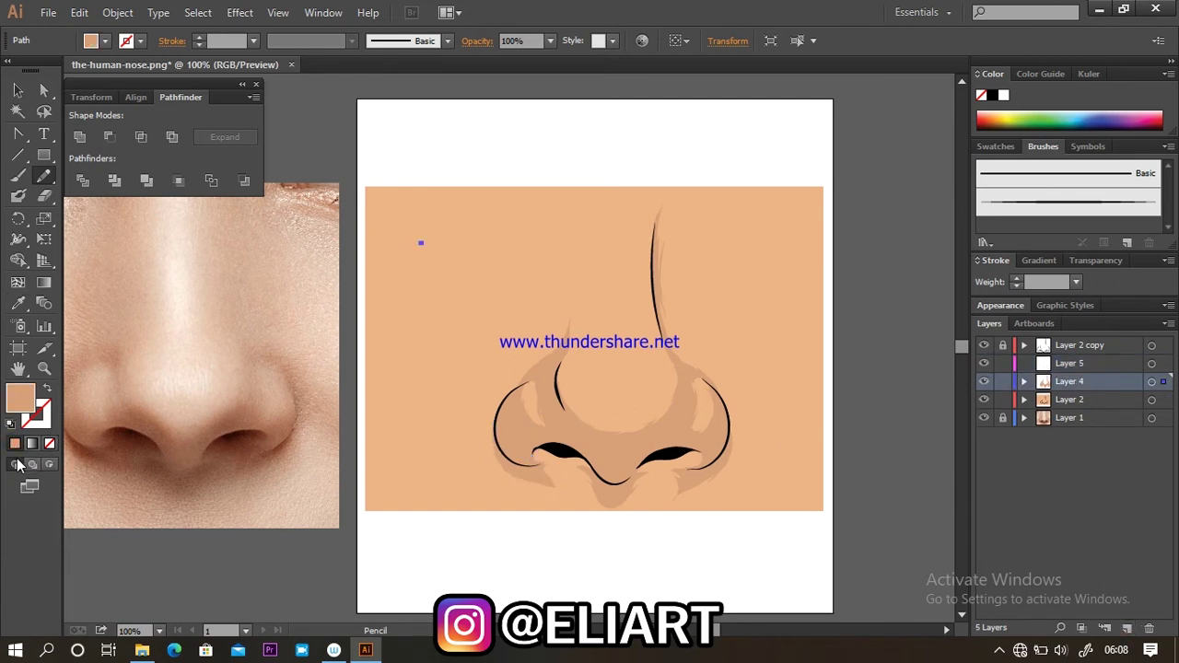
pyautogui.doubleClick(20, 398)
pyautogui.moveTo(457, 252); pyautogui.dragTo(466, 268)
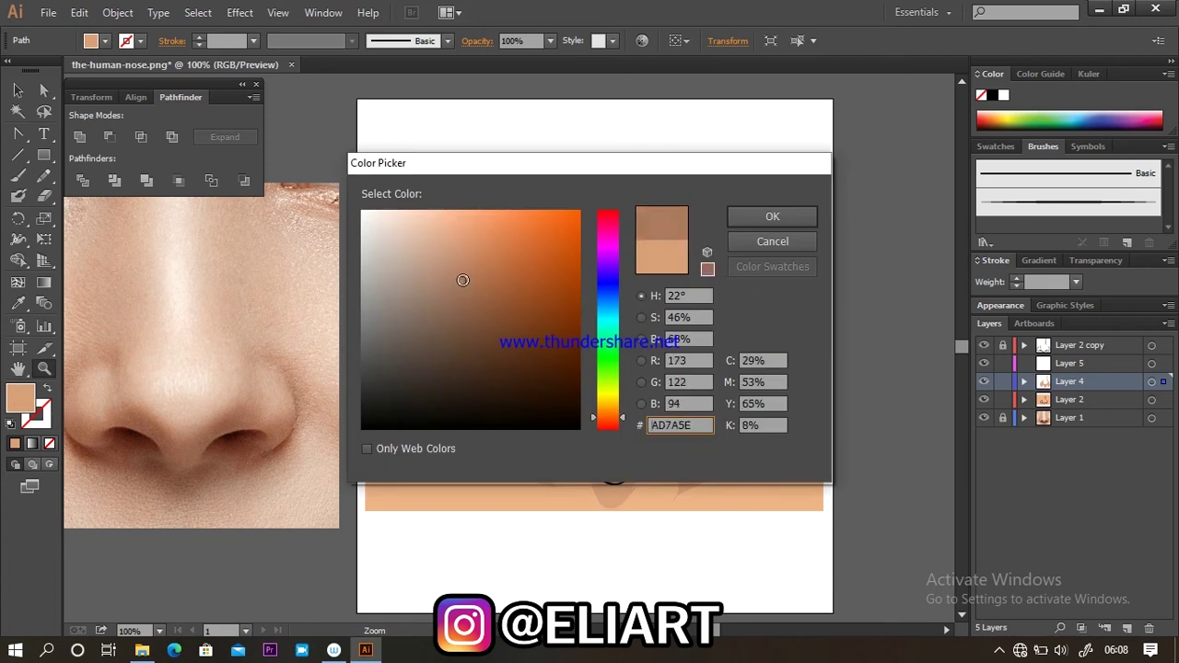
pyautogui.click(748, 241)
# Step: Draw darker brown pencil shadows between the nostrils and along both nostril wings
pyautogui.press('n')
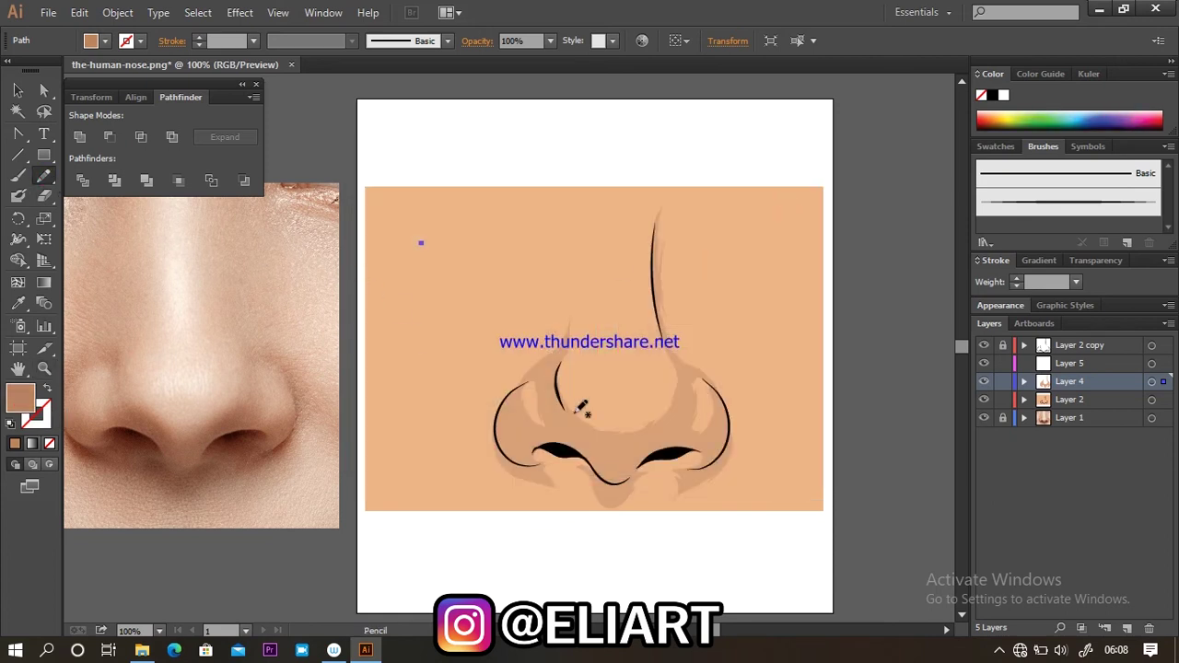
pyautogui.moveTo(660, 432)
pyautogui.mouseDown()
pyautogui.moveTo(620, 450)
pyautogui.moveTo(586, 431)
pyautogui.moveTo(540, 447)
pyautogui.moveTo(568, 449)
pyautogui.mouseUp()
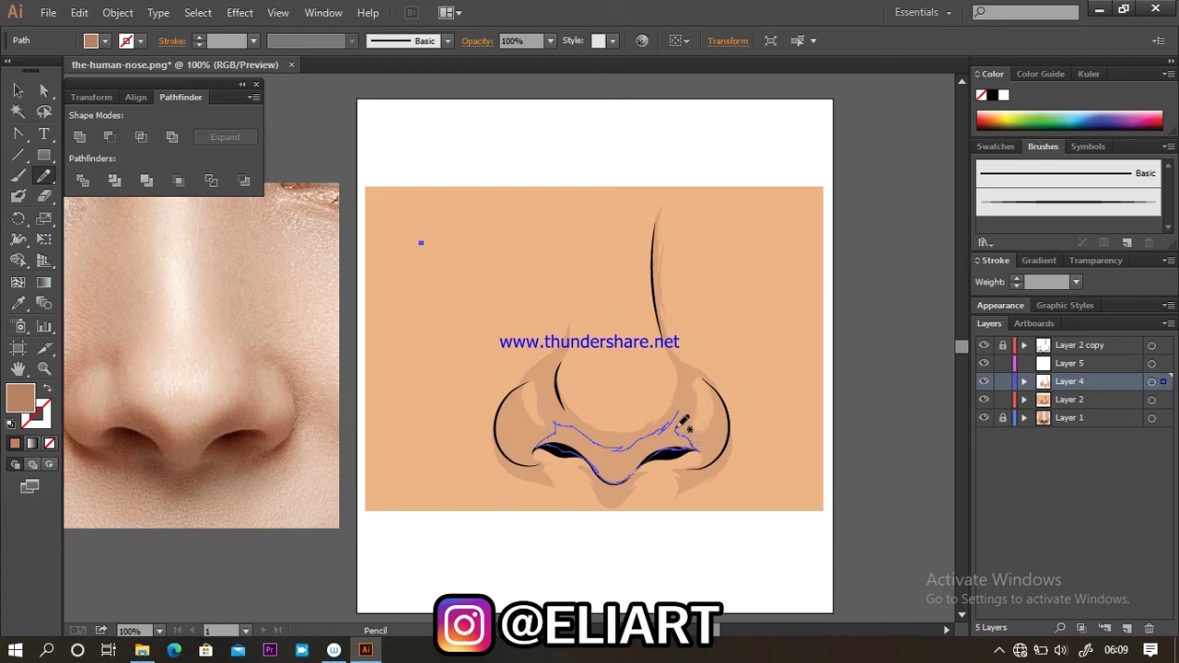
pyautogui.moveTo(686, 414); pyautogui.dragTo(684, 412)
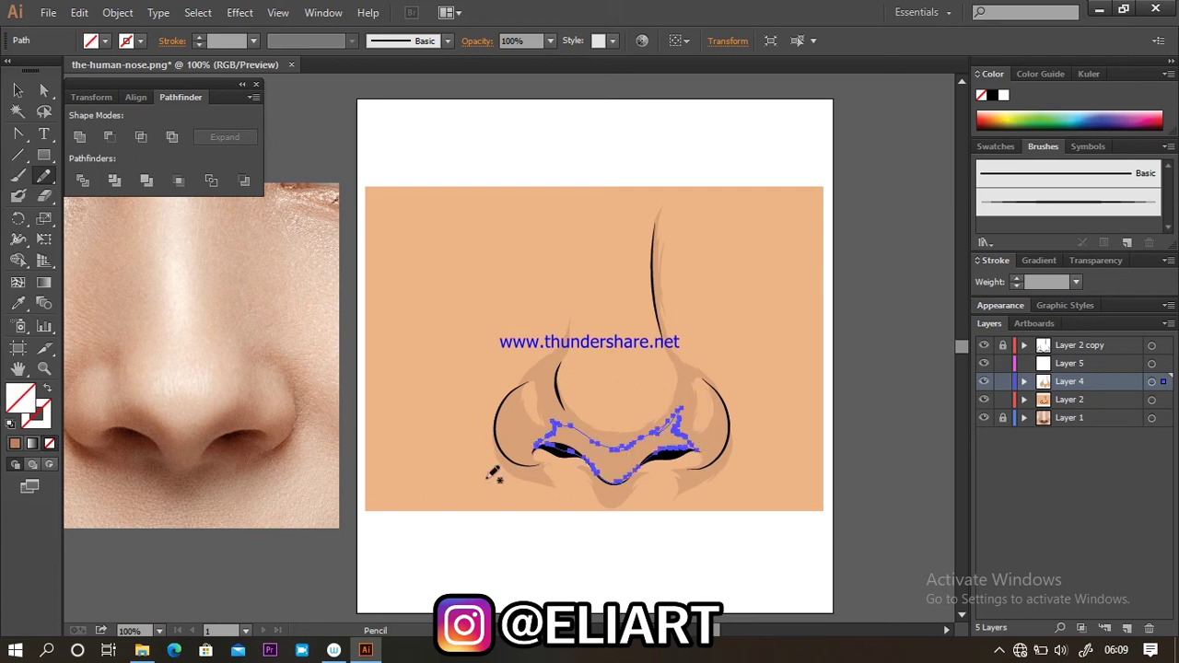
pyautogui.click(14, 444)
pyautogui.press('i')
pyautogui.click(118, 463)
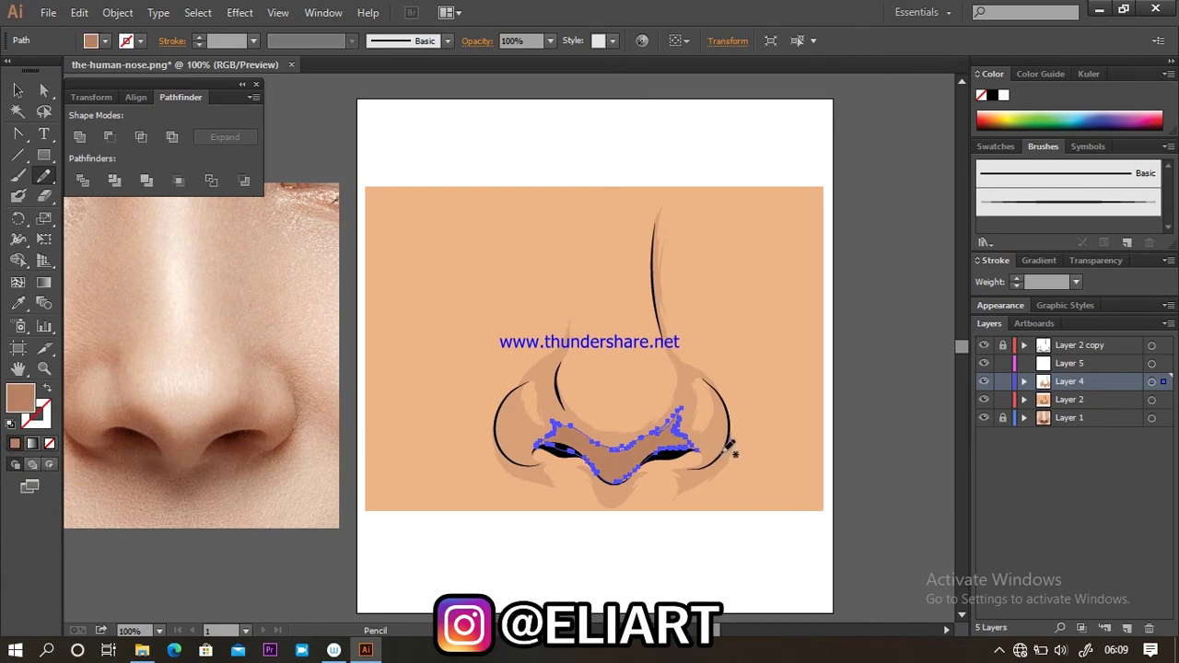
pyautogui.moveTo(688, 474); pyautogui.dragTo(728, 435)
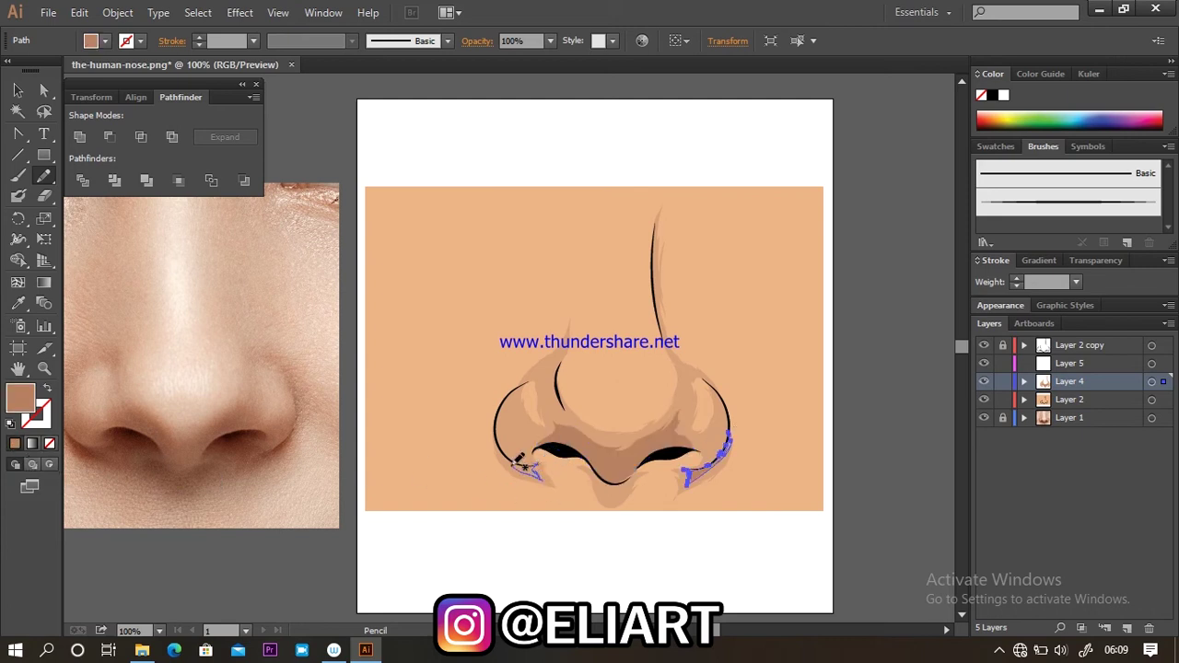
pyautogui.moveTo(498, 434); pyautogui.dragTo(542, 473)
# Step: Pencil skin-brown shadows along the inner nostril crease, near the bridge and the right nostril's outer curve
pyautogui.click(15, 443)
pyautogui.moveTo(595, 433)
pyautogui.mouseDown()
pyautogui.moveTo(552, 394)
pyautogui.moveTo(608, 450)
pyautogui.mouseUp()
pyautogui.click(15, 443)
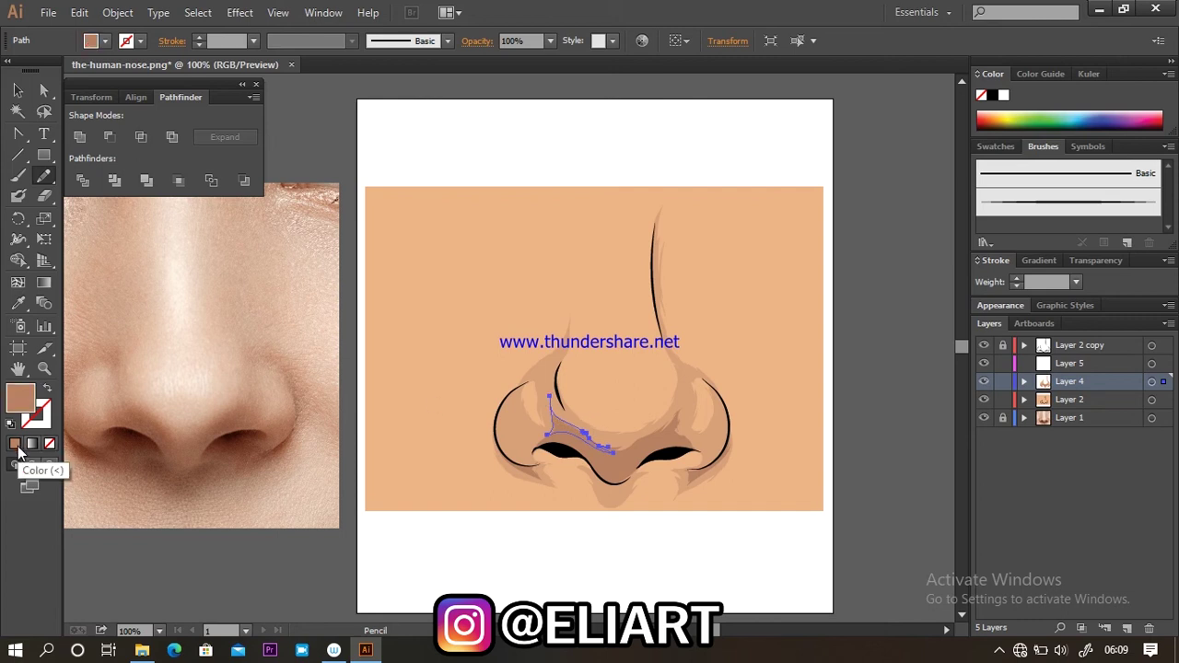
pyautogui.moveTo(533, 377)
pyautogui.mouseDown()
pyautogui.moveTo(551, 367)
pyautogui.moveTo(531, 376)
pyautogui.mouseUp()
pyautogui.click(15, 443)
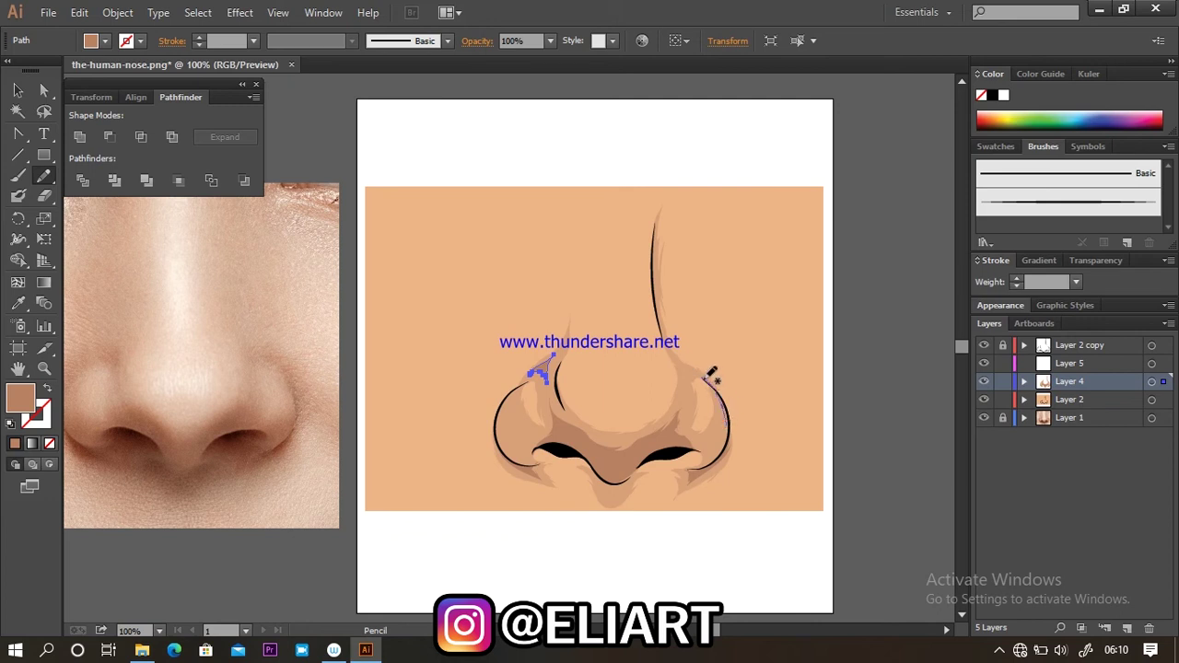
pyautogui.moveTo(679, 365); pyautogui.dragTo(728, 431)
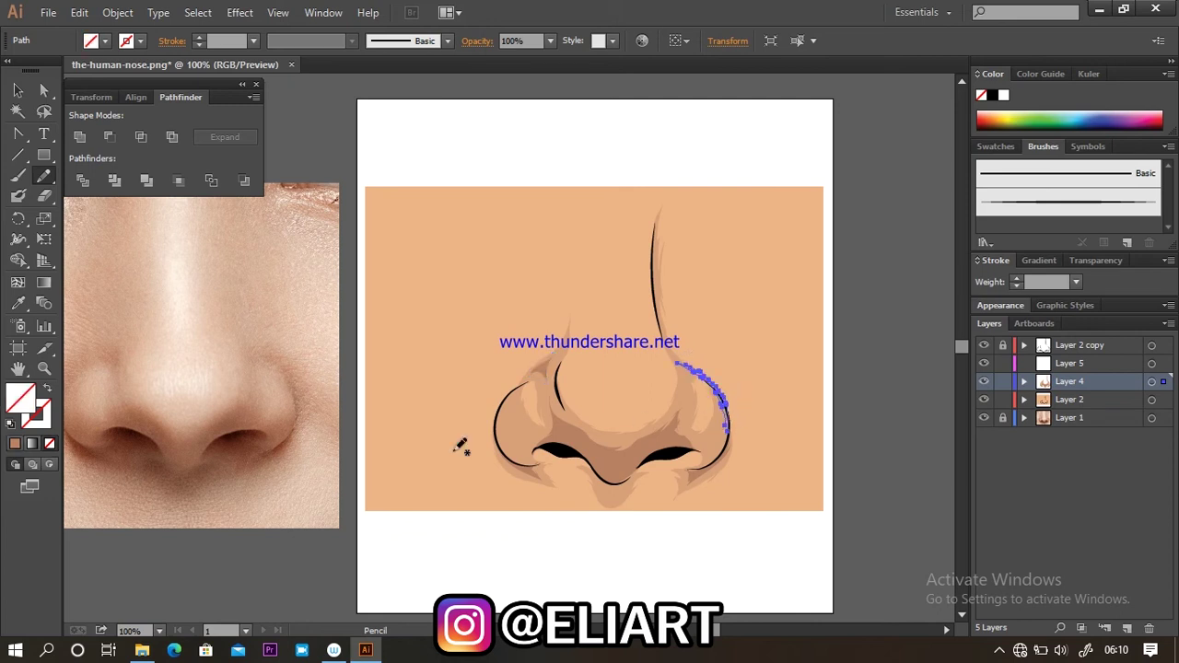
pyautogui.click(15, 443)
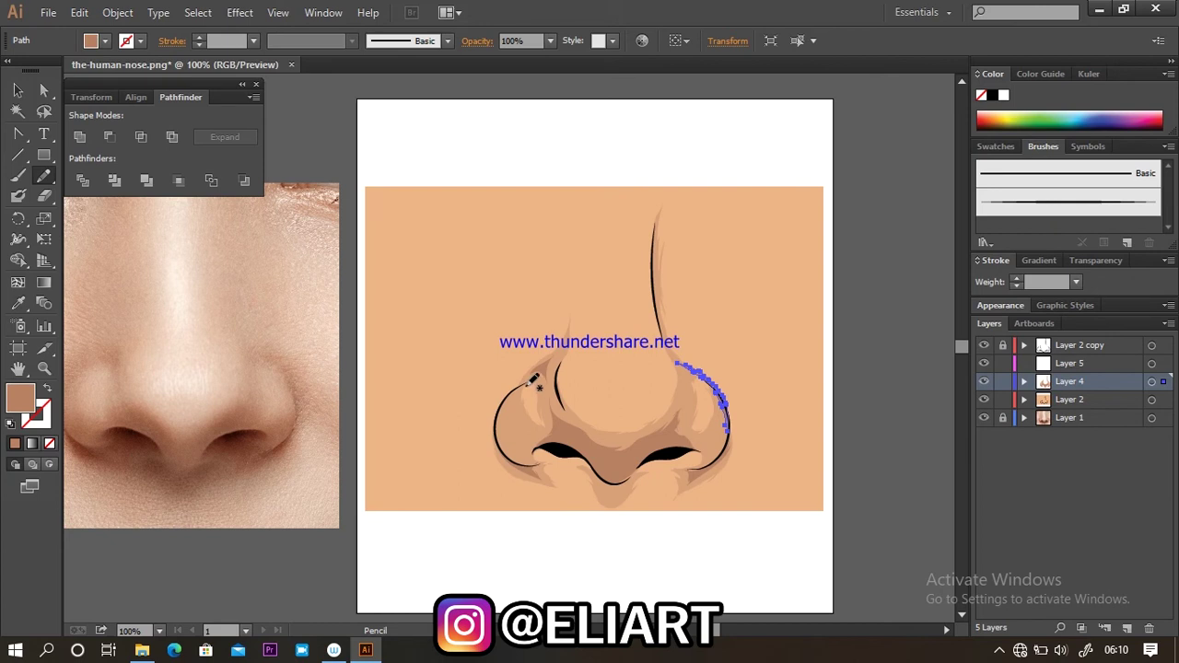
# Step: Add brown shadows along the lower nose contour, the left nostril curve and under the right nostril
pyautogui.moveTo(614, 480)
pyautogui.mouseDown()
pyautogui.moveTo(592, 469)
pyautogui.moveTo(612, 497)
pyautogui.moveTo(581, 458)
pyautogui.mouseUp()
pyautogui.click(15, 443)
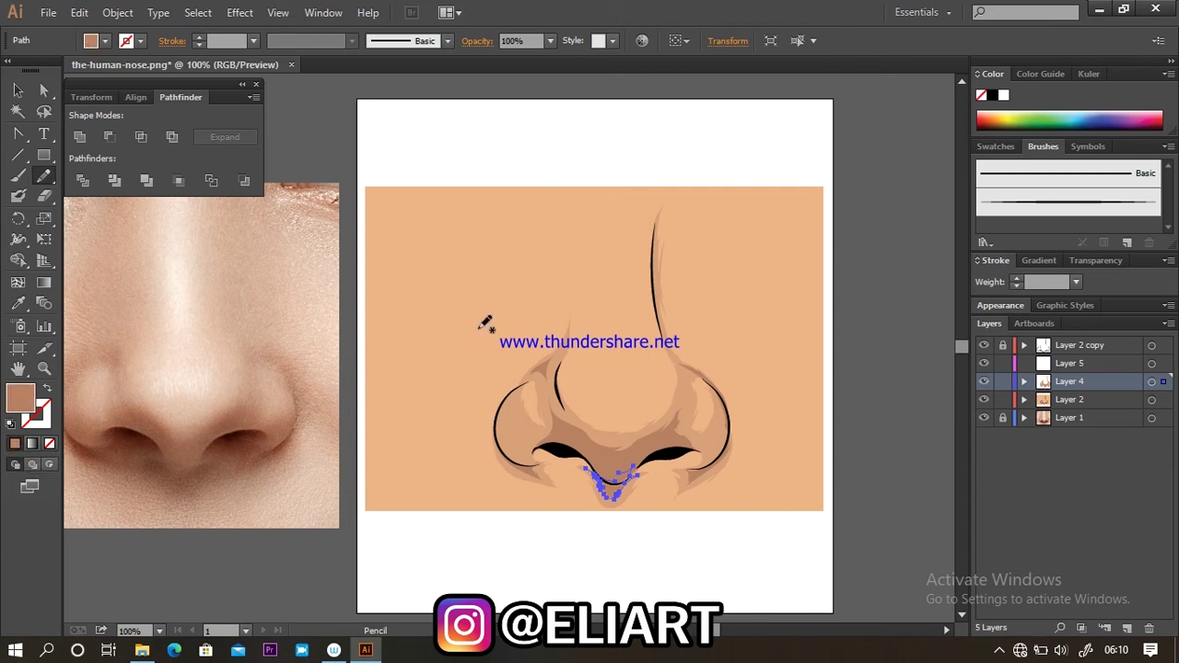
pyautogui.moveTo(505, 406)
pyautogui.mouseDown()
pyautogui.moveTo(536, 460)
pyautogui.moveTo(510, 390)
pyautogui.mouseUp()
pyautogui.click(15, 443)
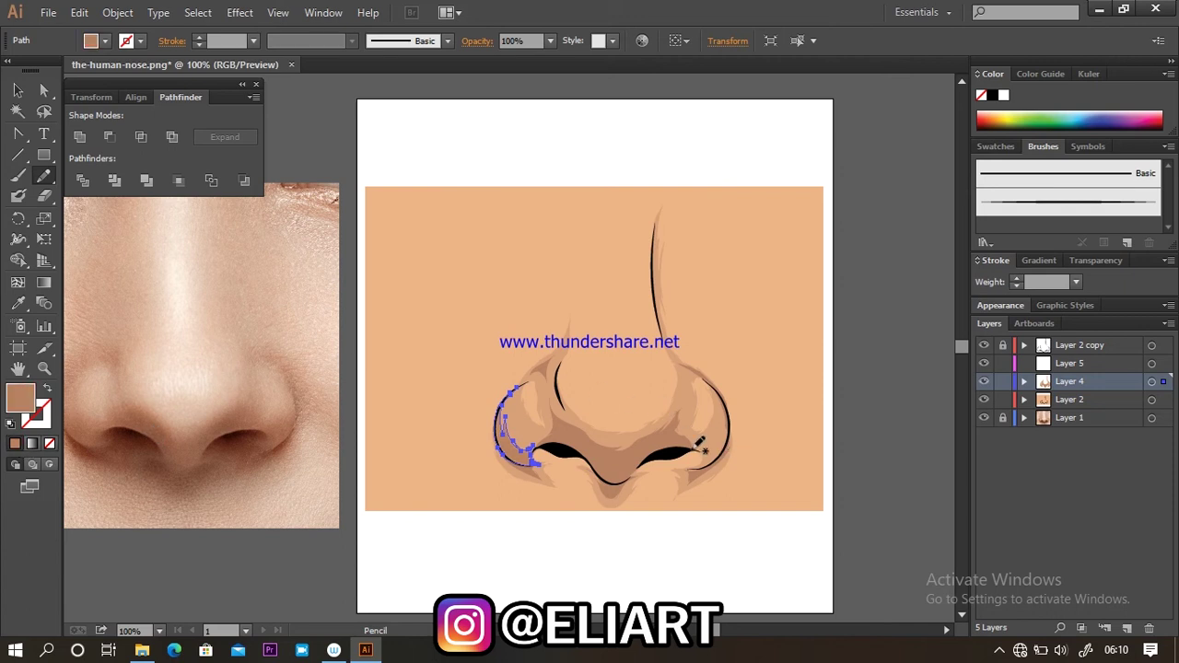
pyautogui.moveTo(696, 451)
pyautogui.mouseDown()
pyautogui.moveTo(691, 462)
pyautogui.moveTo(730, 431)
pyautogui.mouseUp()
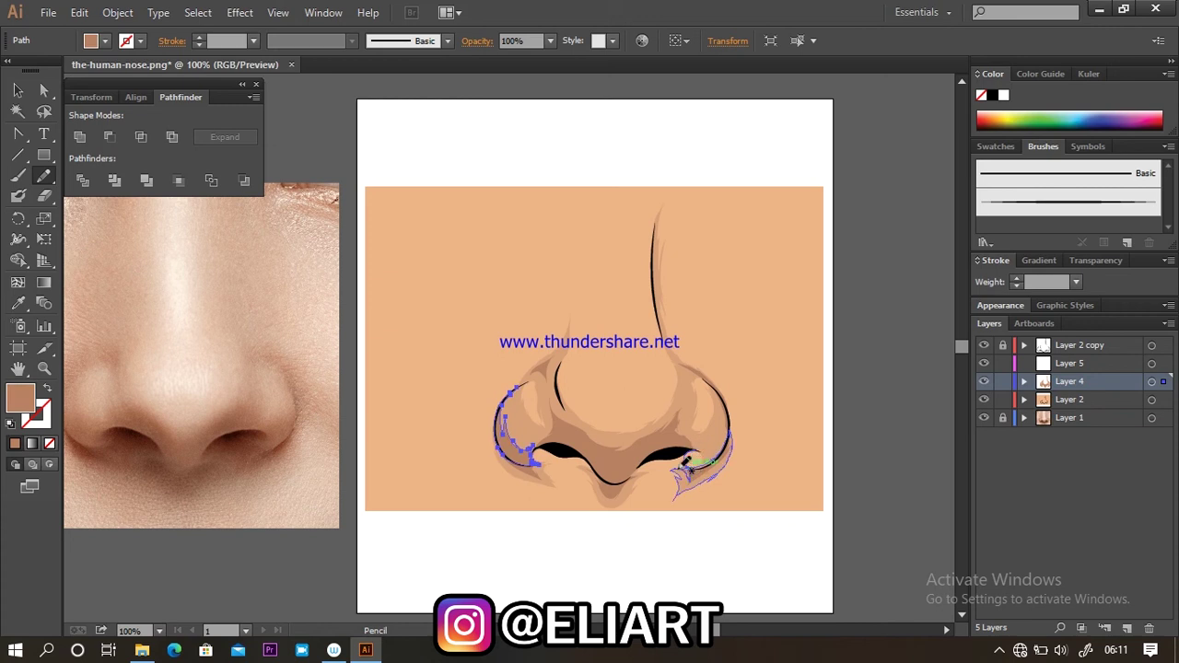
pyautogui.moveTo(655, 468)
pyautogui.mouseDown()
pyautogui.moveTo(647, 472)
pyautogui.moveTo(693, 449)
pyautogui.mouseUp()
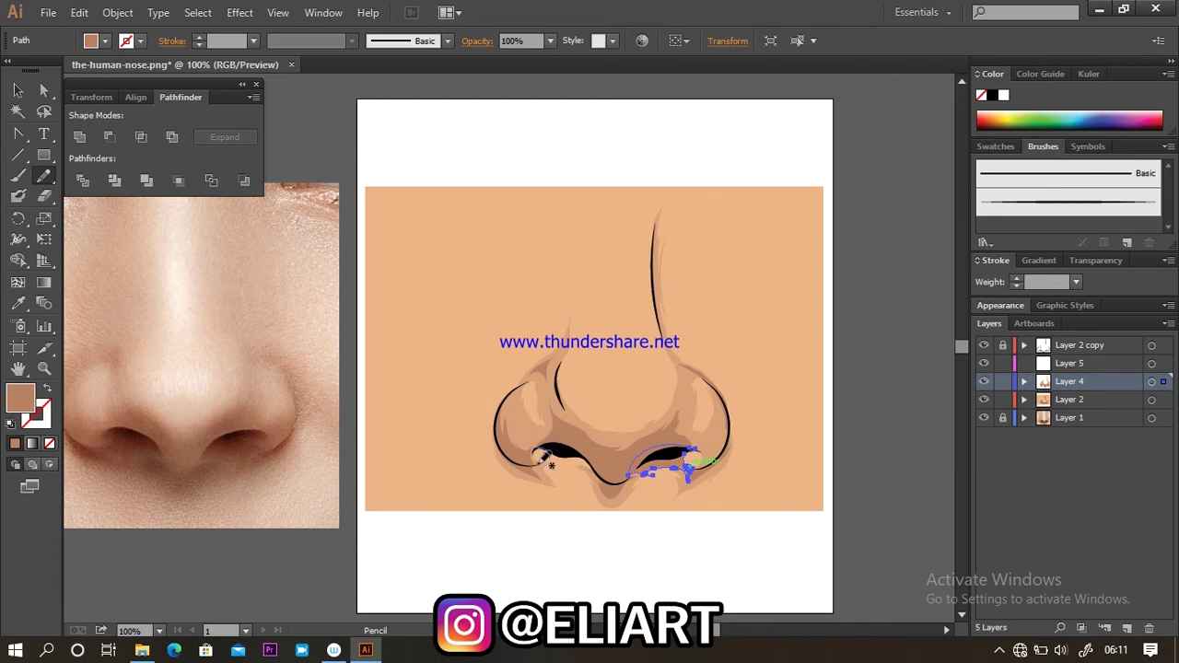
pyautogui.moveTo(551, 458); pyautogui.dragTo(569, 460)
pyautogui.click(18, 90)
pyautogui.click(388, 136)
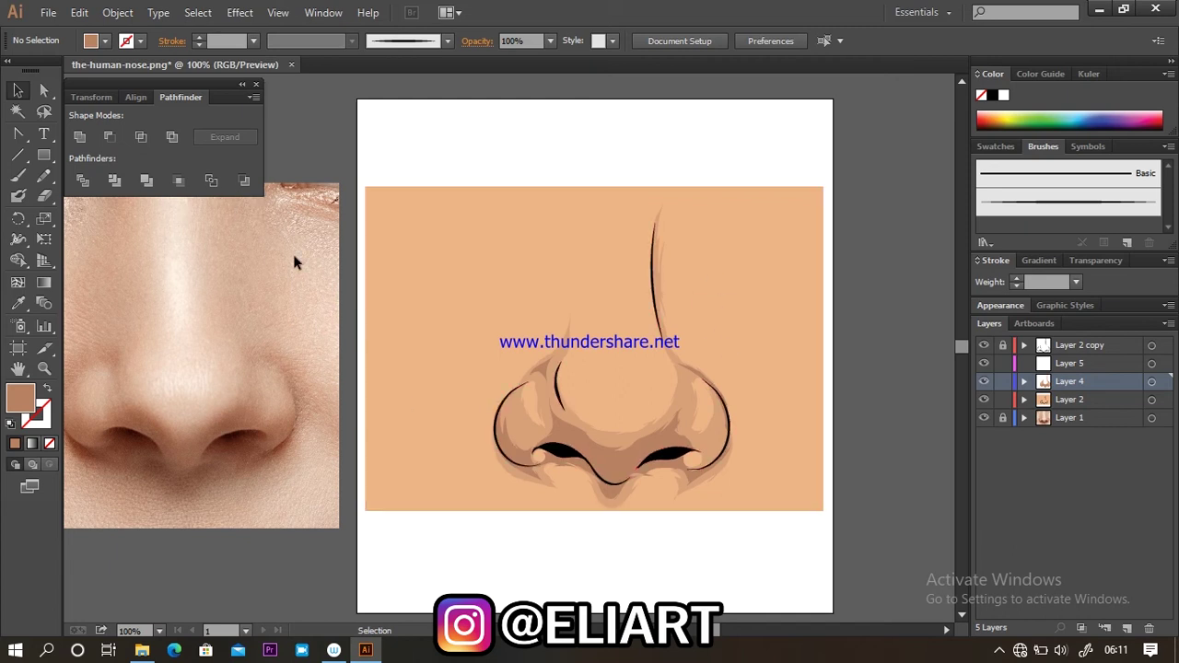
# Step: Select all the brown shadow shapes around the nostrils, bridge and nose tip
pyautogui.click(984, 382)
pyautogui.click(984, 382)
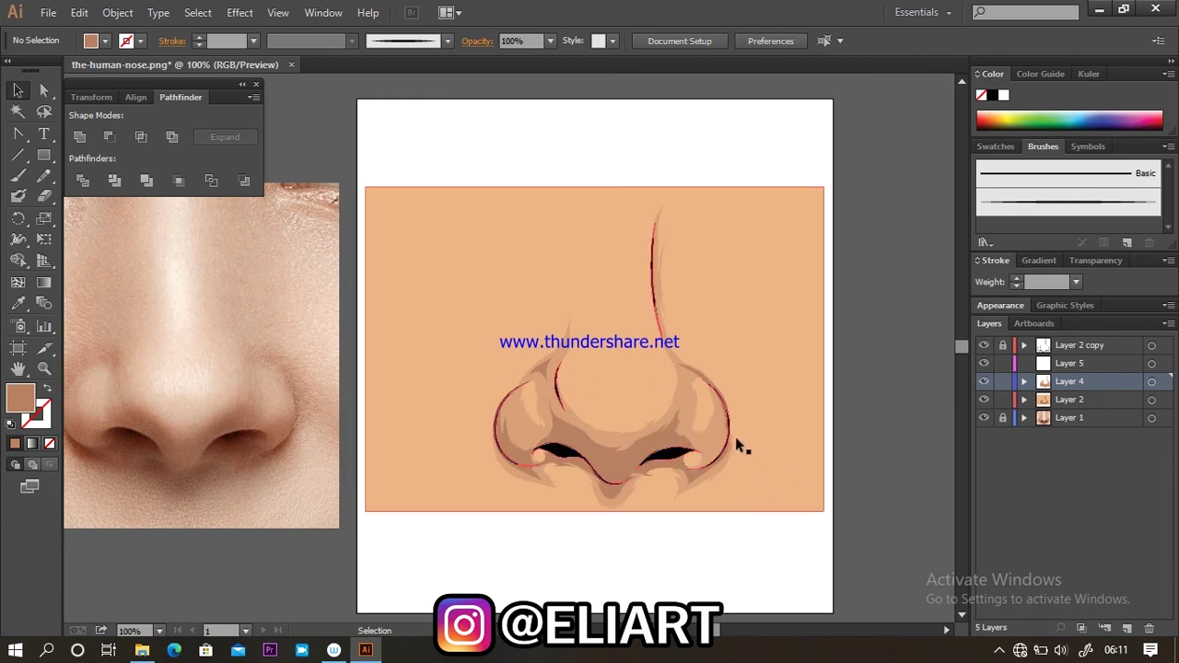
pyautogui.moveTo(607, 458); pyautogui.dragTo(619, 472)
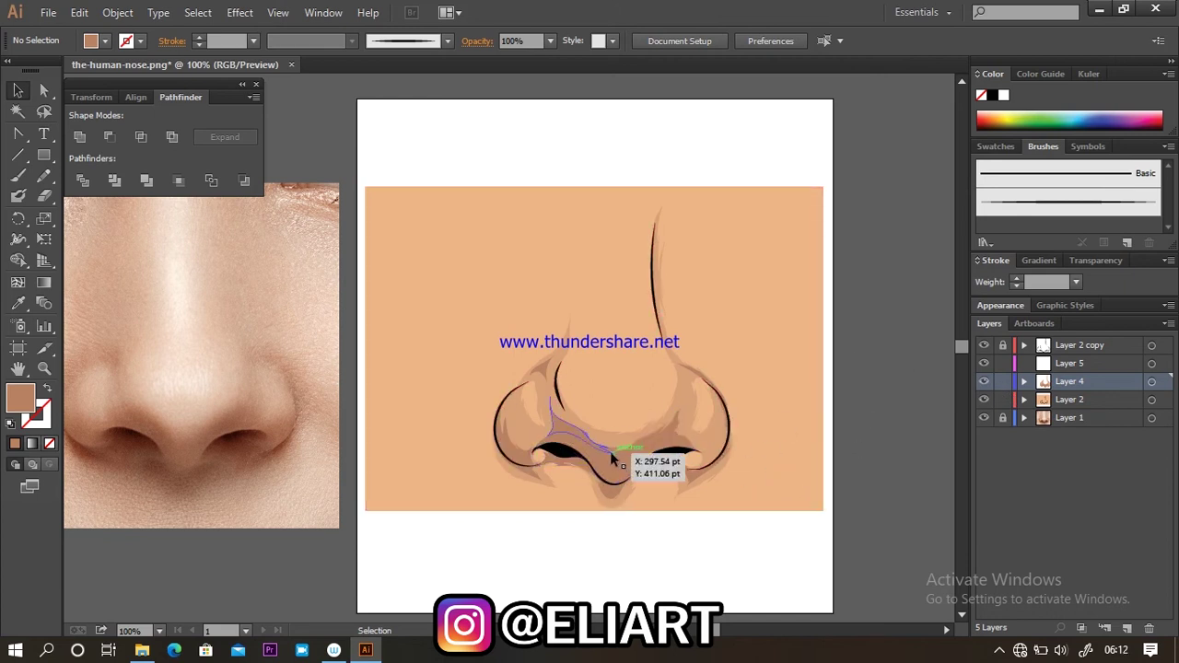
pyautogui.keyDown('shift'); pyautogui.click(624, 476); pyautogui.keyUp('shift')
pyautogui.keyDown('shift'); pyautogui.click(586, 479); pyautogui.keyUp('shift')
pyautogui.keyDown('shift'); pyautogui.click(723, 405); pyautogui.keyUp('shift')
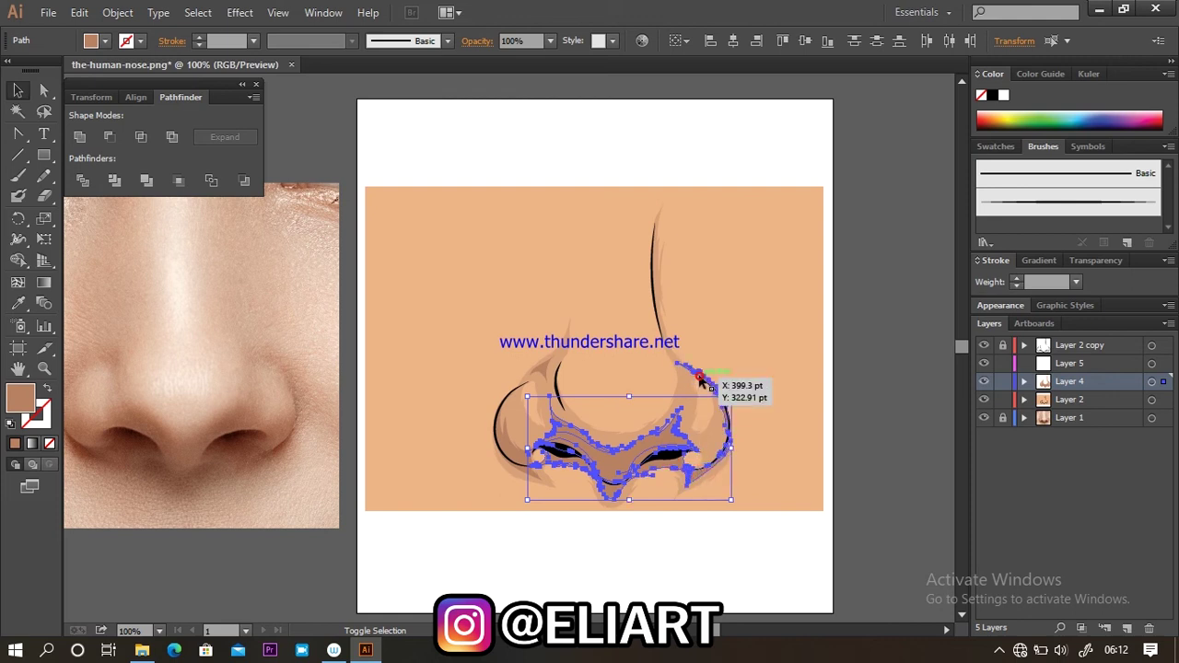
pyautogui.keyDown('shift'); pyautogui.click(539, 387); pyautogui.keyUp('shift')
pyautogui.moveTo(519, 451); pyautogui.dragTo(521, 464)
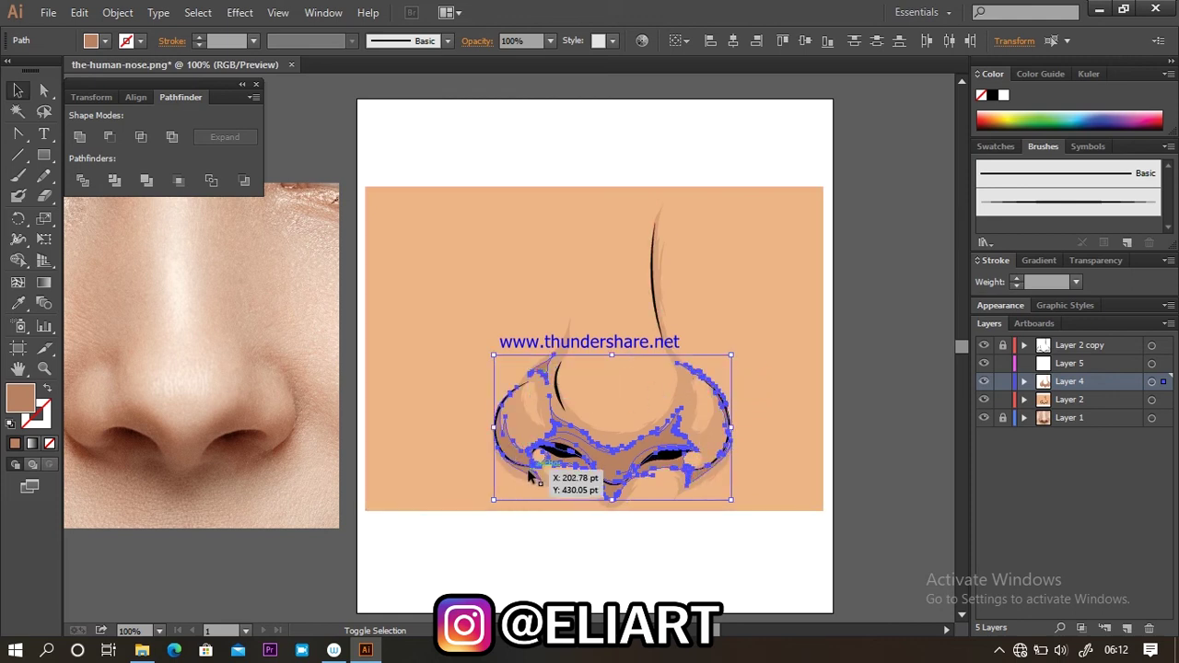
pyautogui.click(608, 405)
# Step: Paste the shadow shapes into Layer 5 and drag them over the nostrils
pyautogui.click(1069, 363)
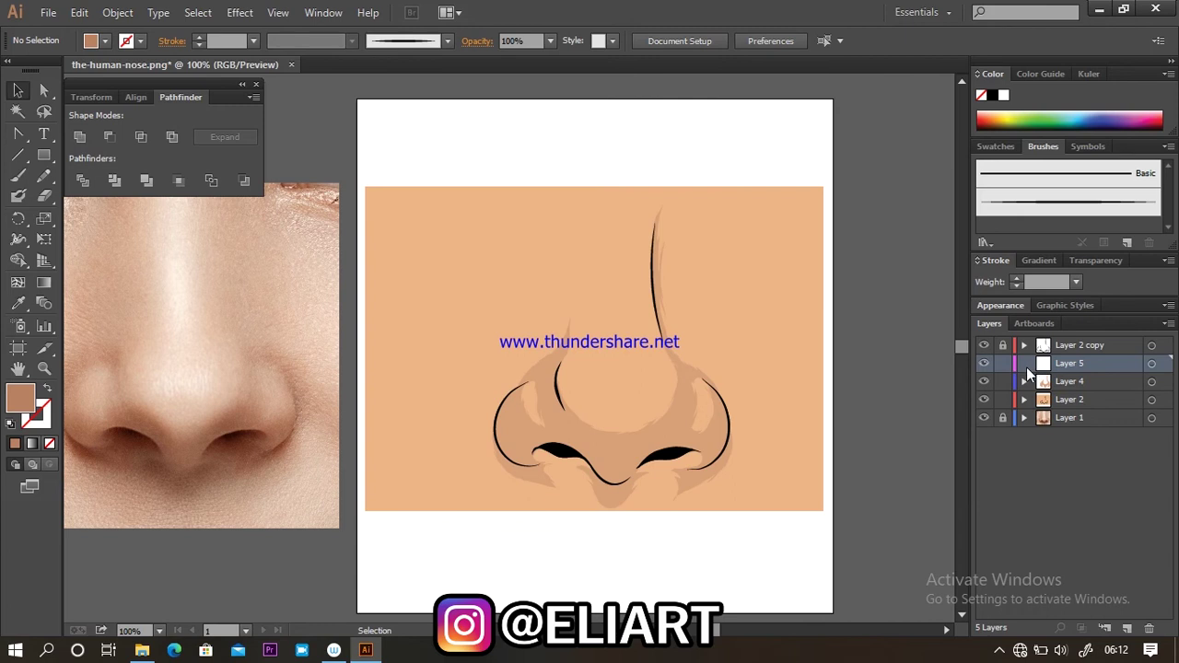
pyautogui.hotkey('ctrl', 'v')
pyautogui.moveTo(522, 378); pyautogui.dragTo(610, 462)
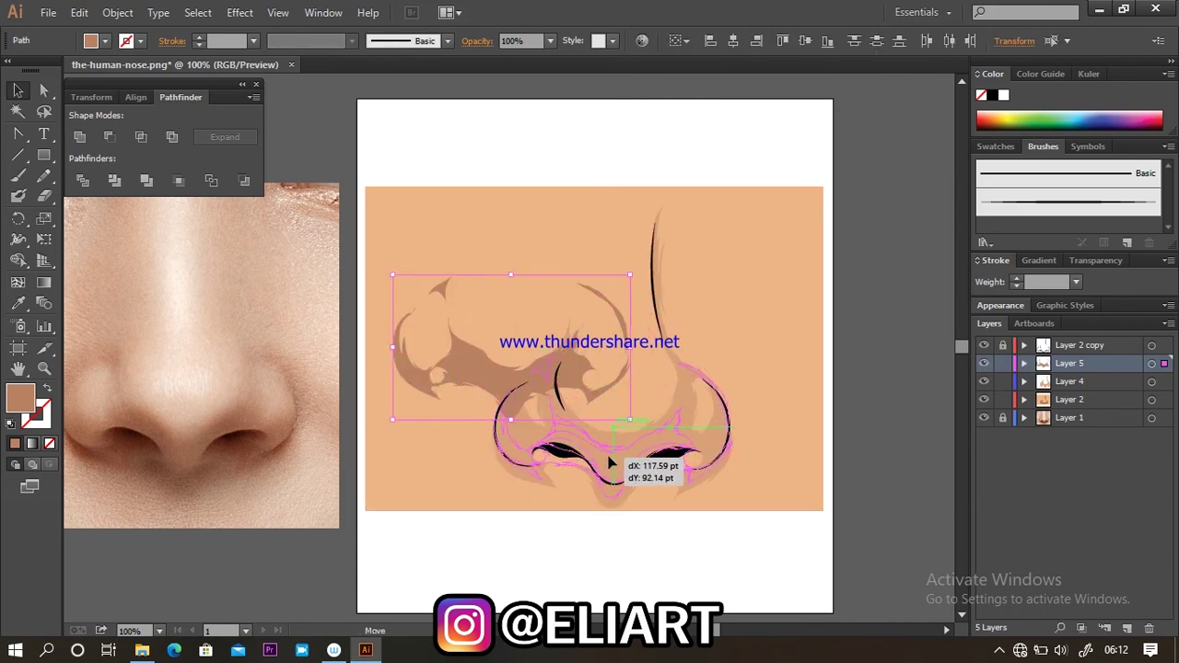
pyautogui.moveTo(610, 462); pyautogui.dragTo(610, 464)
pyautogui.click(620, 394)
pyautogui.click(606, 168)
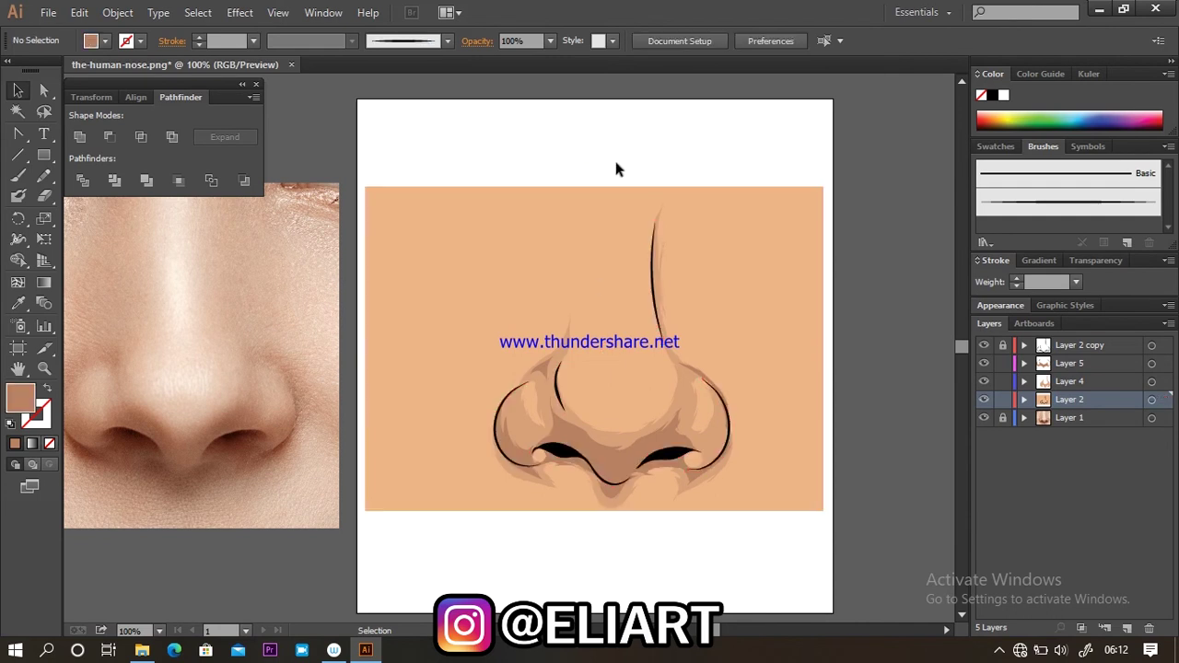
pyautogui.click(1061, 365)
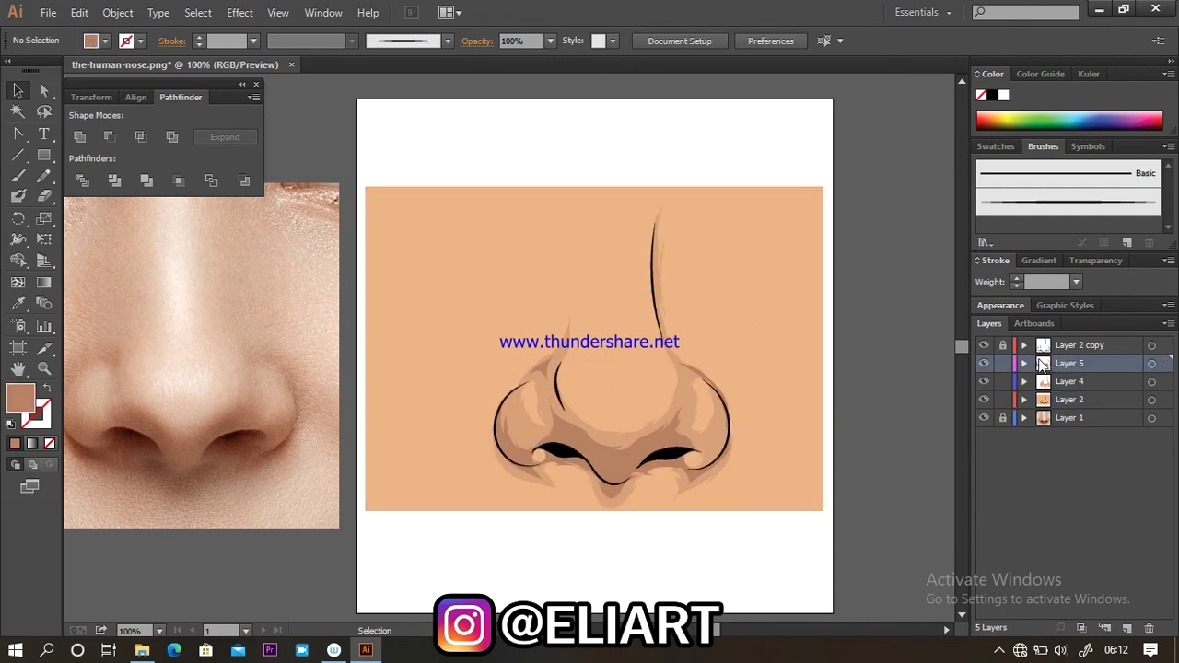
# Step: Undo the misplaced move and realign the shadows precisely over the nostrils
pyautogui.hotkey('ctrl', 'z')
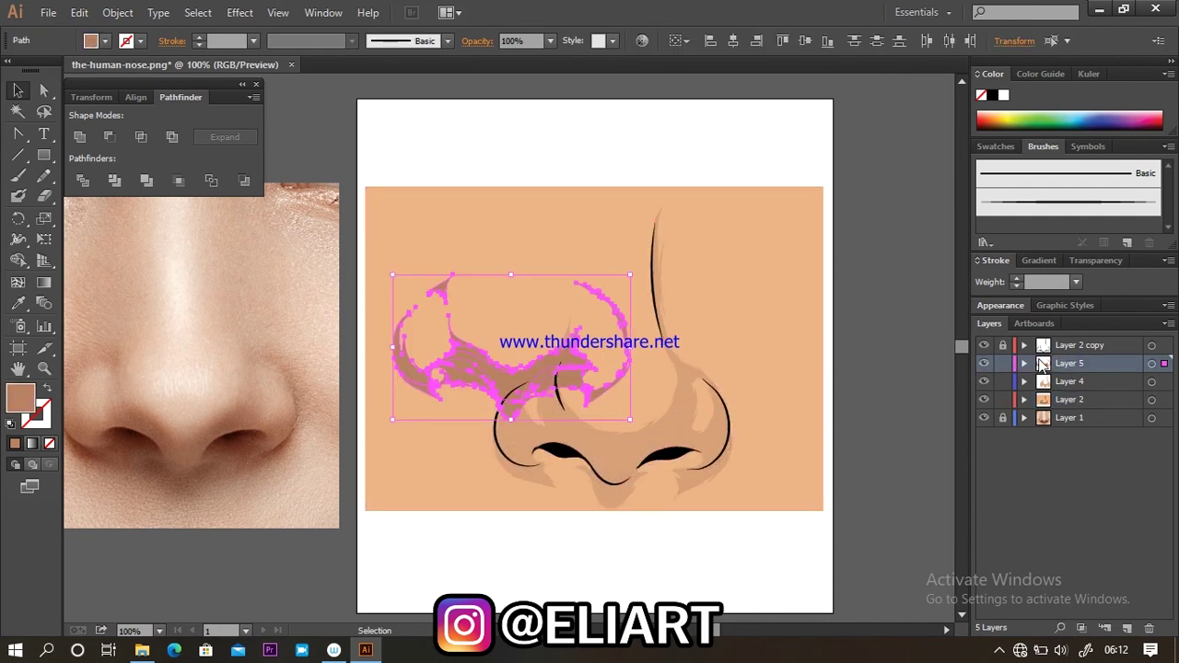
pyautogui.moveTo(564, 364); pyautogui.dragTo(616, 460)
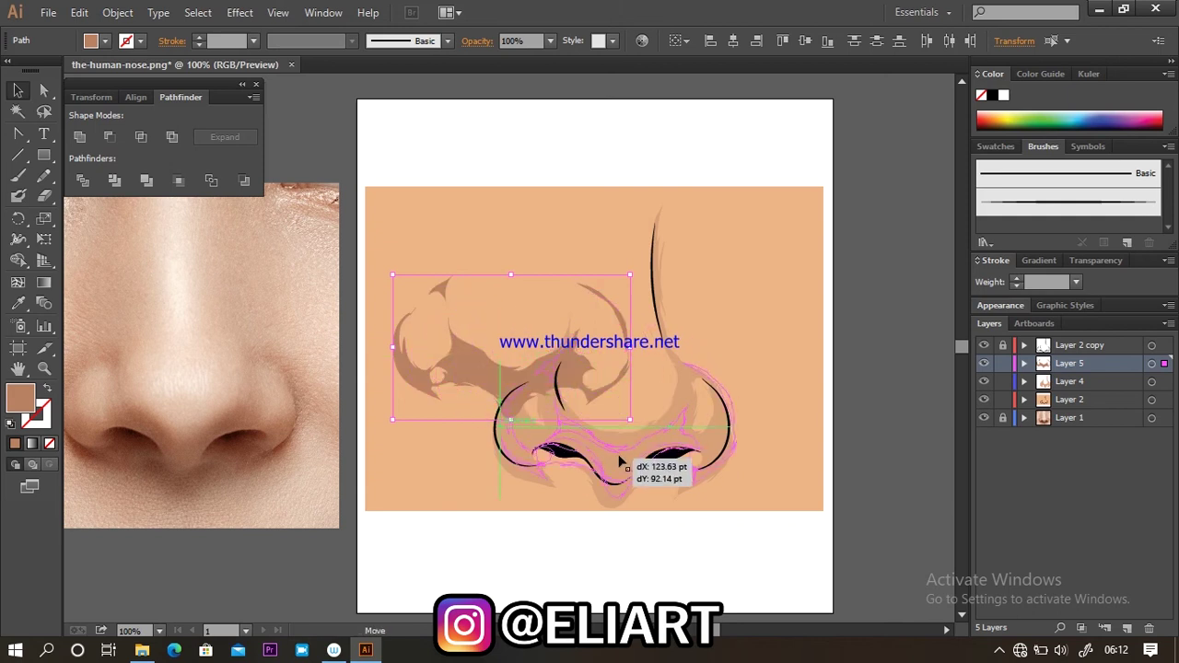
pyautogui.moveTo(617, 454); pyautogui.dragTo(612, 454)
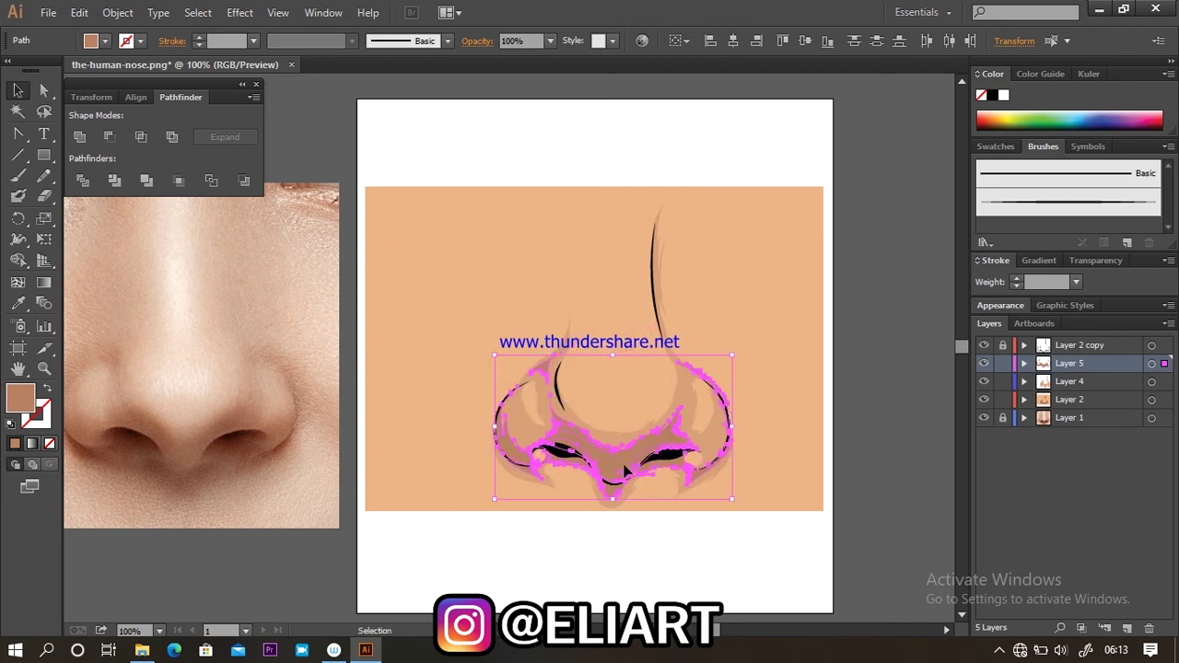
pyautogui.click(743, 292)
pyautogui.click(667, 160)
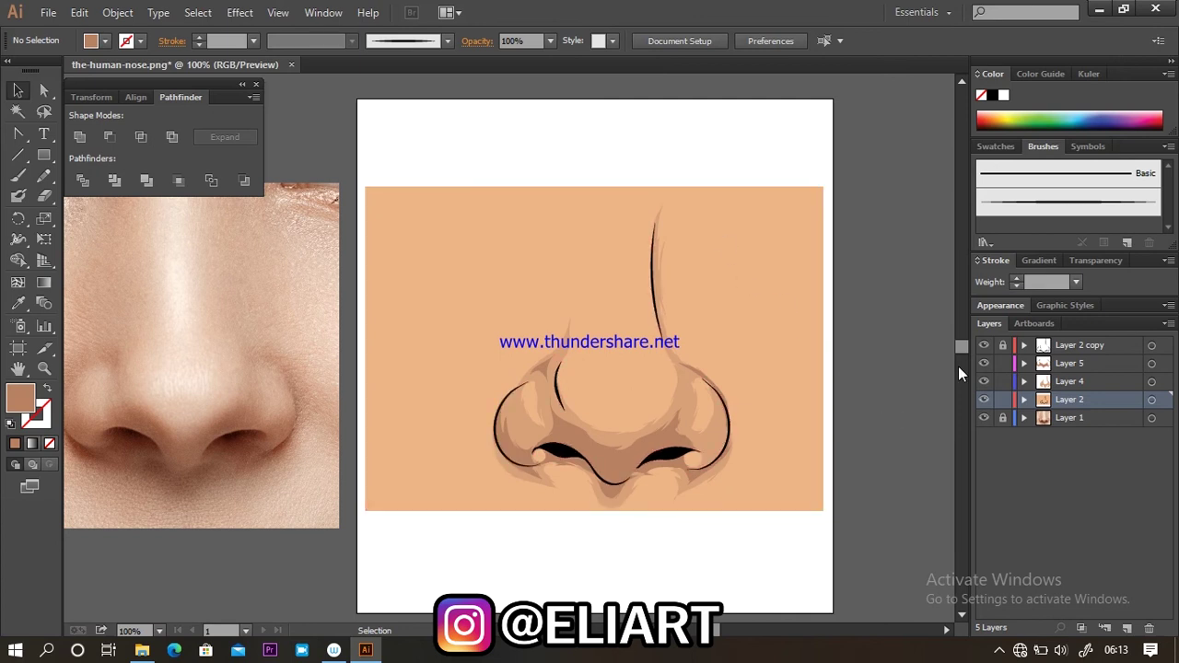
pyautogui.hotkey('ctrl', 'a')
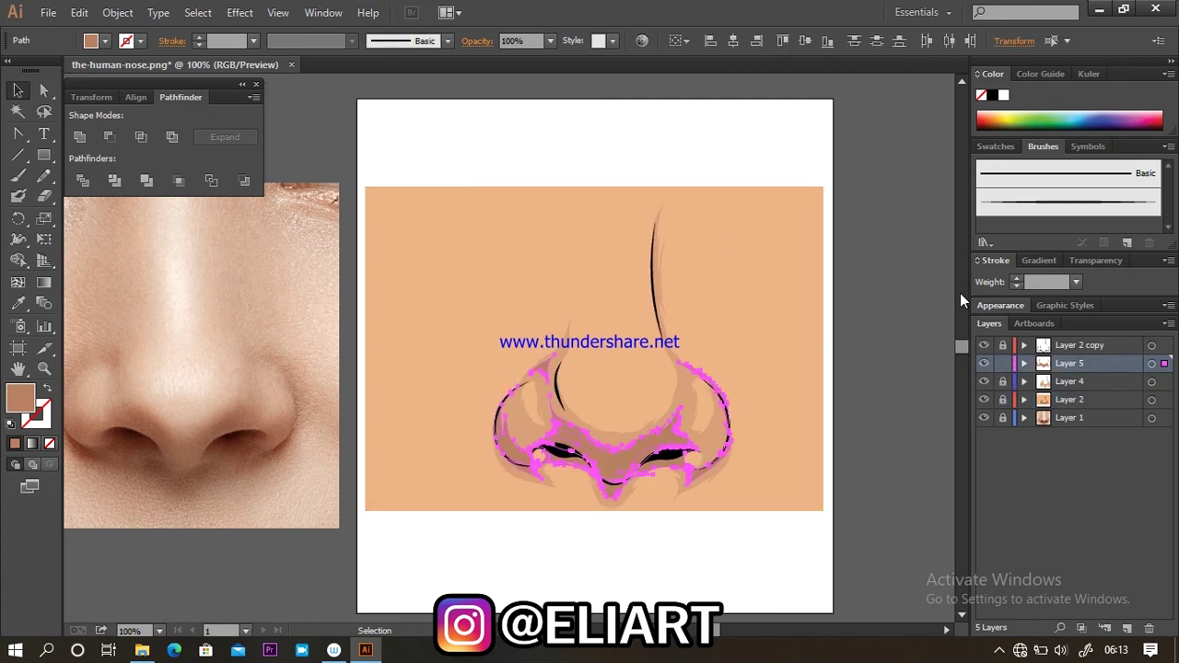
# Step: Recolor the Layer 5 shadows via Edit > Edit Colors > Recolor Artwork, raising brightness to 77%
pyautogui.click(117, 12)
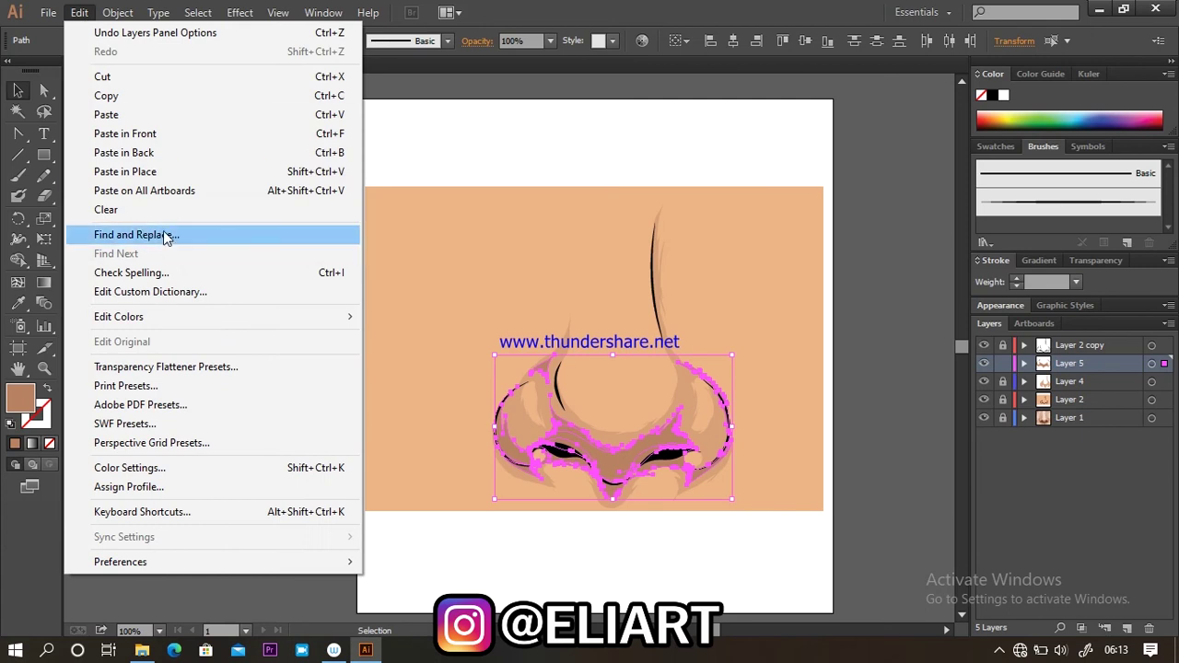
pyautogui.moveTo(119, 316)
pyautogui.click(562, 337)
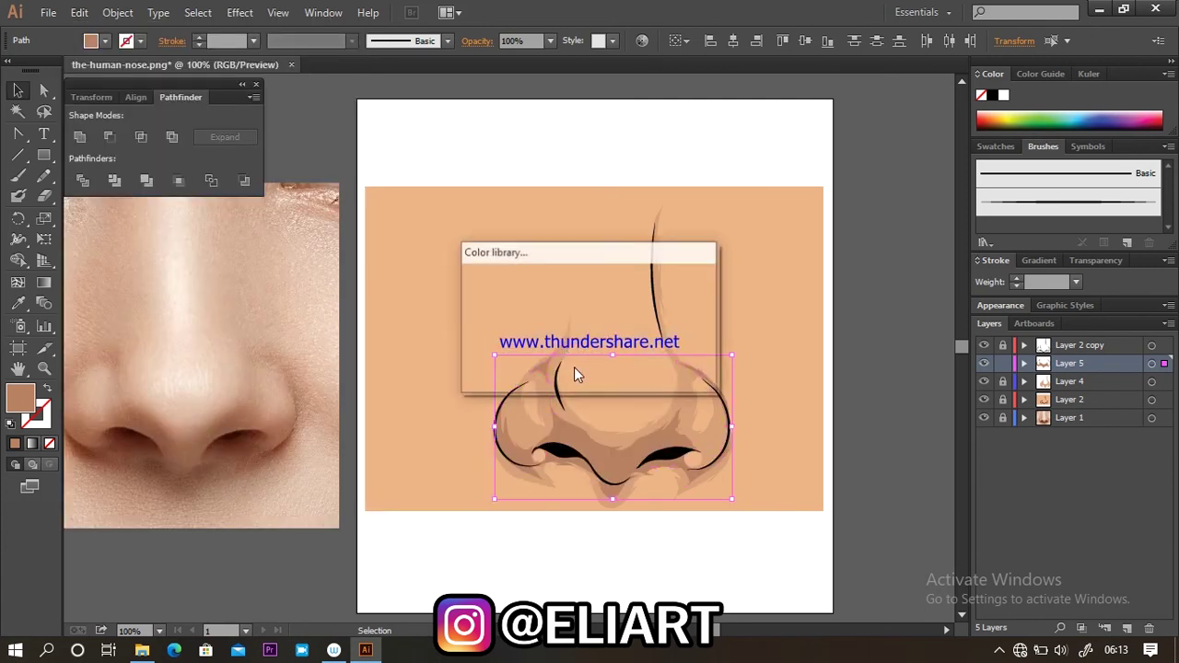
pyautogui.click(643, 355)
pyautogui.moveTo(725, 43); pyautogui.dragTo(855, 13)
pyautogui.moveTo(806, 441); pyautogui.dragTo(812, 438)
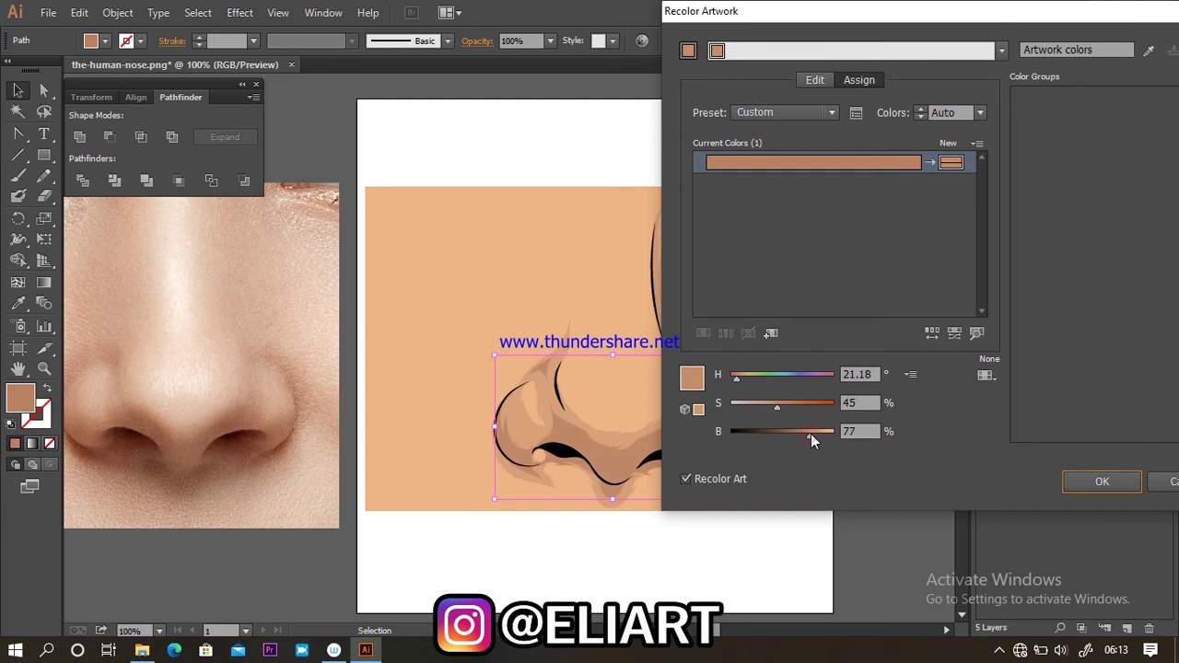
pyautogui.click(1102, 481)
pyautogui.click(892, 514)
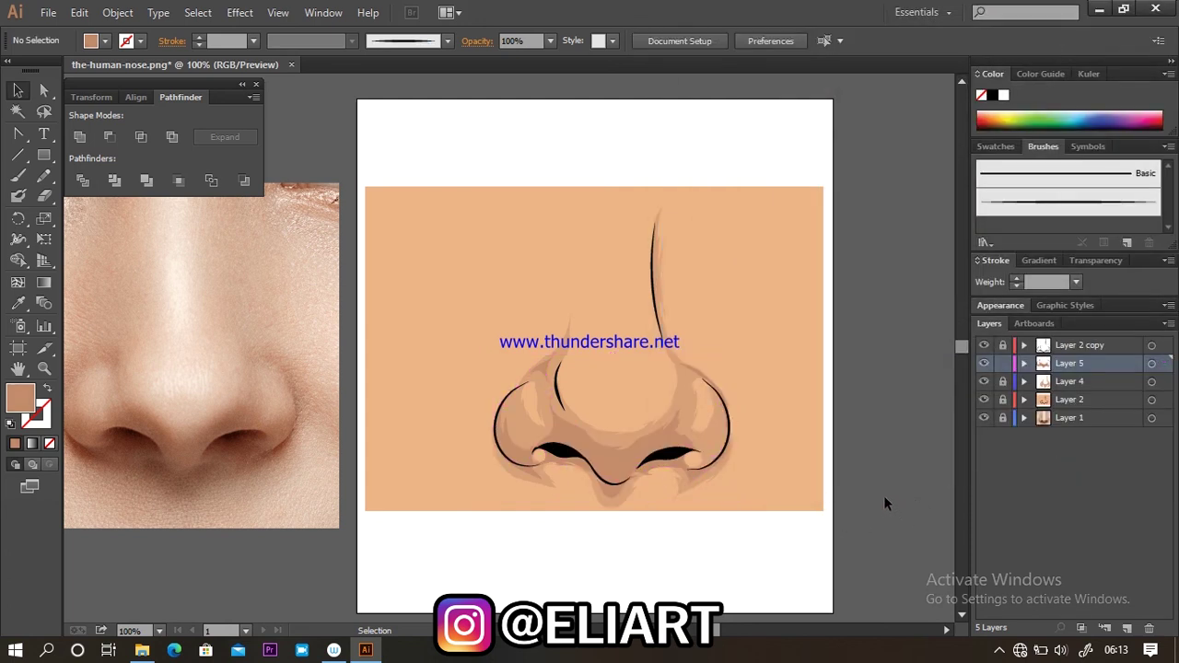
# Step: Add Layer 6 and set a darker brown fill for the under-nose shading
pyautogui.click(1125, 628)
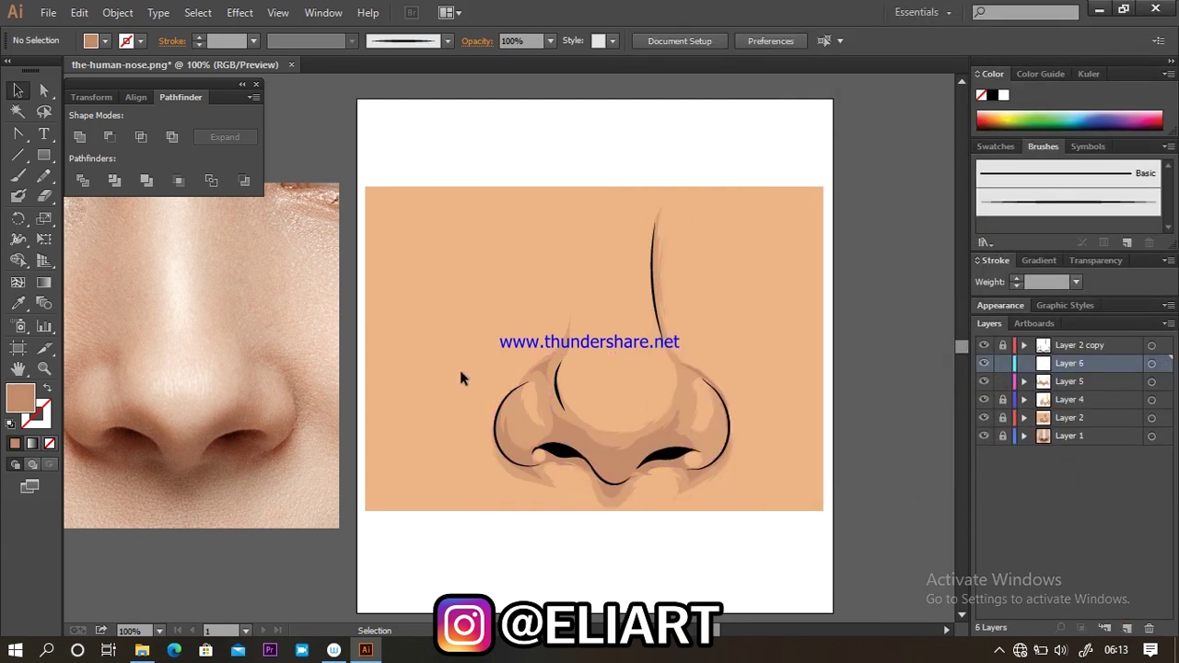
pyautogui.click(18, 304)
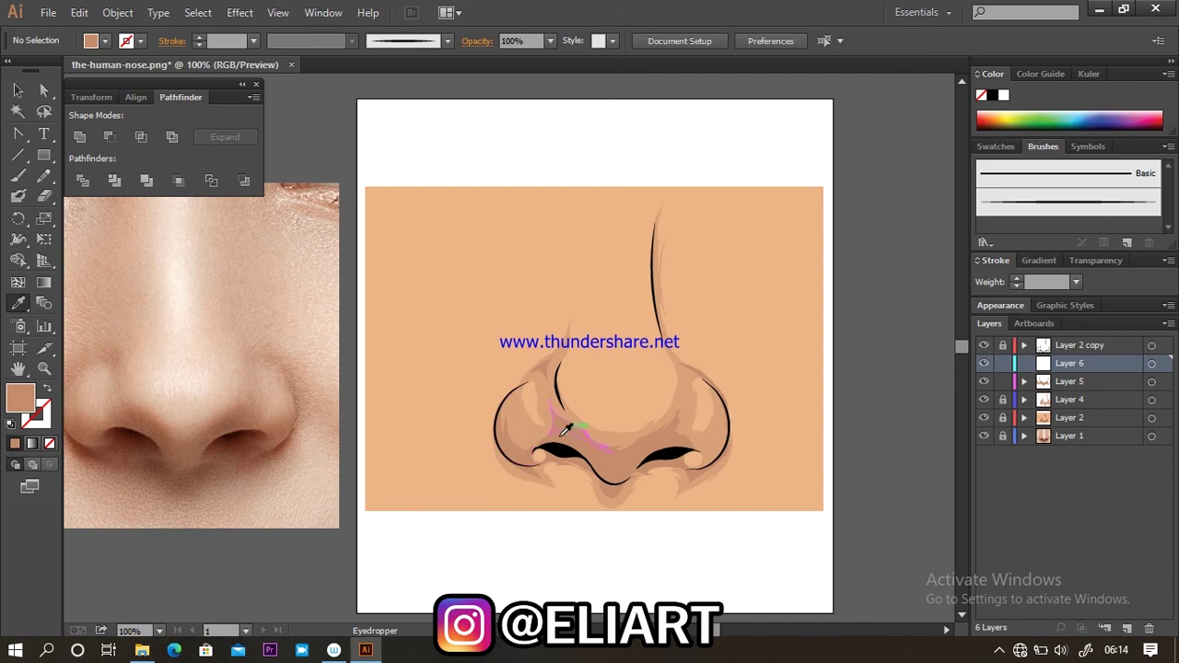
pyautogui.doubleClick(24, 406)
pyautogui.moveTo(461, 263); pyautogui.dragTo(460, 308)
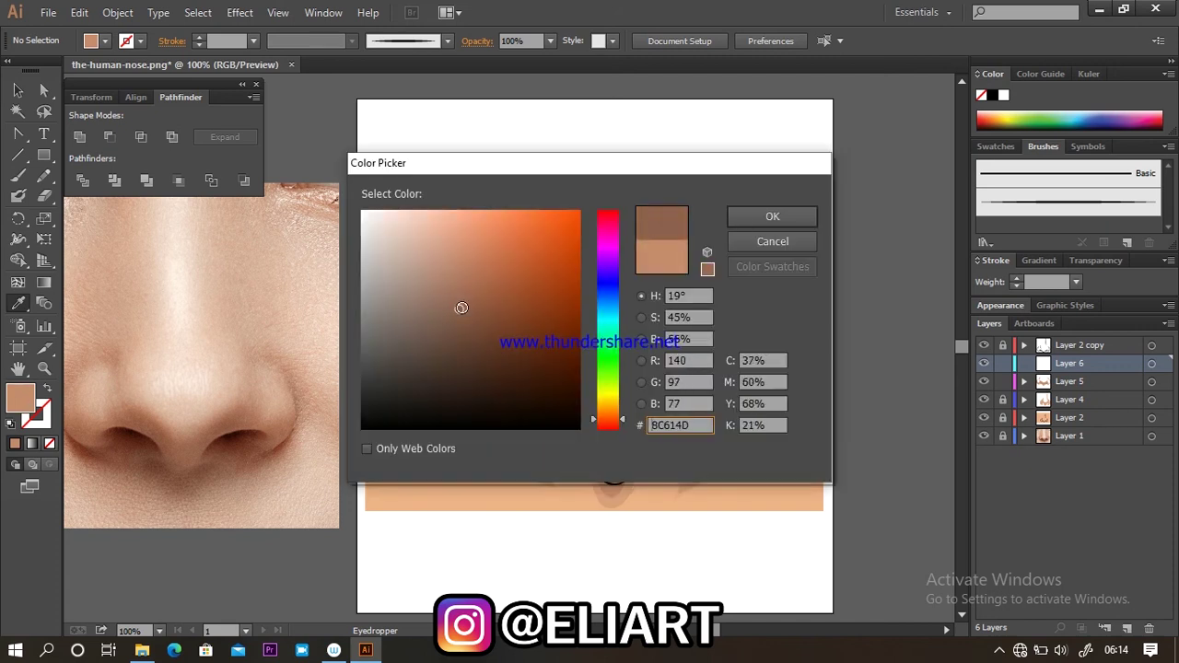
pyautogui.press('Escape')
pyautogui.press('n')
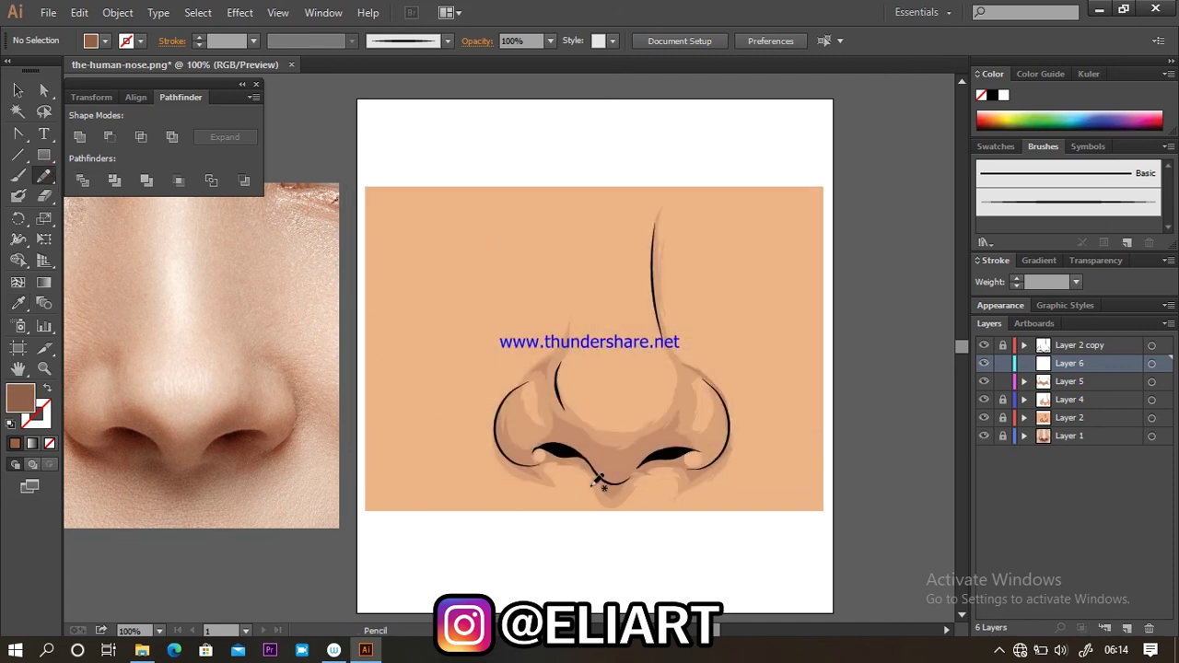
pyautogui.hotkey('ctrl', '+')
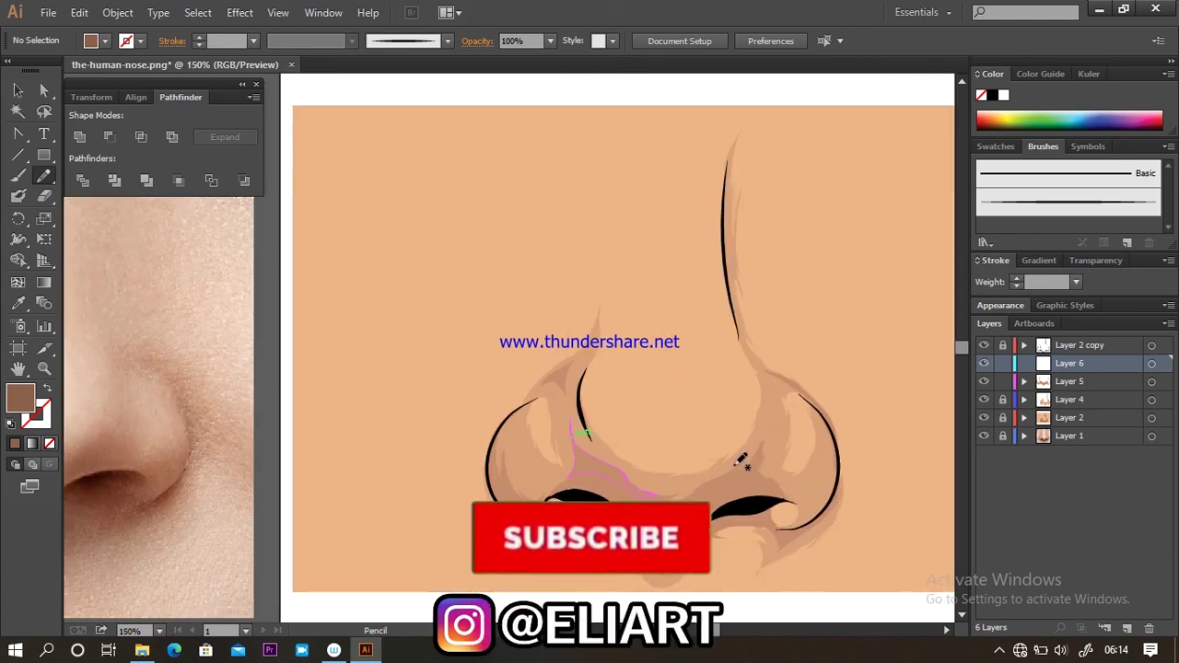
pyautogui.hotkey('ctrl', '-')
pyautogui.hotkey('ctrl', '-')
pyautogui.hotkey('ctrl', '+')
pyautogui.hotkey('ctrl', '+')
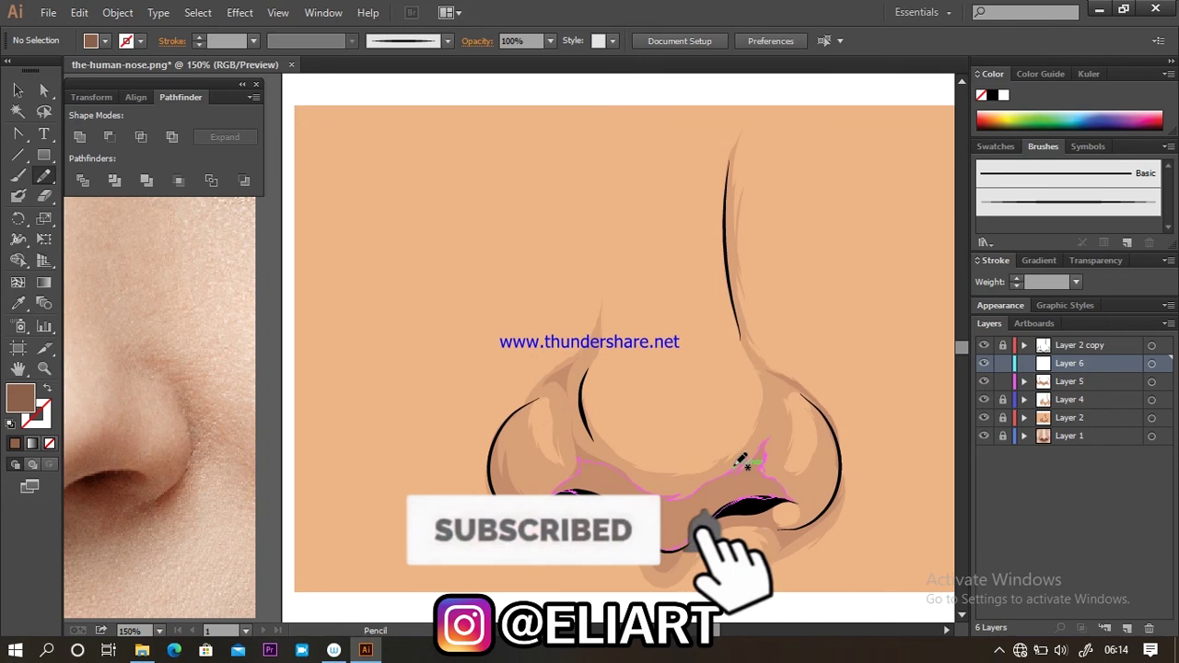
# Step: Pencil a brown shadow under the nose tip wrapping along both nostril undersides
pyautogui.moveTo(738, 477); pyautogui.dragTo(657, 528)
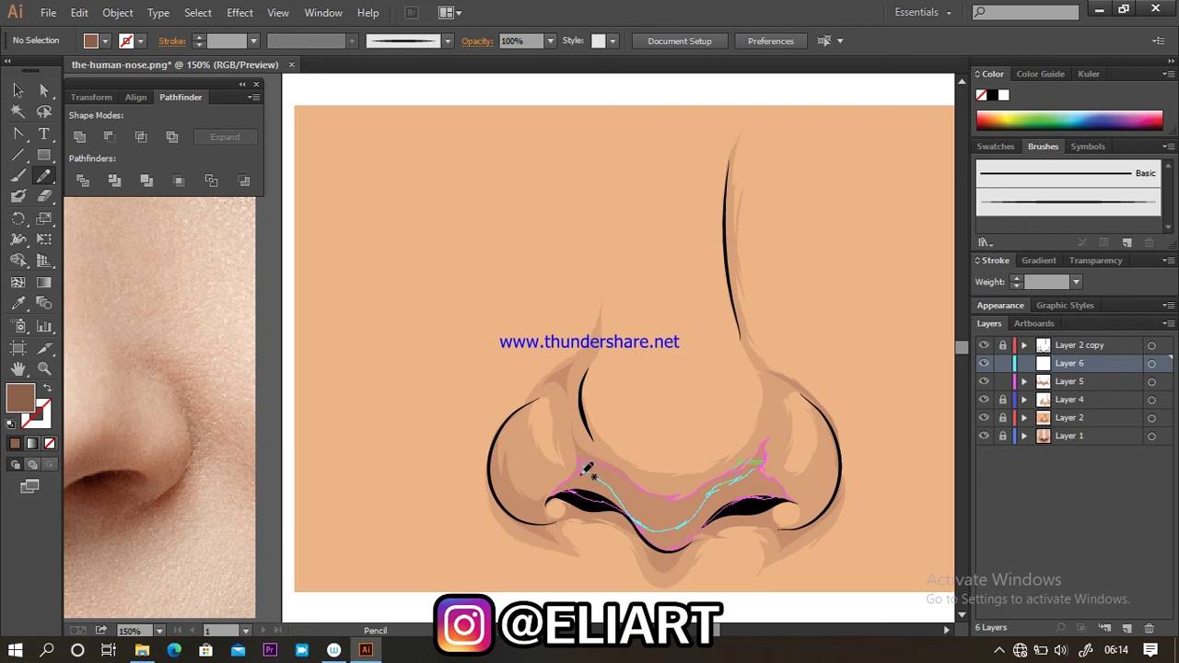
pyautogui.moveTo(583, 486); pyautogui.dragTo(627, 510)
pyautogui.moveTo(659, 555)
pyautogui.mouseDown()
pyautogui.moveTo(784, 491)
pyautogui.moveTo(751, 463)
pyautogui.mouseUp()
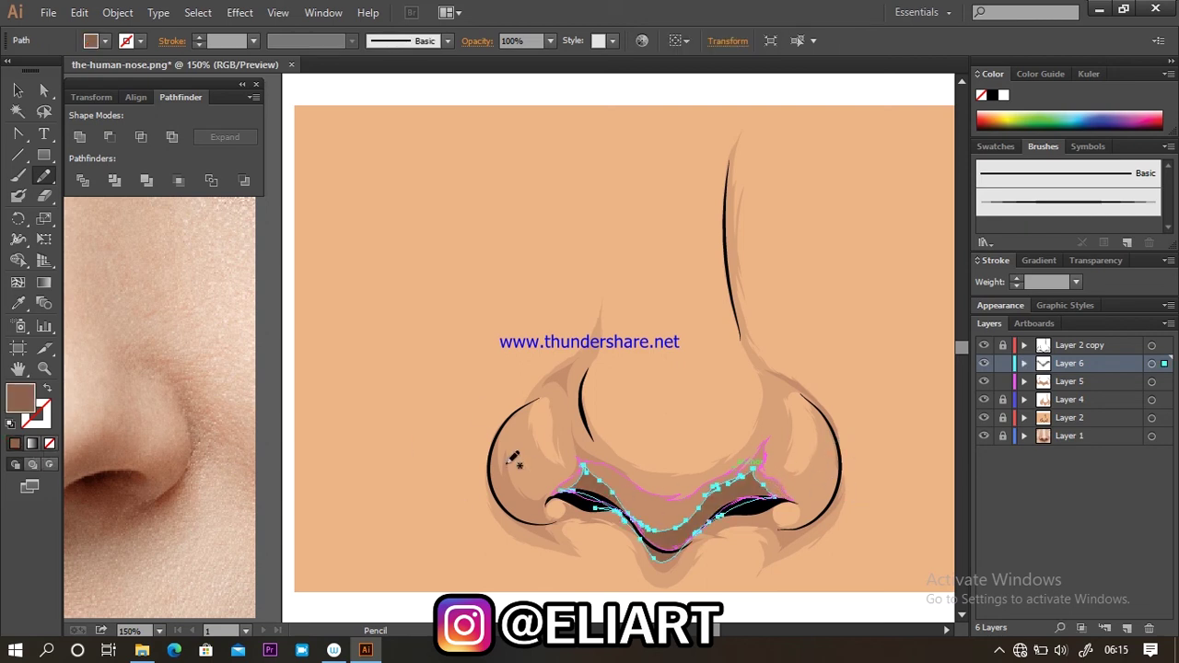
pyautogui.moveTo(503, 460)
pyautogui.mouseDown()
pyautogui.moveTo(490, 476)
pyautogui.moveTo(548, 523)
pyautogui.mouseUp()
pyautogui.click(51, 443)
pyautogui.click(14, 443)
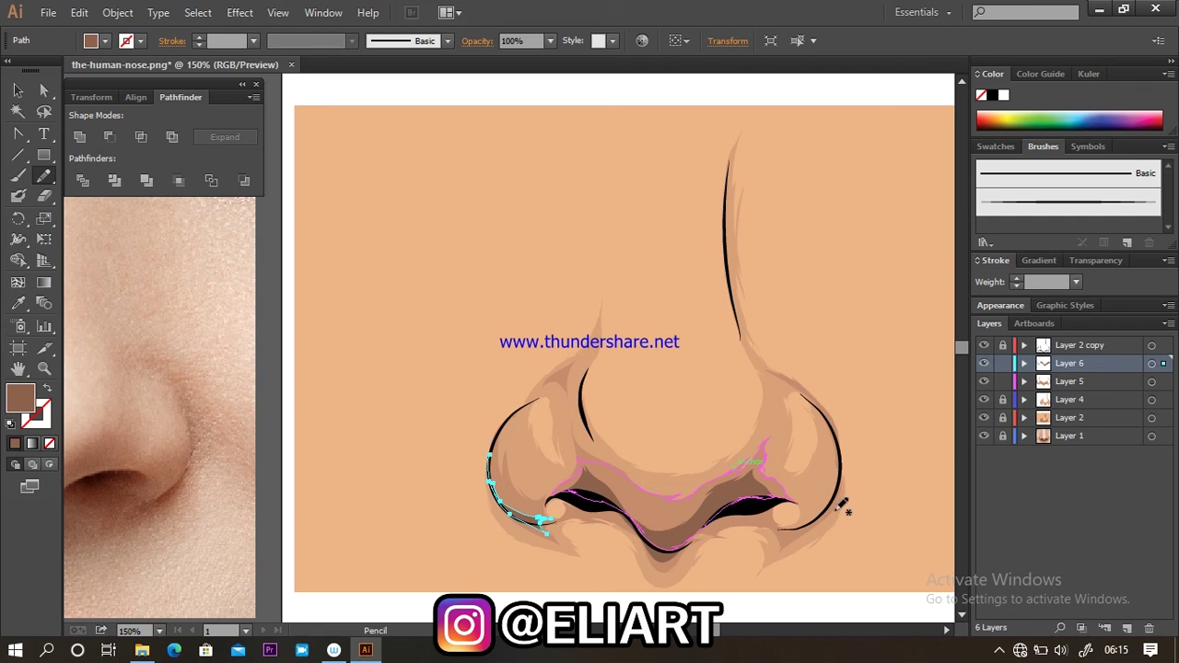
pyautogui.press('v')
pyautogui.click(293, 90)
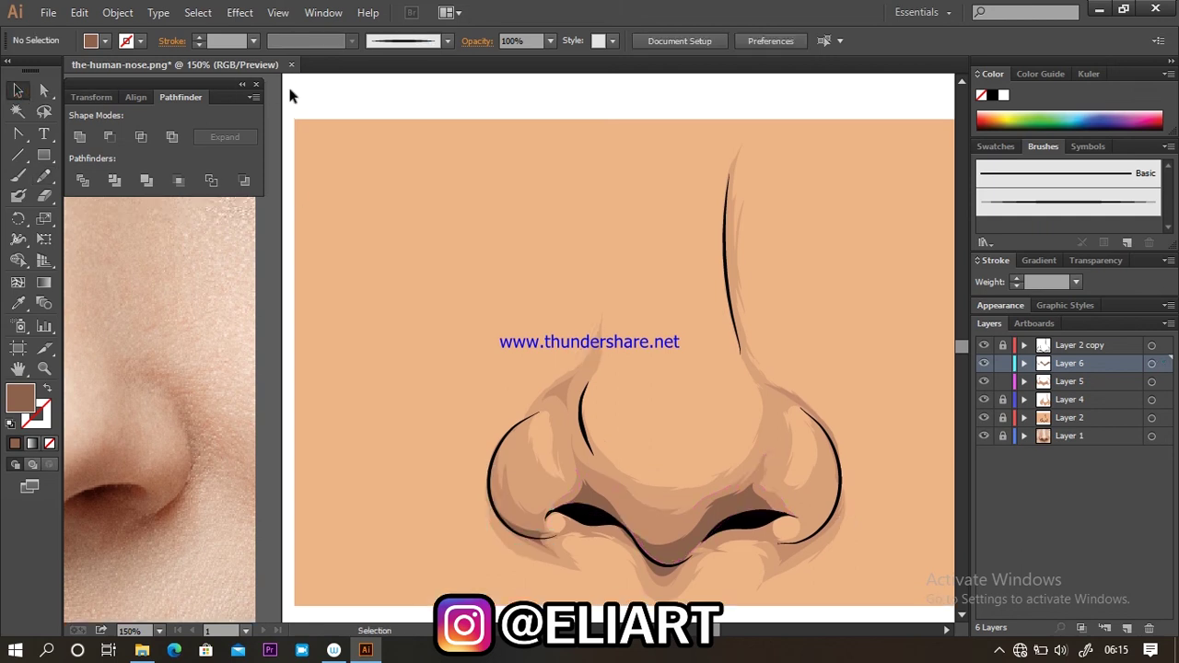
pyautogui.hotkey('ctrl', '0')
pyautogui.hotkey('ctrl', '-')
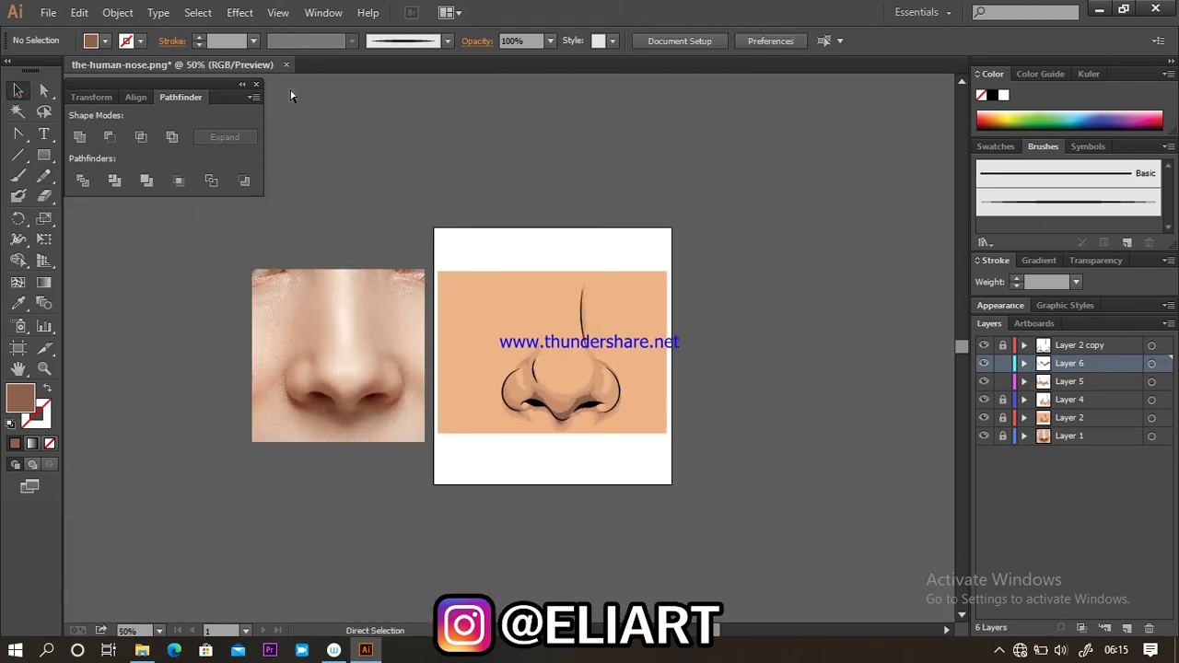
pyautogui.hotkey('ctrl', '+')
pyautogui.hotkey('ctrl', '+')
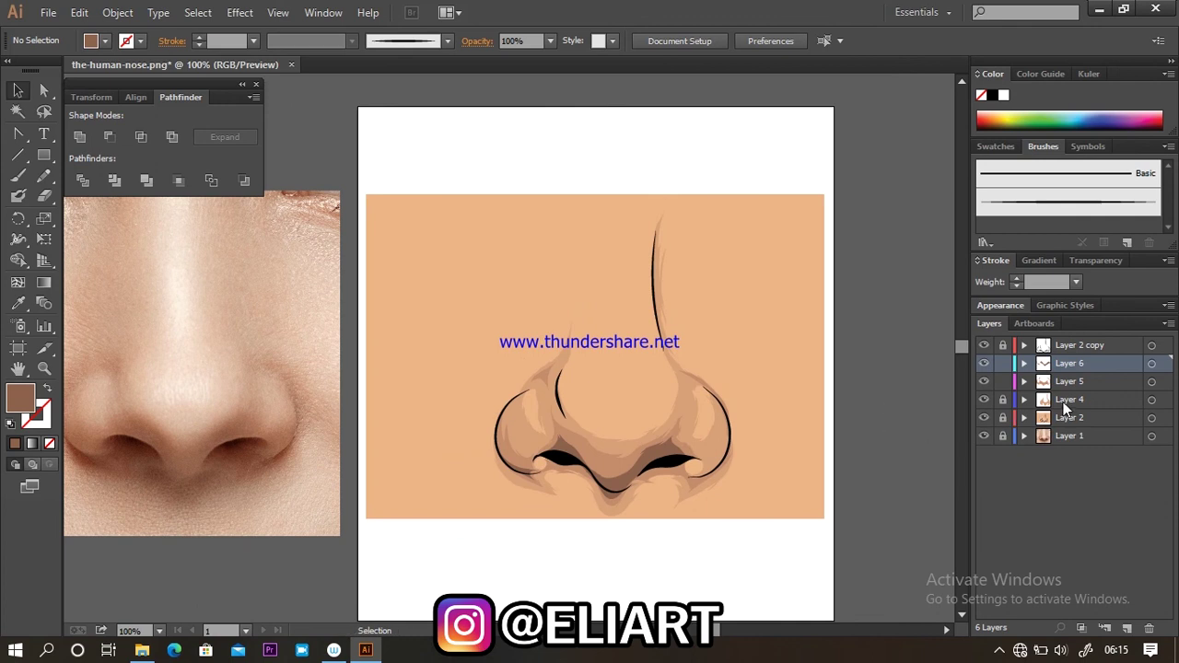
# Step: Create Layer 7 and set the fill to peach E5AB83, sampled from the background
pyautogui.click(1069, 418)
pyautogui.click(1127, 627)
pyautogui.click(17, 303)
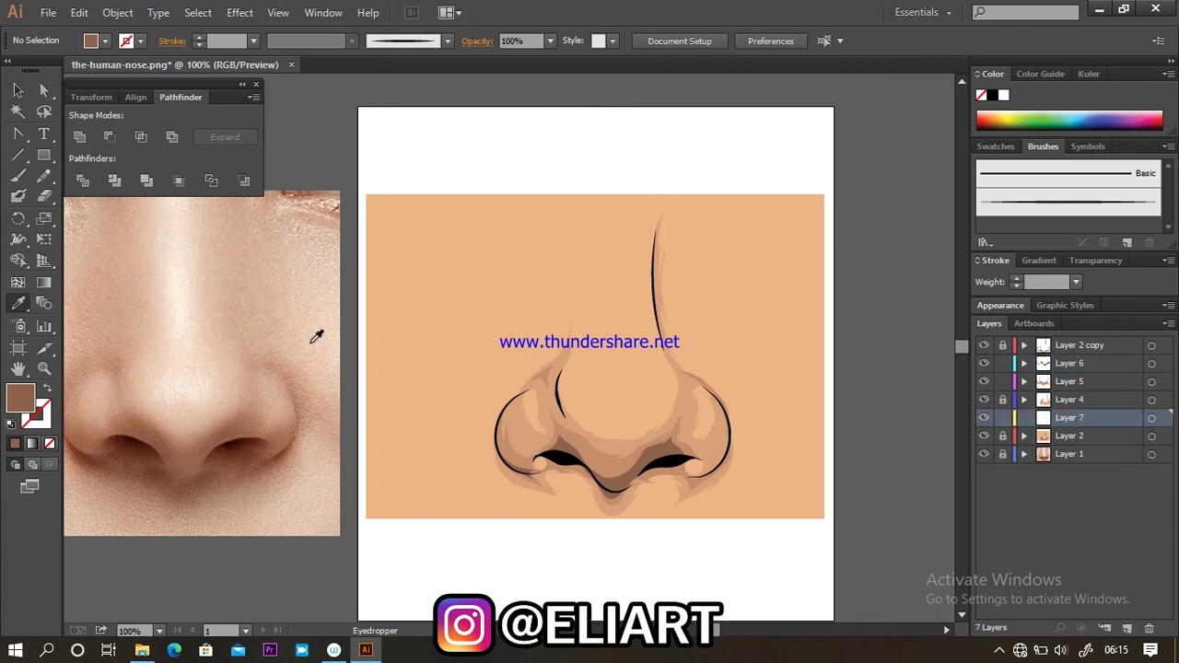
pyautogui.click(405, 326)
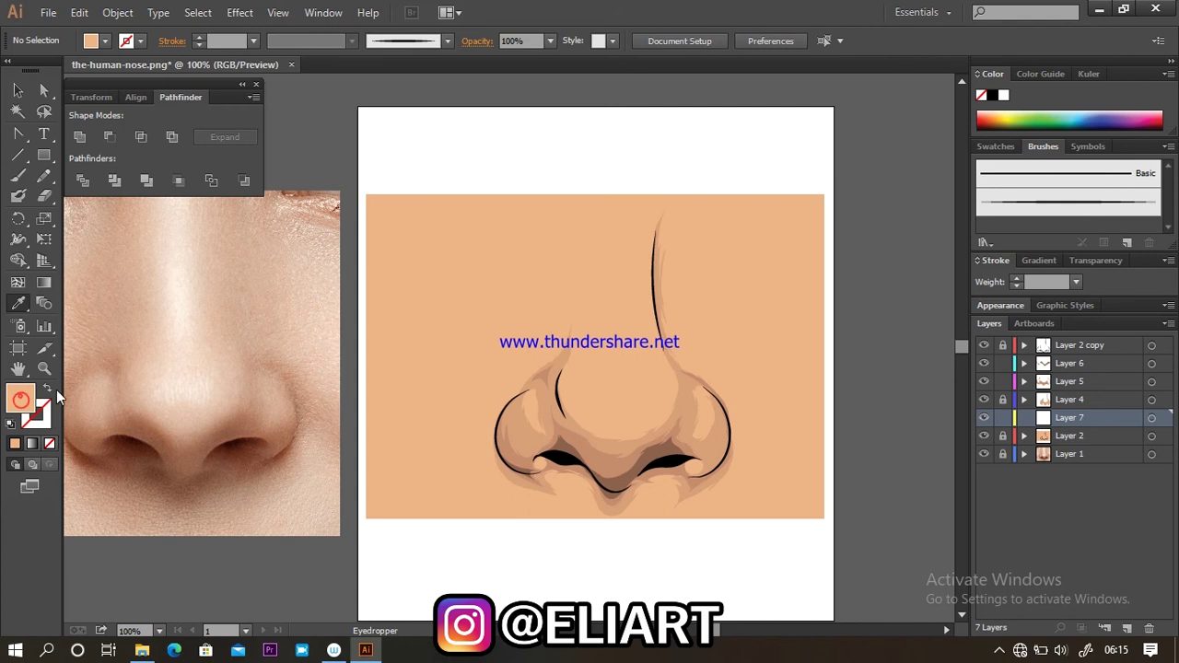
pyautogui.doubleClick(20, 396)
pyautogui.click(456, 230)
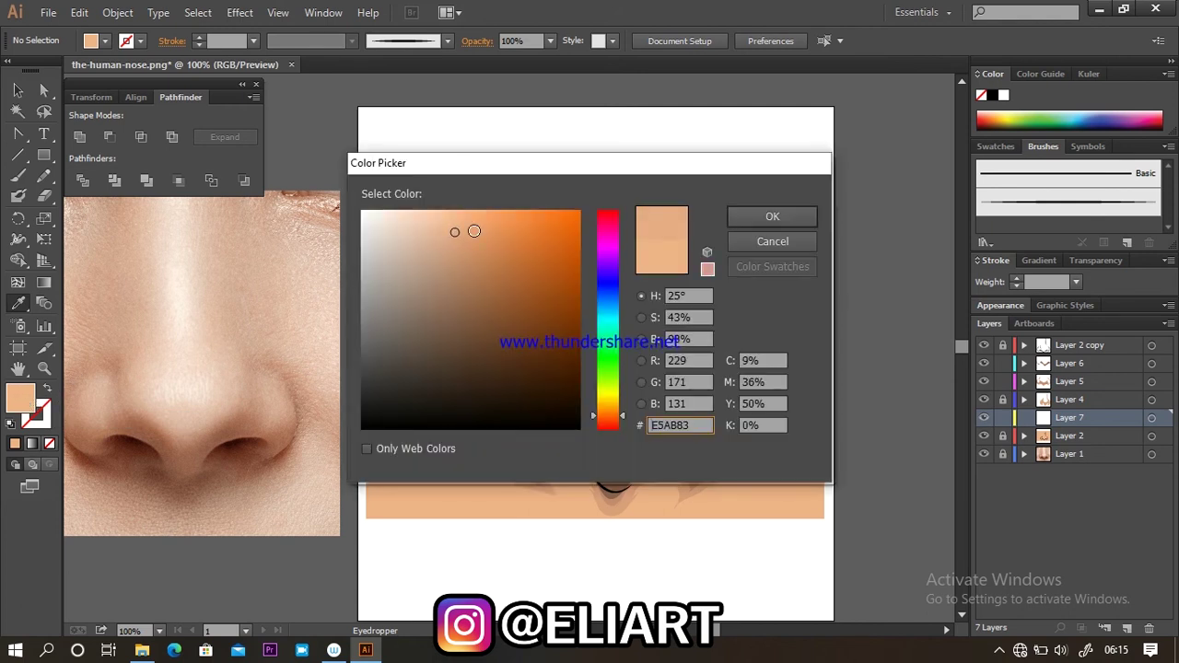
pyautogui.click(772, 215)
# Step: Pencil peach highlights along the nose bridge, left nostril edge and right side of the nose
pyautogui.press('n')
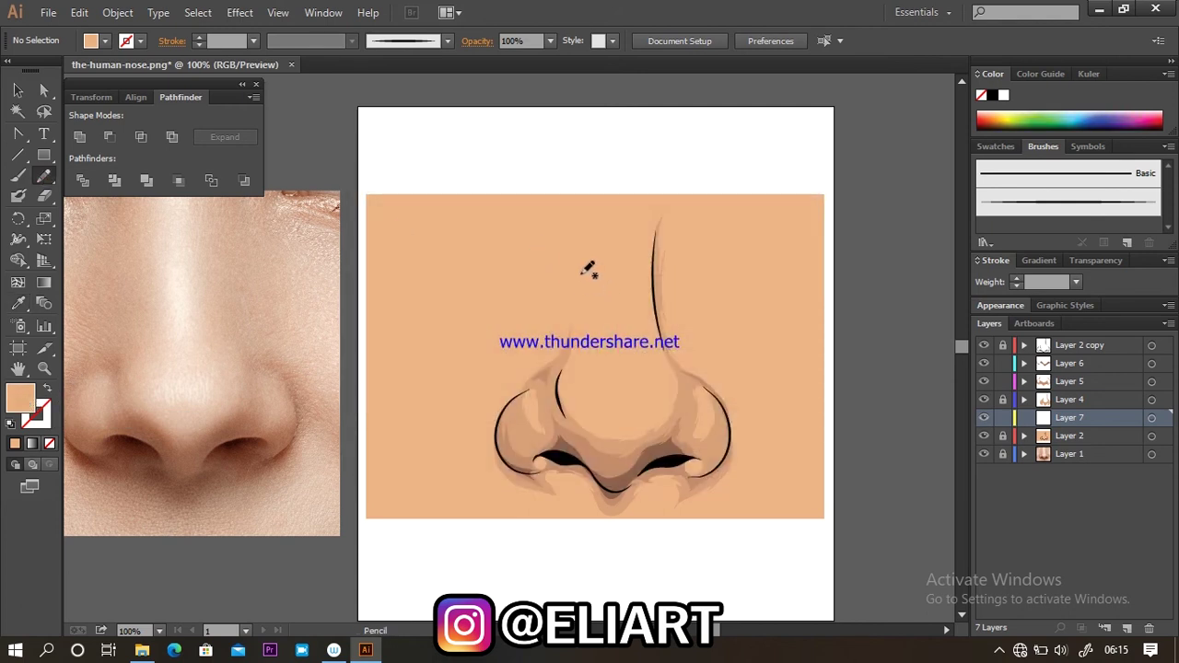
pyautogui.moveTo(587, 277)
pyautogui.mouseDown()
pyautogui.moveTo(583, 405)
pyautogui.moveTo(660, 403)
pyautogui.moveTo(644, 295)
pyautogui.moveTo(665, 202)
pyautogui.moveTo(656, 274)
pyautogui.moveTo(684, 385)
pyautogui.moveTo(707, 386)
pyautogui.moveTo(705, 422)
pyautogui.moveTo(668, 447)
pyautogui.moveTo(553, 419)
pyautogui.moveTo(536, 433)
pyautogui.moveTo(531, 397)
pyautogui.moveTo(566, 354)
pyautogui.moveTo(578, 245)
pyautogui.mouseUp()
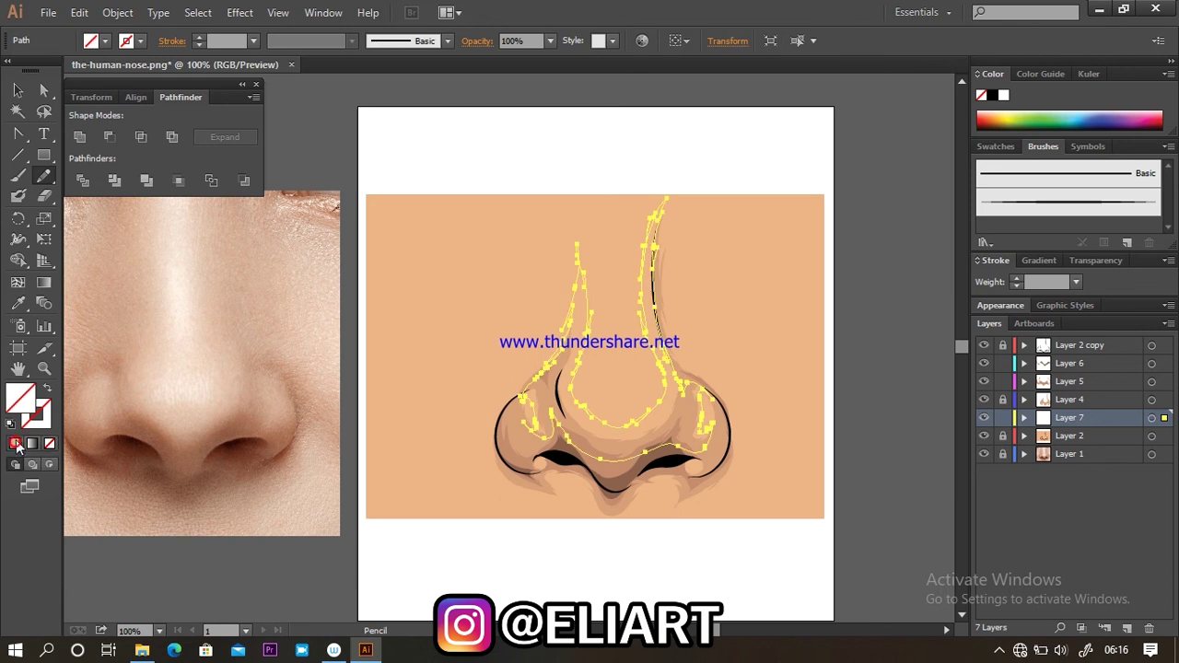
pyautogui.moveTo(513, 396)
pyautogui.mouseDown()
pyautogui.moveTo(495, 431)
pyautogui.moveTo(503, 461)
pyautogui.moveTo(567, 503)
pyautogui.moveTo(592, 488)
pyautogui.moveTo(613, 514)
pyautogui.moveTo(629, 500)
pyautogui.mouseUp()
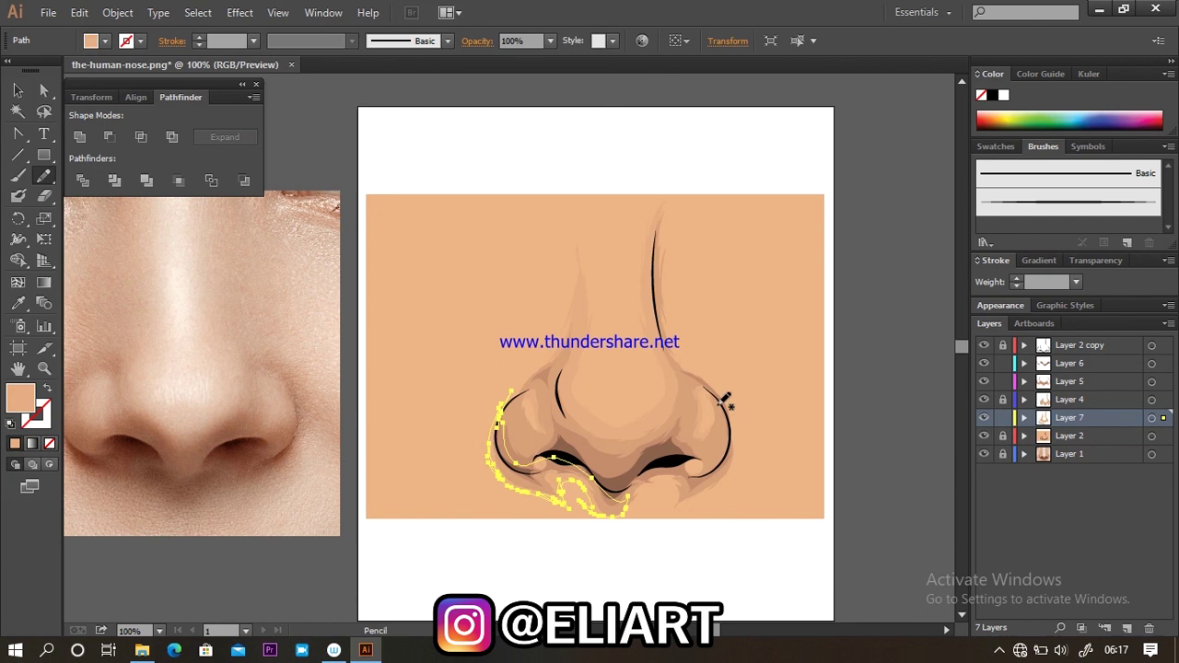
pyautogui.moveTo(665, 201); pyautogui.dragTo(654, 234)
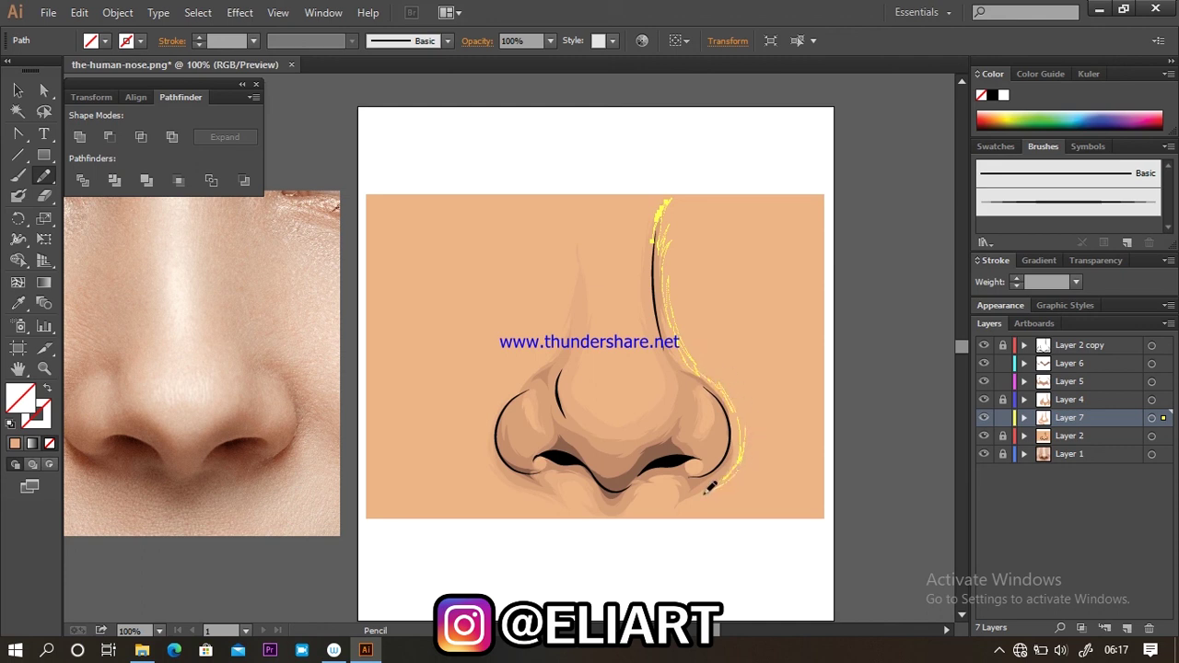
pyautogui.moveTo(690, 373); pyautogui.dragTo(656, 242)
pyautogui.click(16, 444)
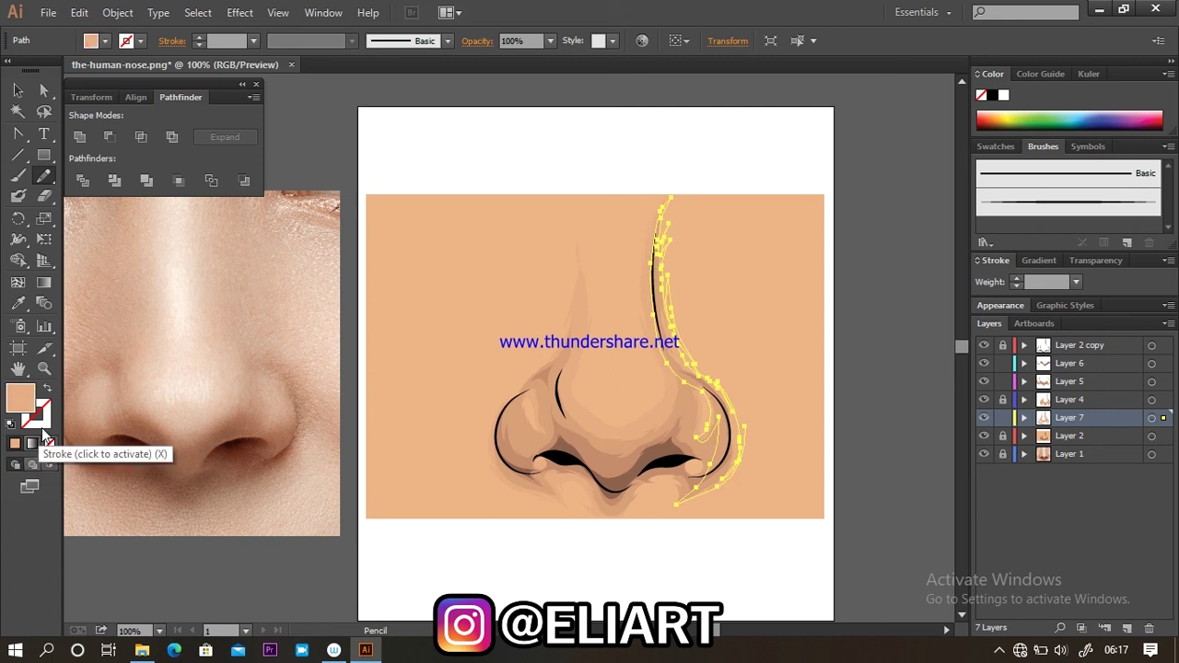
pyautogui.click(20, 89)
pyautogui.click(318, 125)
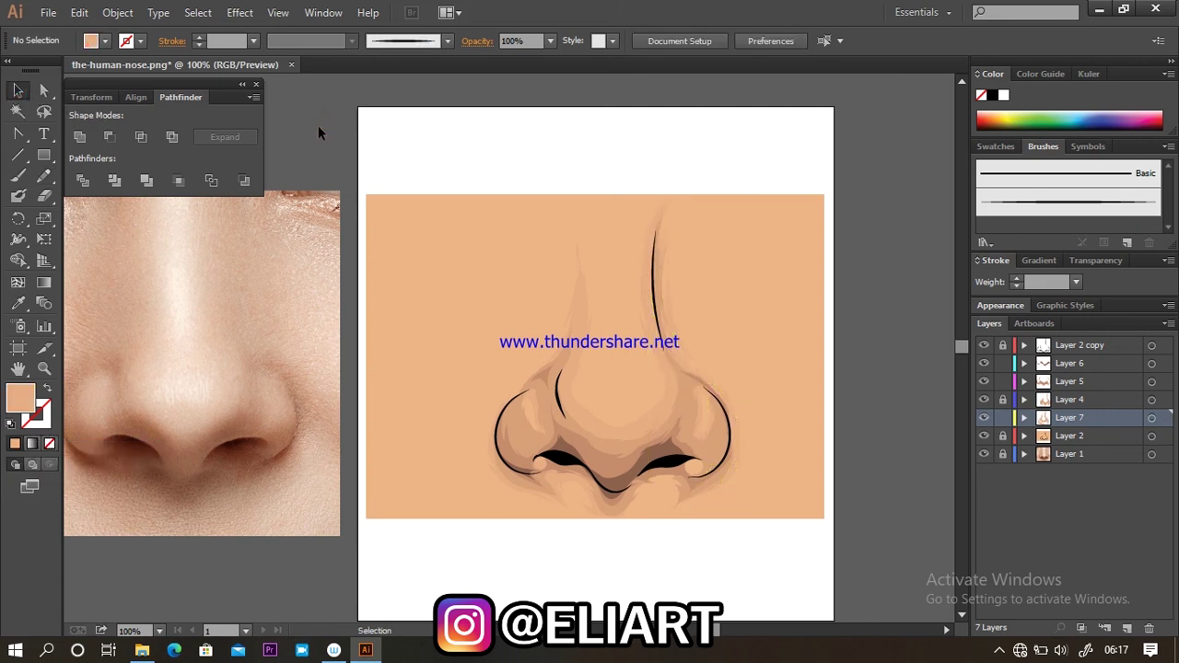
pyautogui.hotkey('ctrl', '-')
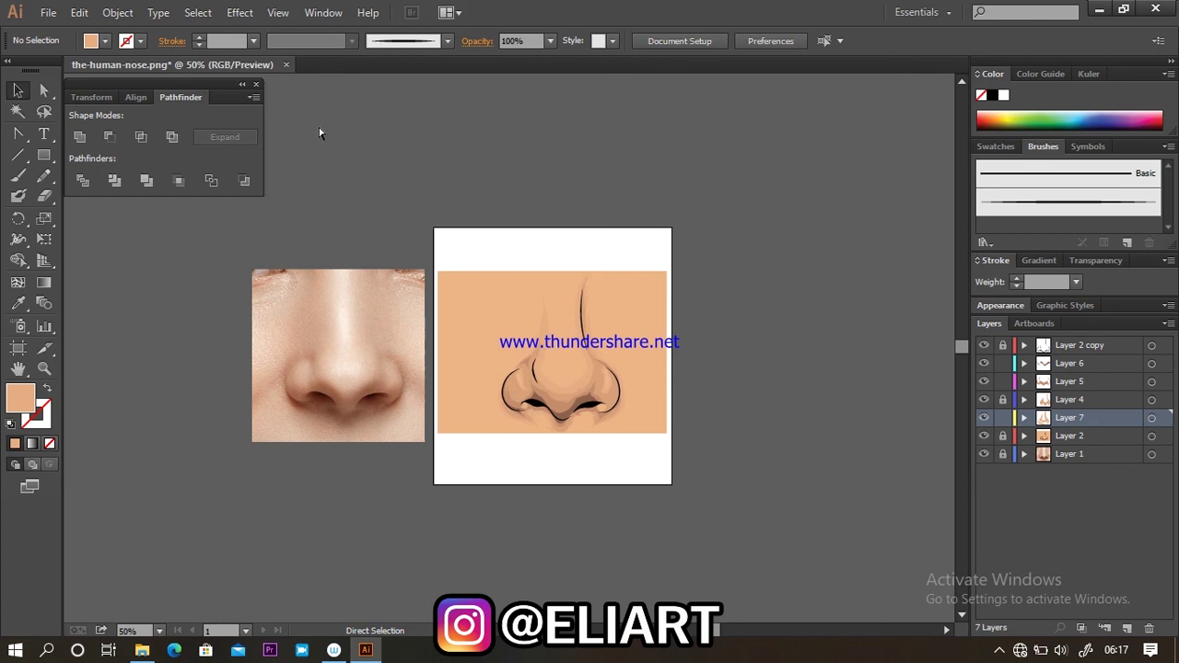
pyautogui.hotkey('ctrl', '+')
pyautogui.hotkey('ctrl', '+')
pyautogui.hotkey('ctrl', '+')
# Step: On Layer 6, pencil a shadow under the nose tip filled with eyedropped brown
pyautogui.click(1048, 367)
pyautogui.click(43, 176)
pyautogui.moveTo(651, 557); pyautogui.dragTo(633, 543)
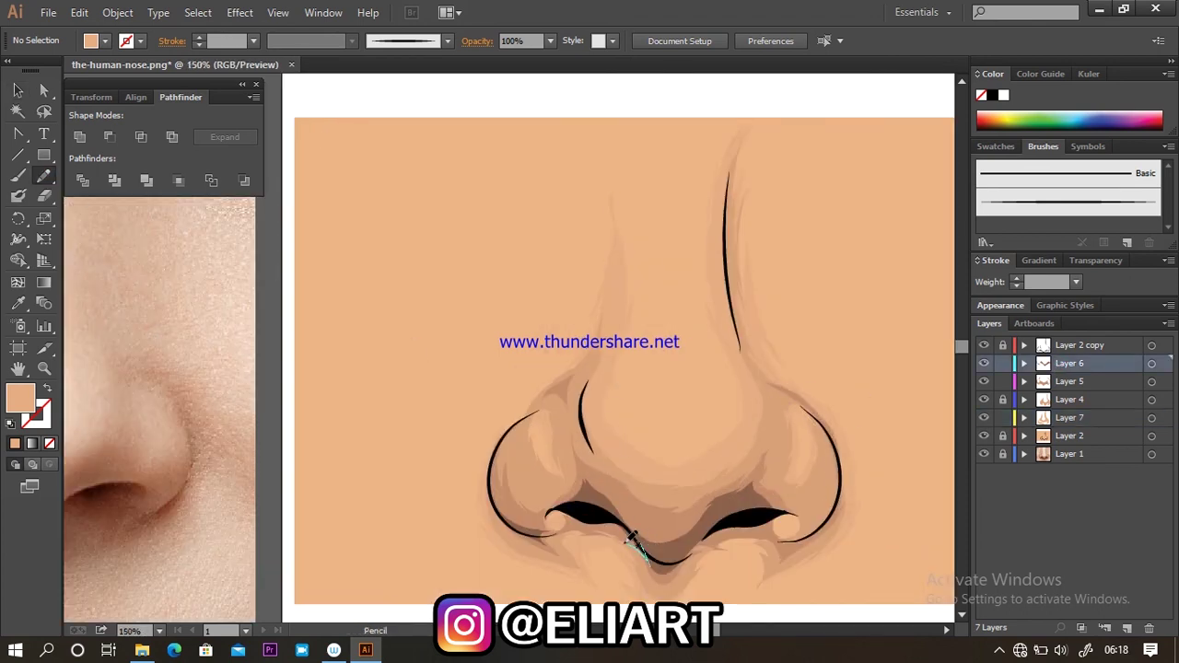
pyautogui.moveTo(684, 578); pyautogui.dragTo(721, 547)
pyautogui.click(49, 443)
pyautogui.click(17, 303)
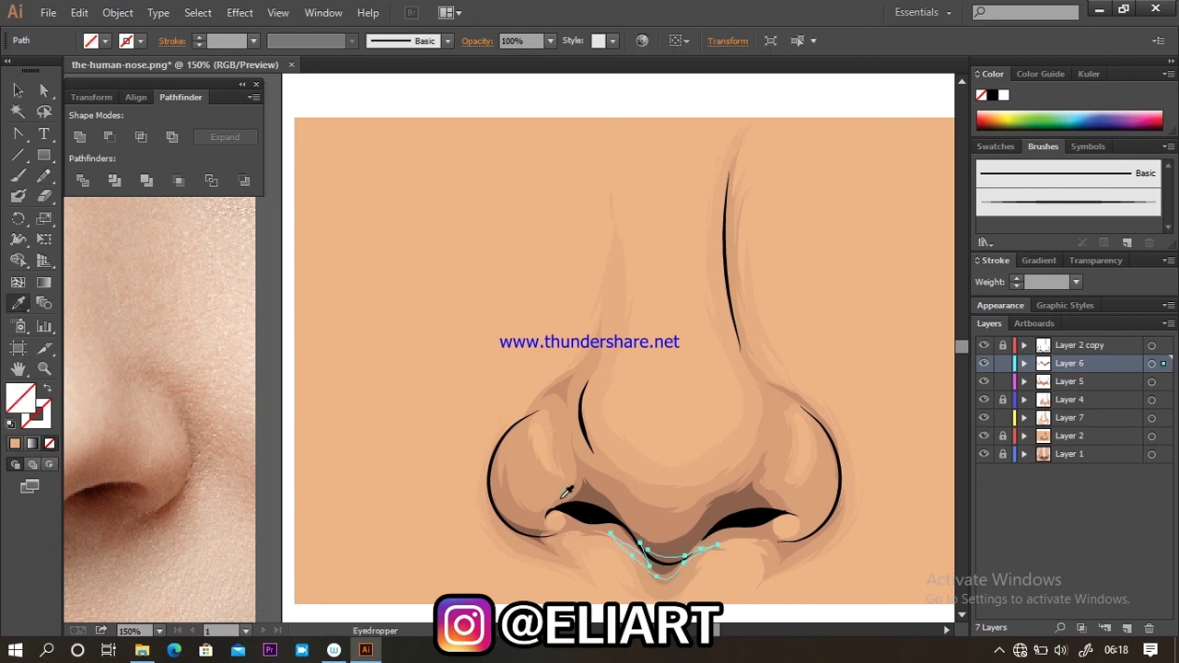
pyautogui.click(541, 491)
pyautogui.click(17, 89)
pyautogui.click(287, 92)
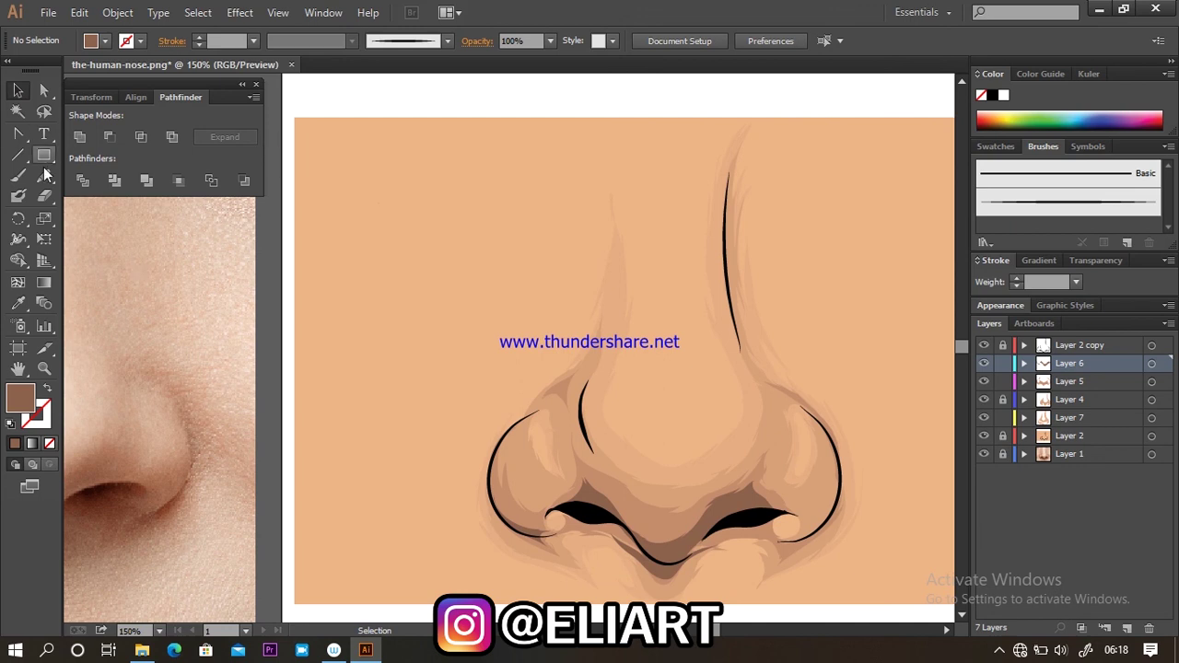
# Step: Set a light peach fill and pencil a highlight down the centre of the nose bridge
pyautogui.click(18, 303)
pyautogui.click(353, 262)
pyautogui.doubleClick(20, 398)
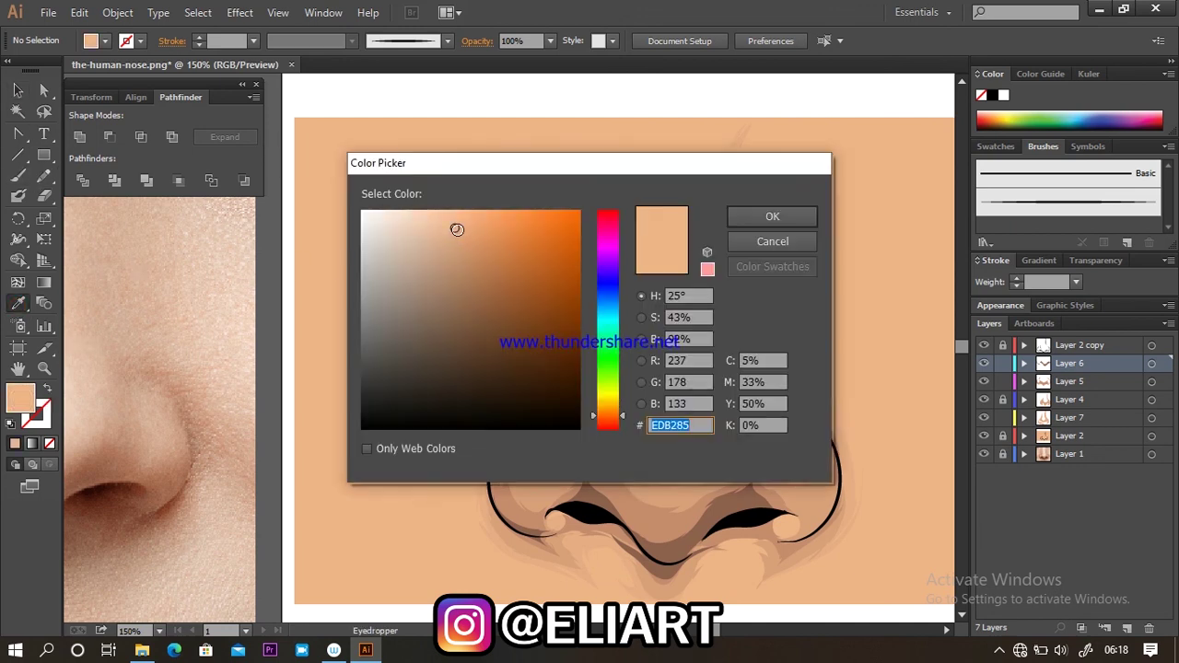
pyautogui.click(772, 217)
pyautogui.press('n')
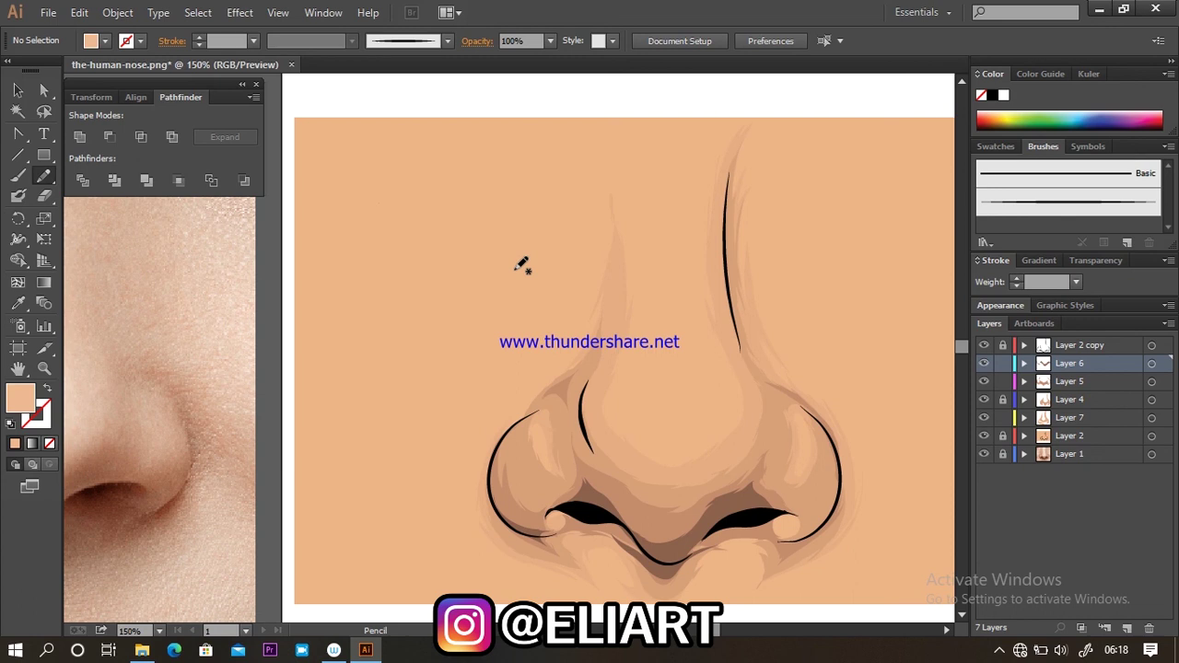
pyautogui.moveTo(715, 138); pyautogui.dragTo(715, 366)
pyautogui.moveTo(715, 379); pyautogui.dragTo(655, 298)
pyautogui.moveTo(662, 294); pyautogui.dragTo(728, 116)
pyautogui.click(15, 443)
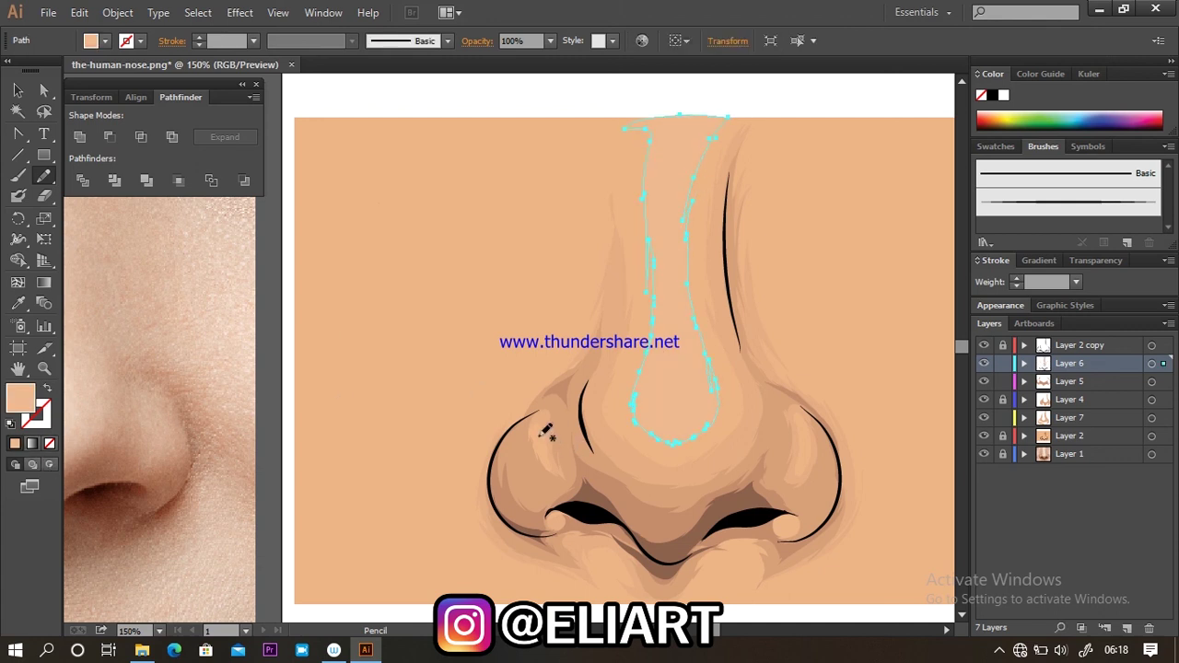
# Step: Add peach highlights on the right nostril wing and below the right nostril
pyautogui.moveTo(805, 416); pyautogui.dragTo(803, 470)
pyautogui.click(50, 443)
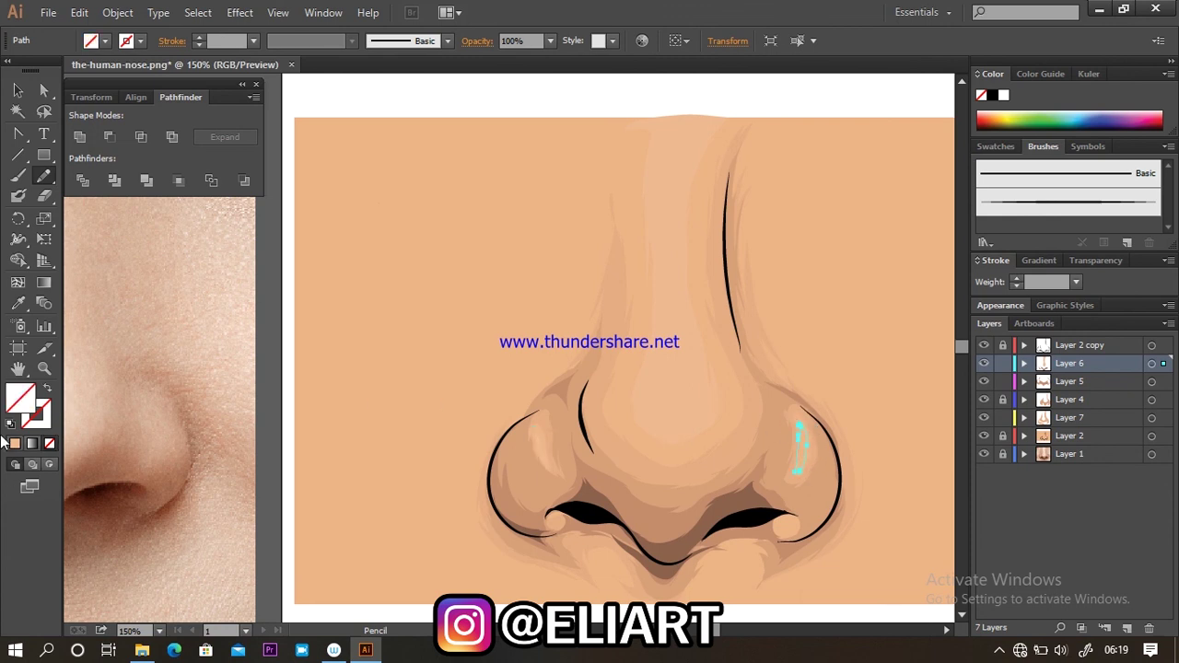
pyautogui.click(15, 443)
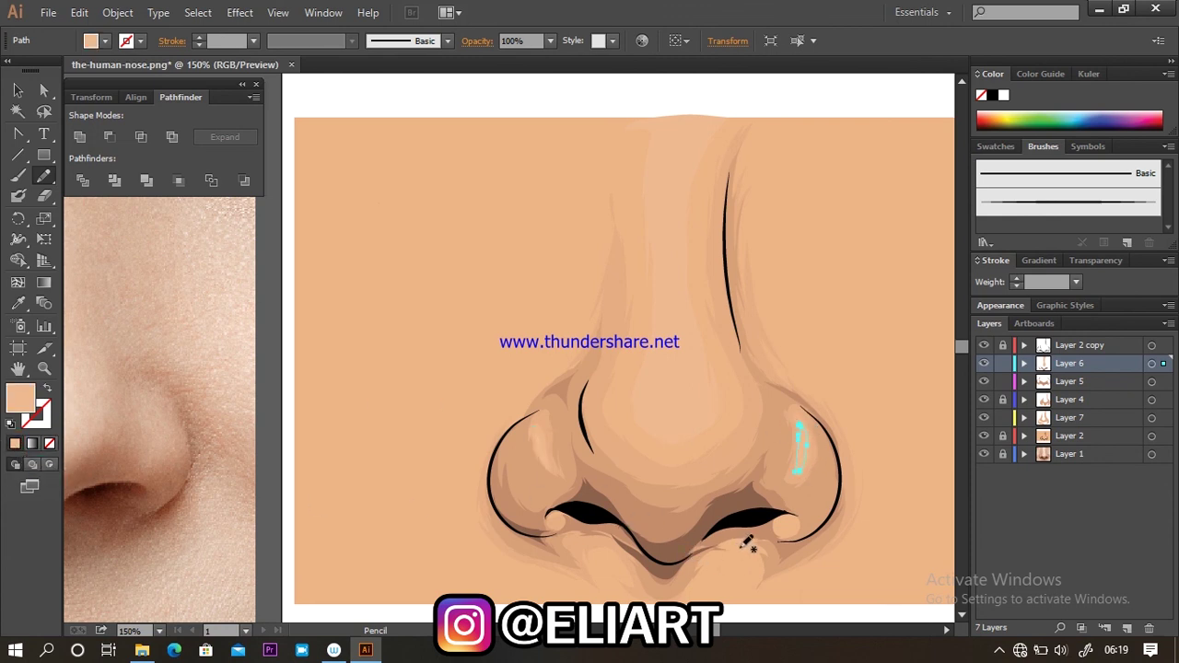
pyautogui.moveTo(717, 556)
pyautogui.mouseDown()
pyautogui.moveTo(696, 588)
pyautogui.moveTo(750, 543)
pyautogui.mouseUp()
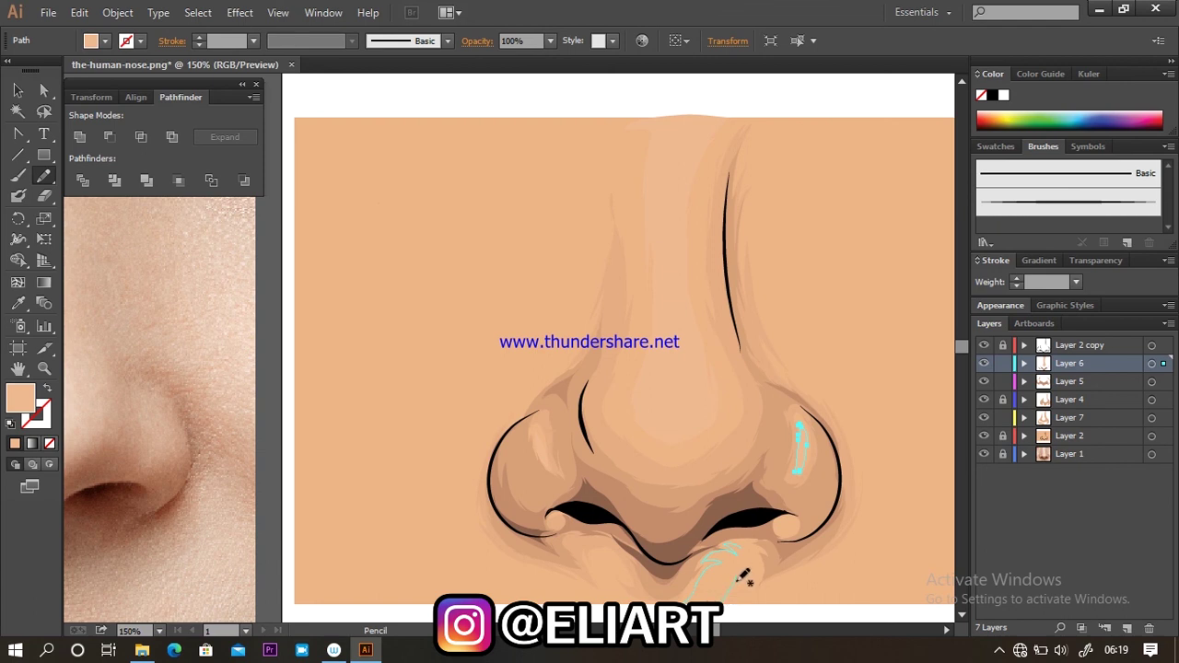
pyautogui.click(18, 446)
pyautogui.keyDown('ctrl'); pyautogui.click(332, 87); pyautogui.keyUp('ctrl')
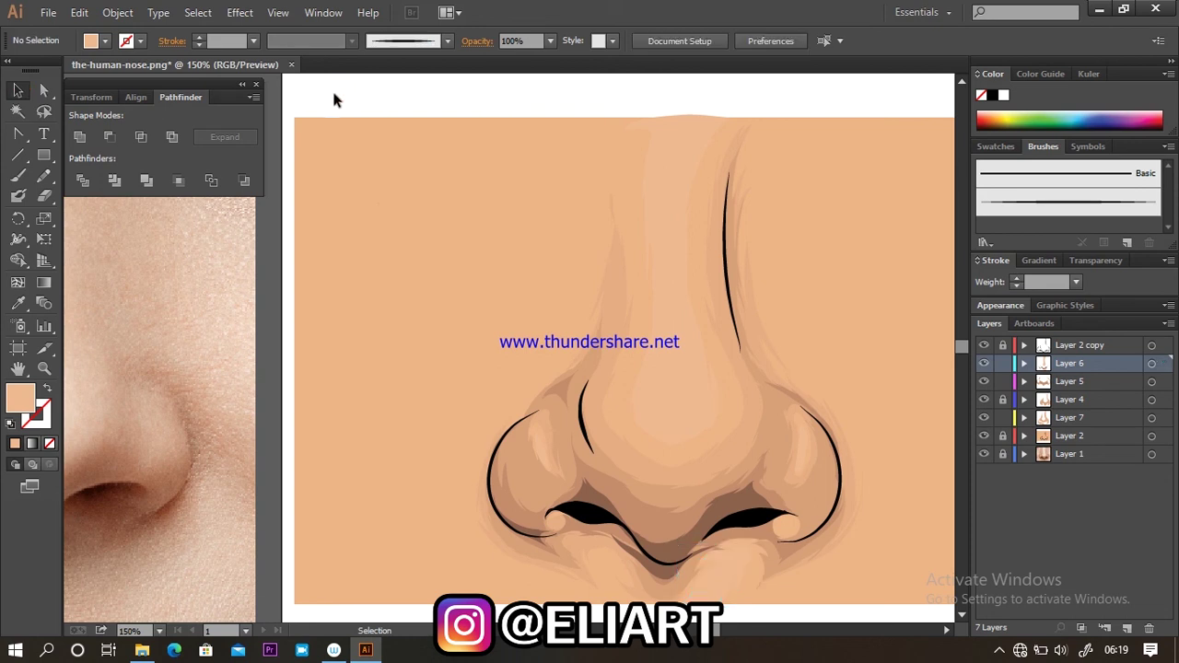
pyautogui.hotkey('ctrl', '-')
pyautogui.hotkey('ctrl', '-')
pyautogui.hotkey('ctrl', '-')
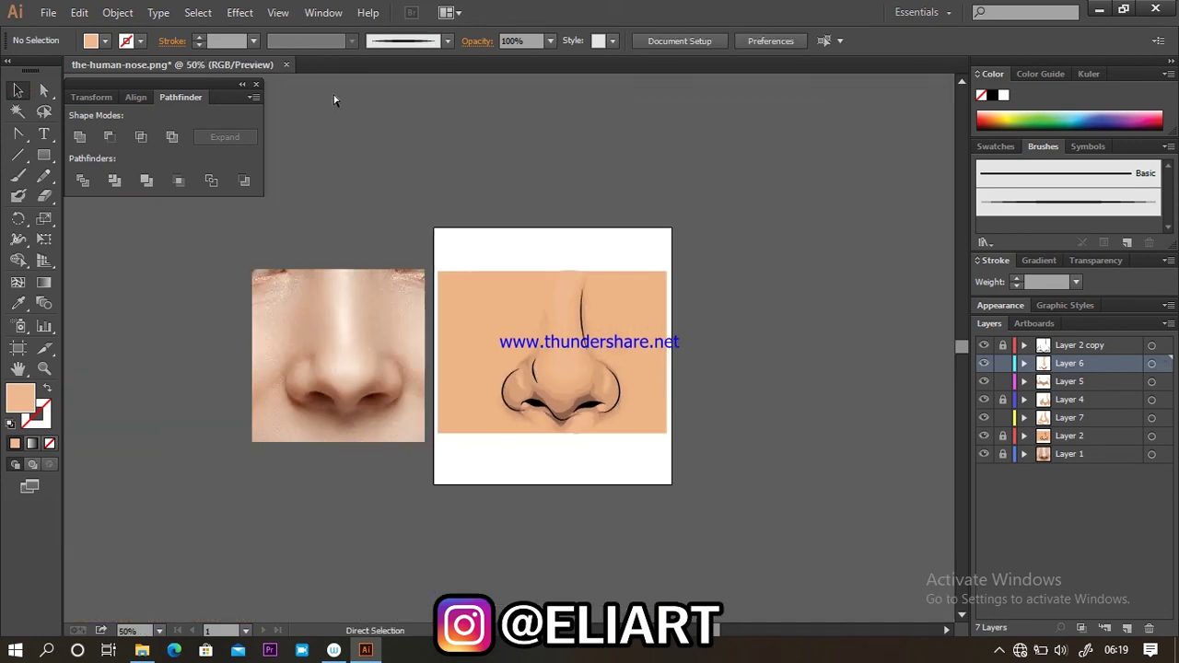
pyautogui.hotkey('ctrl', '+')
pyautogui.hotkey('ctrl', '+')
pyautogui.hotkey('ctrl', '+')
pyautogui.hotkey('ctrl', '+')
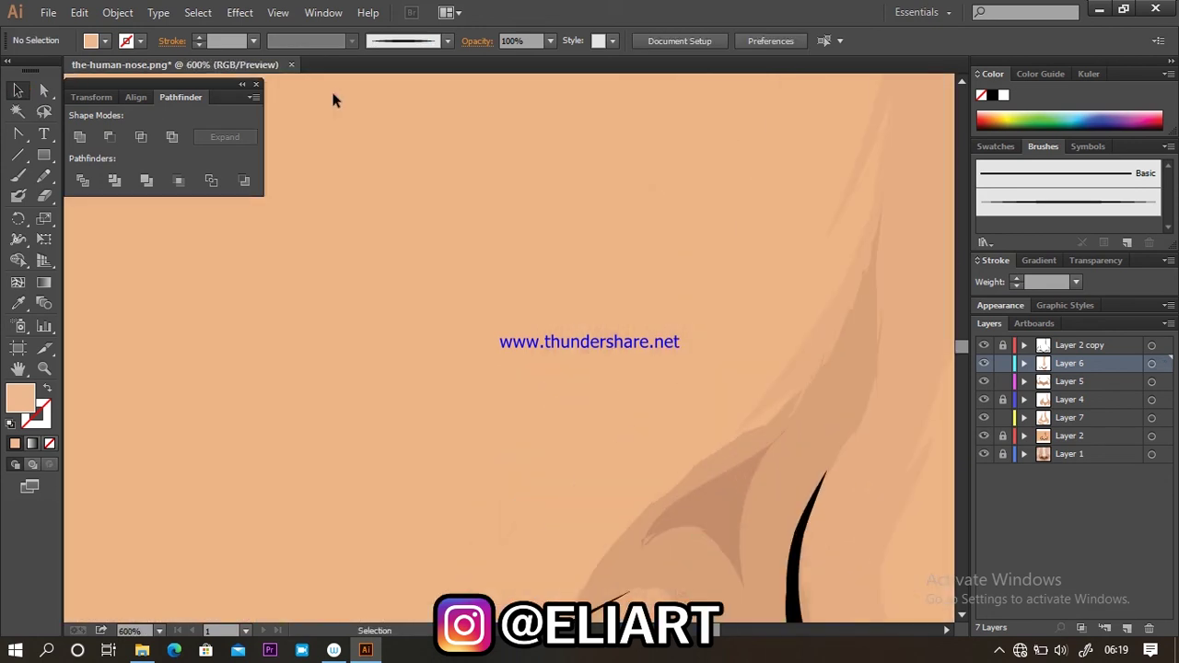